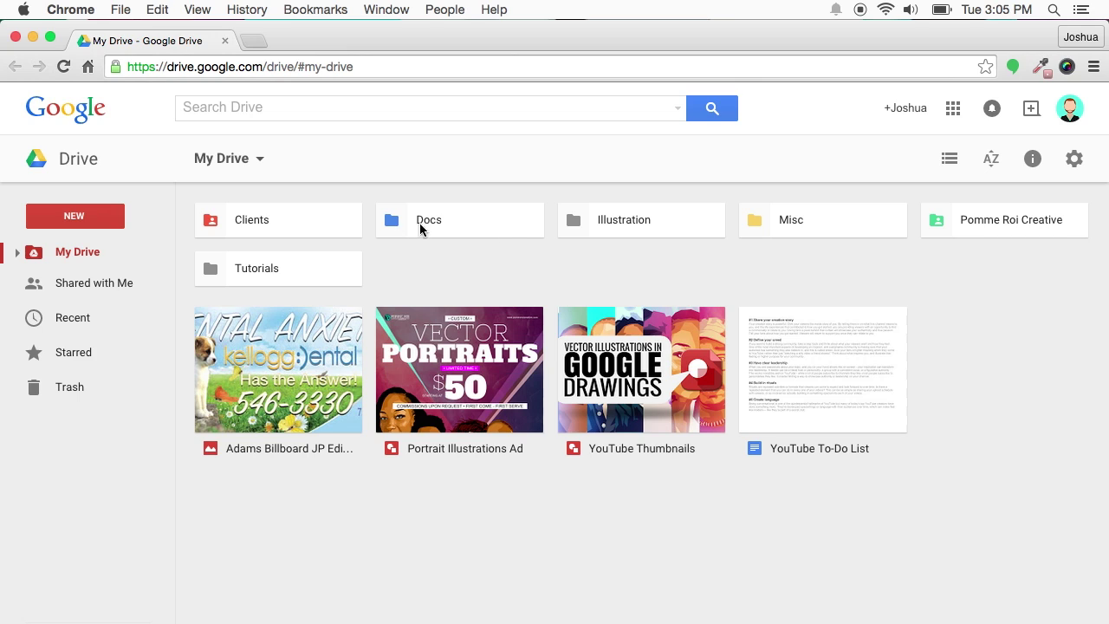
Create a new blank Google Drawings file from the My Drive right-click menu.
left_click(294, 222)
left_click(502, 223)
left_click(665, 222)
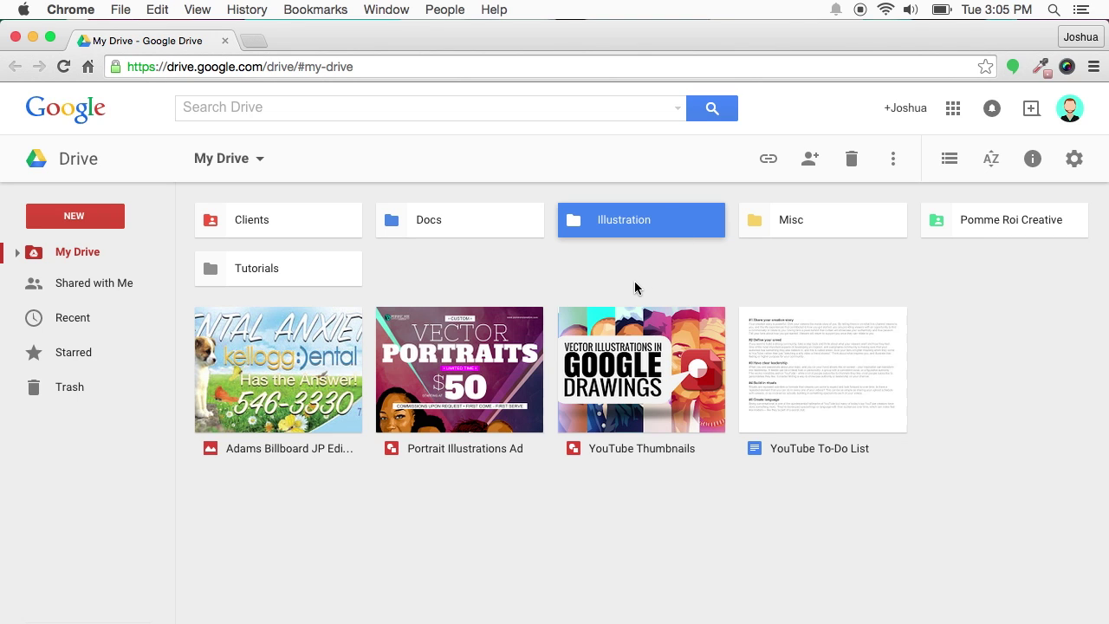
left_click(95, 222)
mouse_move(123, 465)
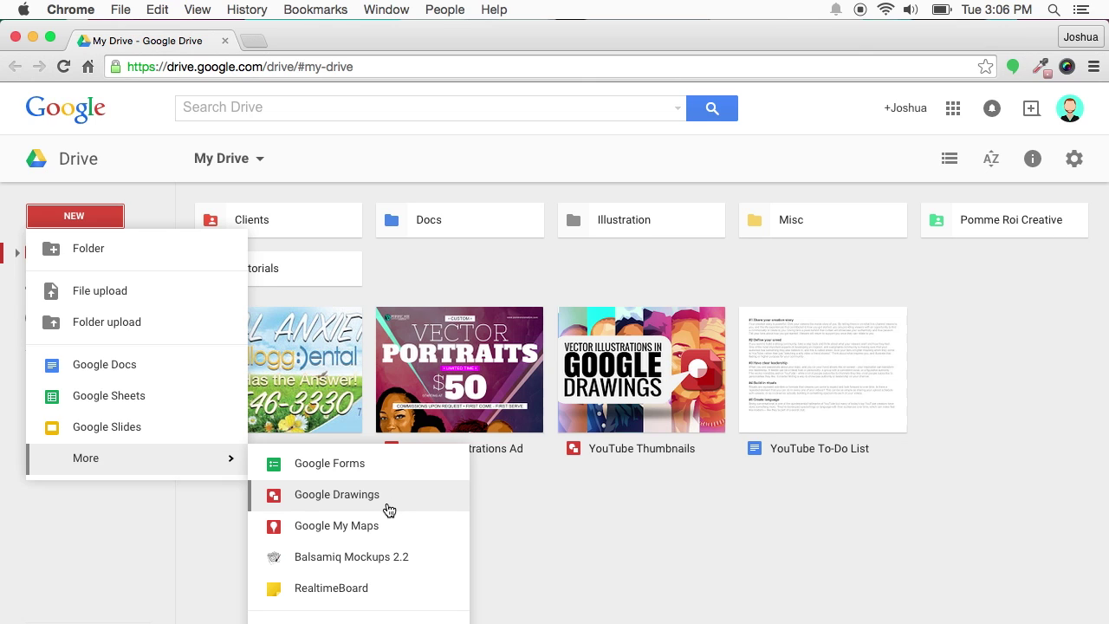
left_click(957, 472)
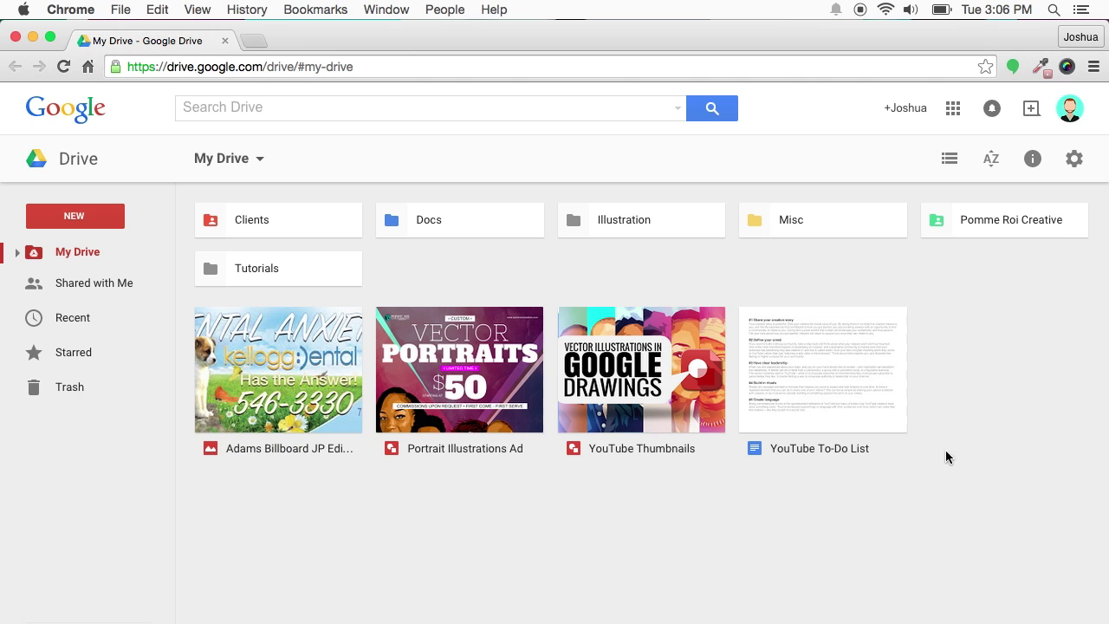
right_click(957, 485)
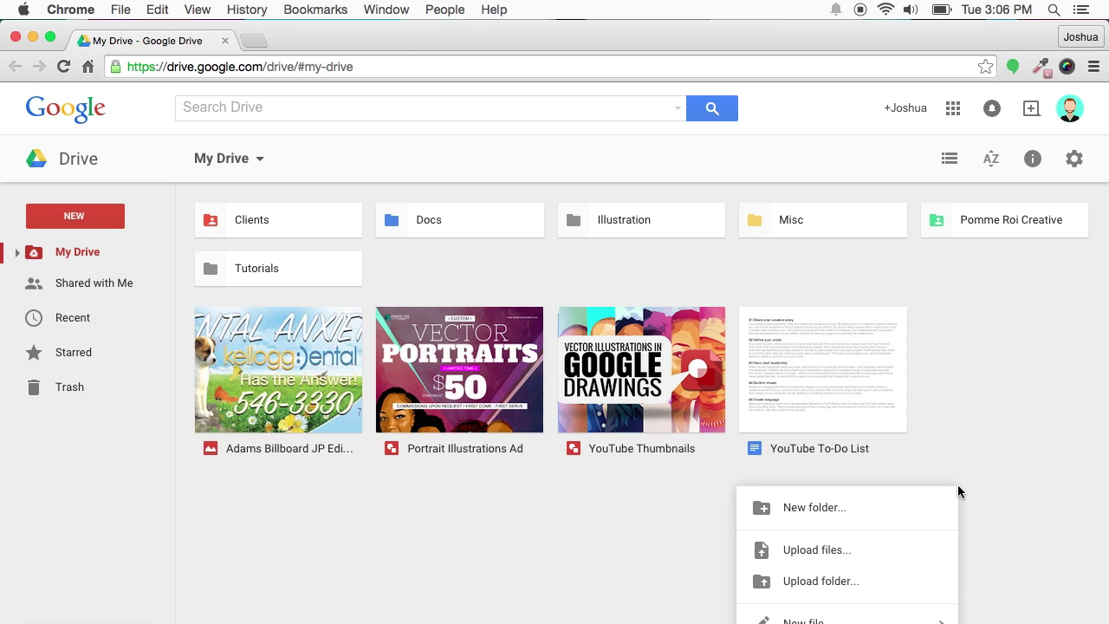
mouse_move(803, 621)
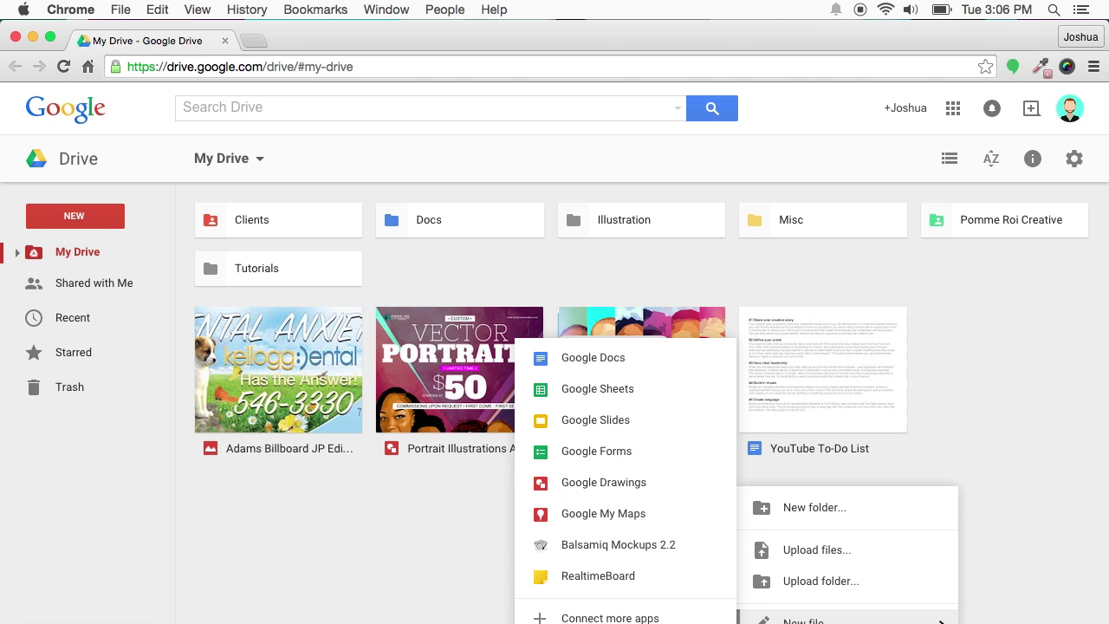
left_click(629, 486)
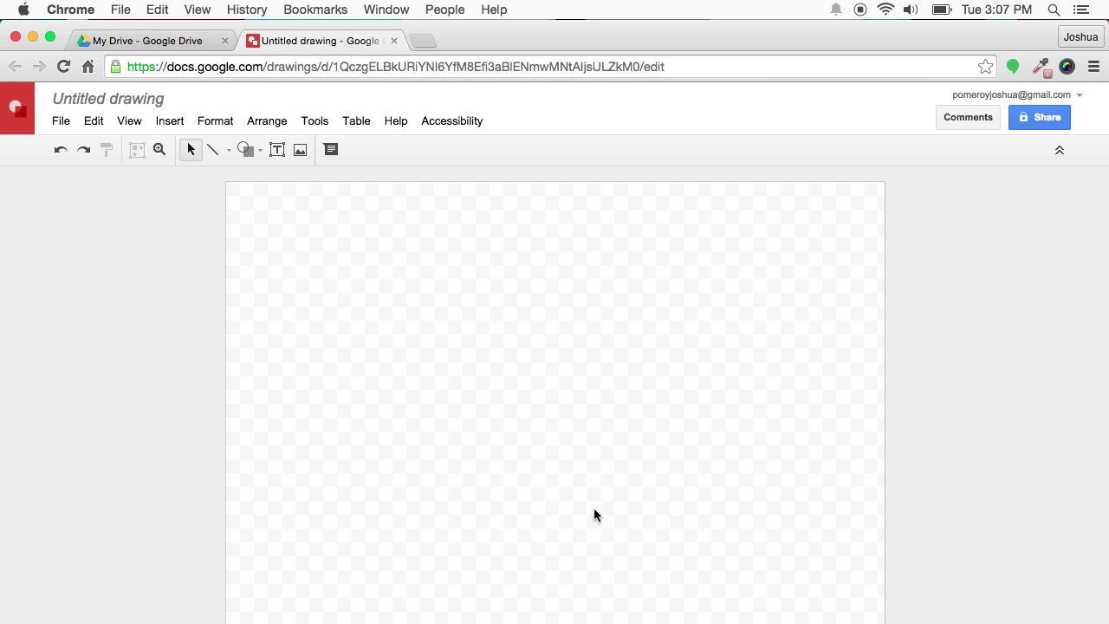
Rename the untitled drawing to 'Poster'.
left_click(126, 105)
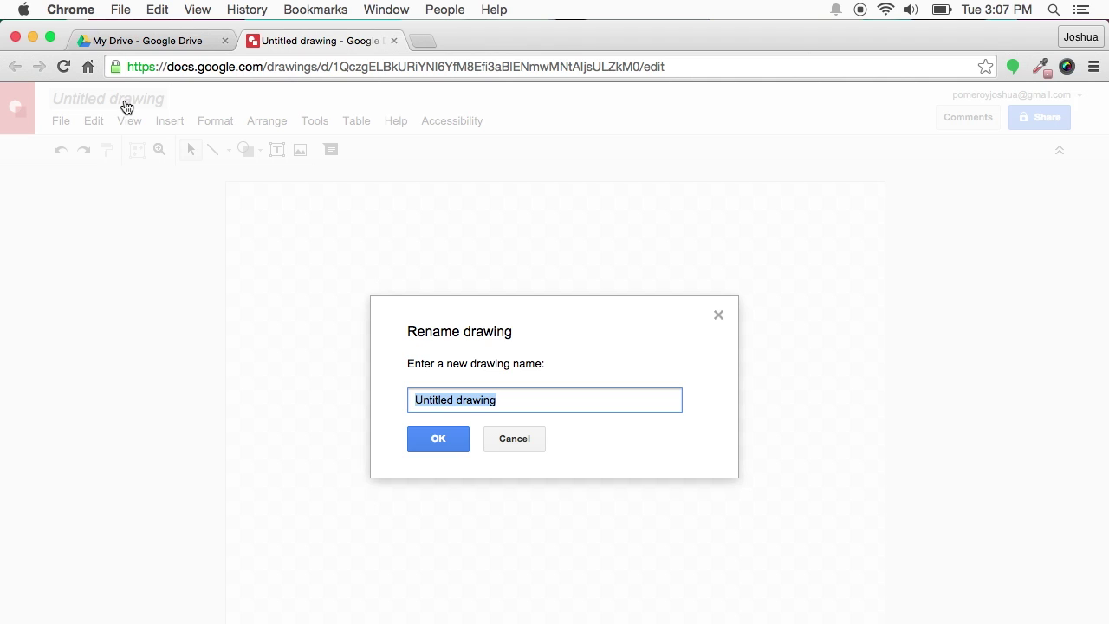
type("Poster")
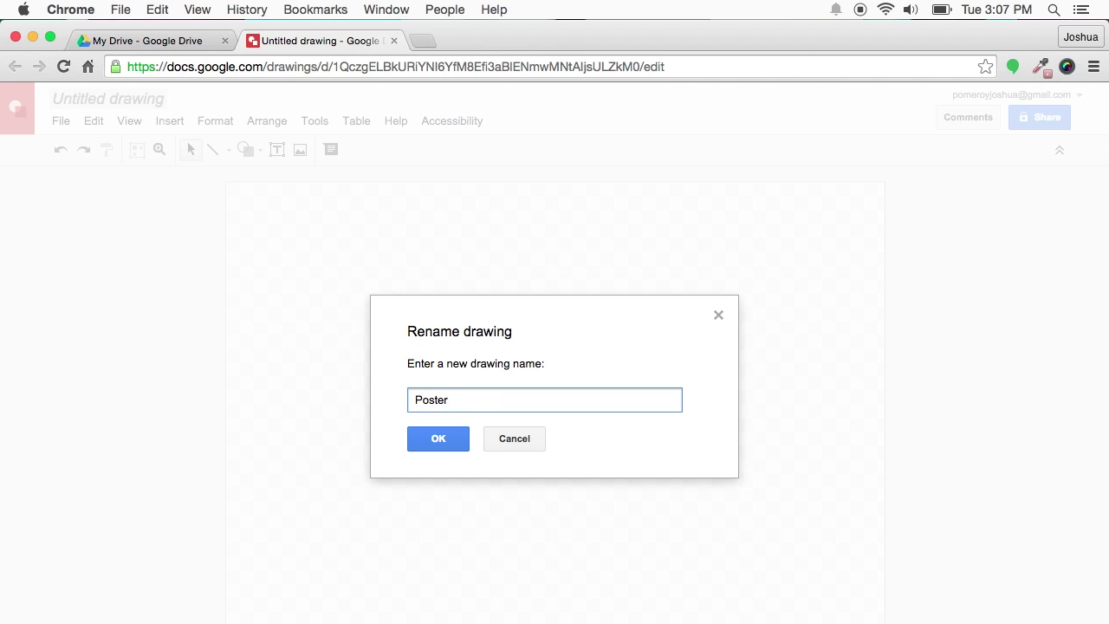
left_click(439, 440)
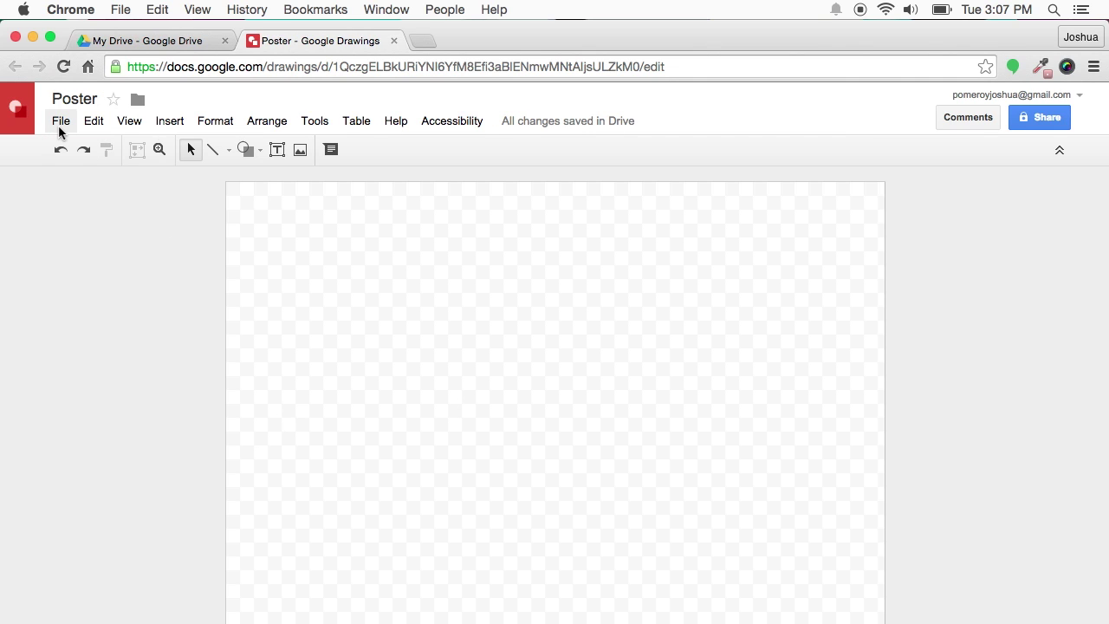
Bring up Page setup from the File menu and show its page size presets, currently Standard 4:3.
left_click(58, 125)
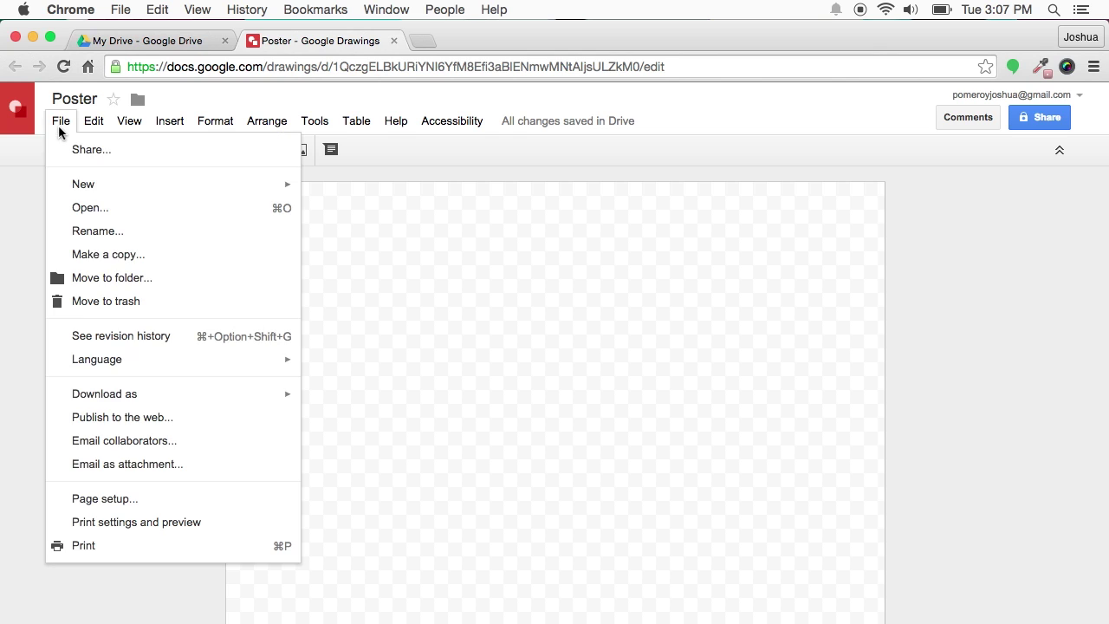
left_click(118, 507)
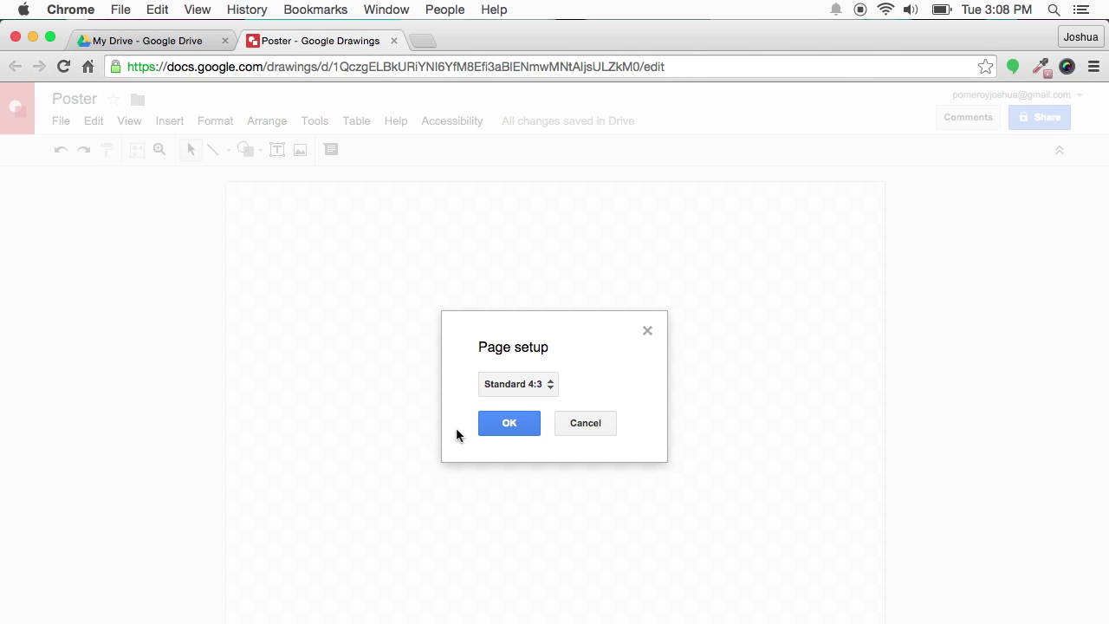
left_click(546, 388)
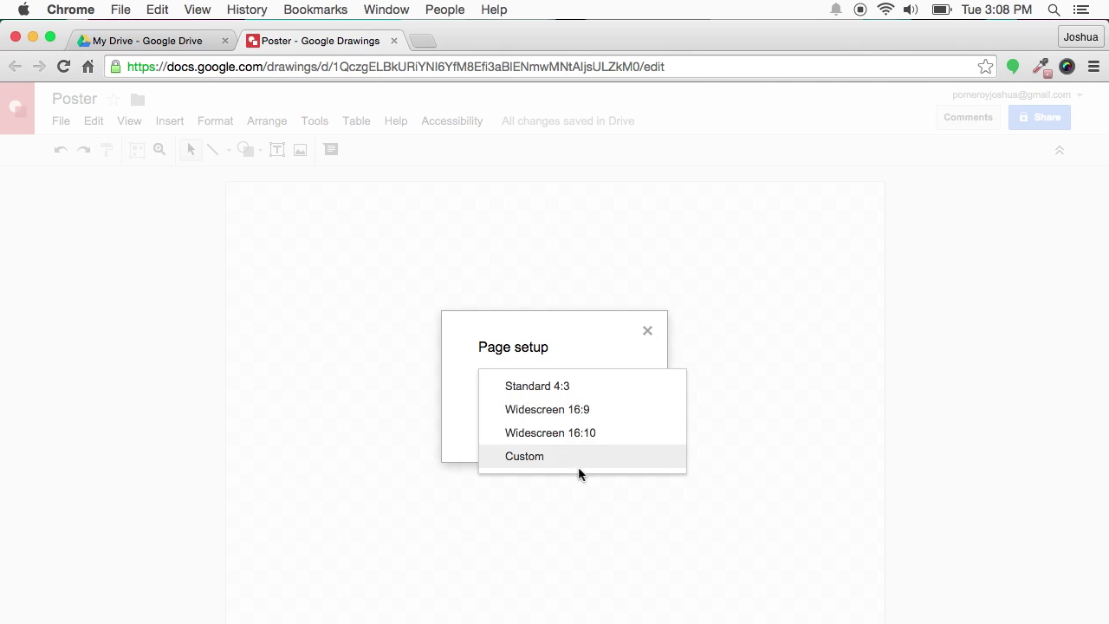
Set a custom page size of 11 × 17 inches, keeping inches as the unit.
left_click(542, 463)
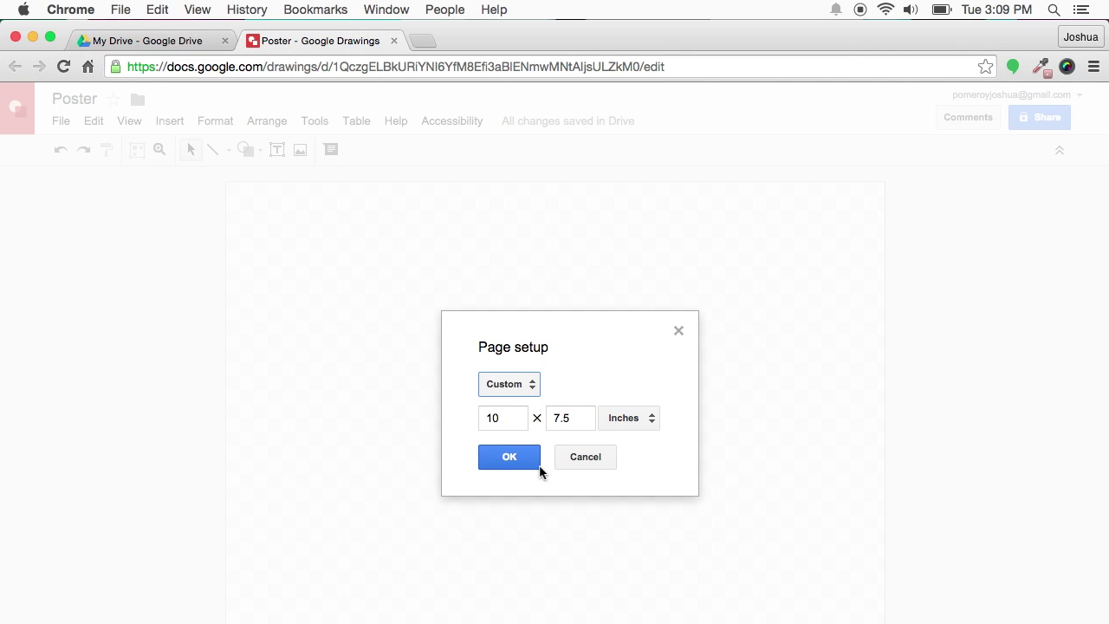
left_click(652, 425)
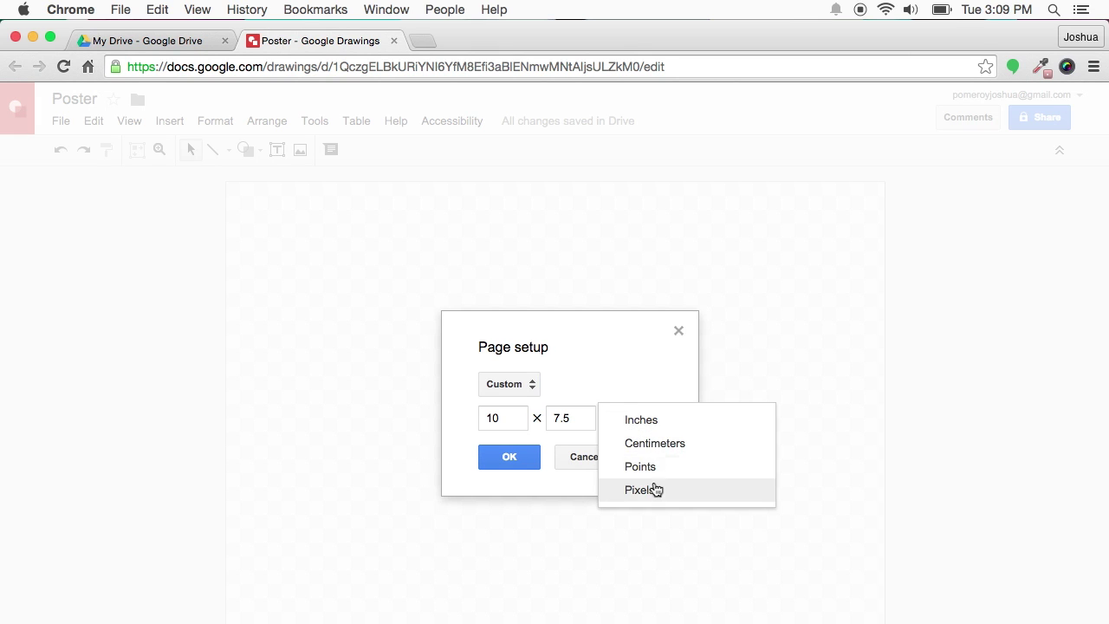
left_click(654, 421)
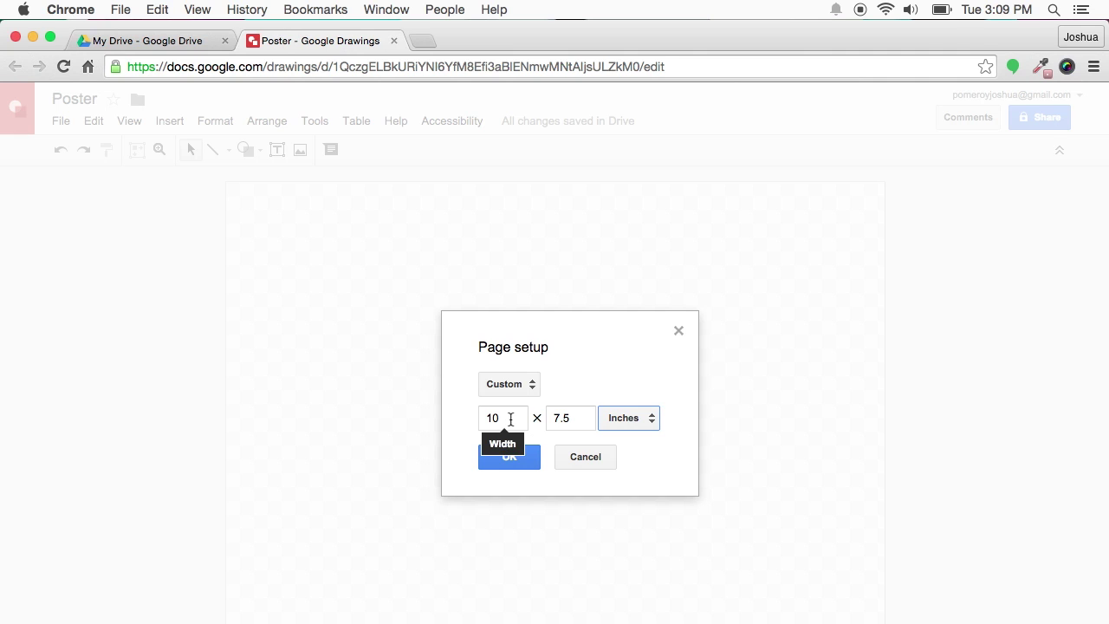
left_click_drag(514, 418, 483, 417)
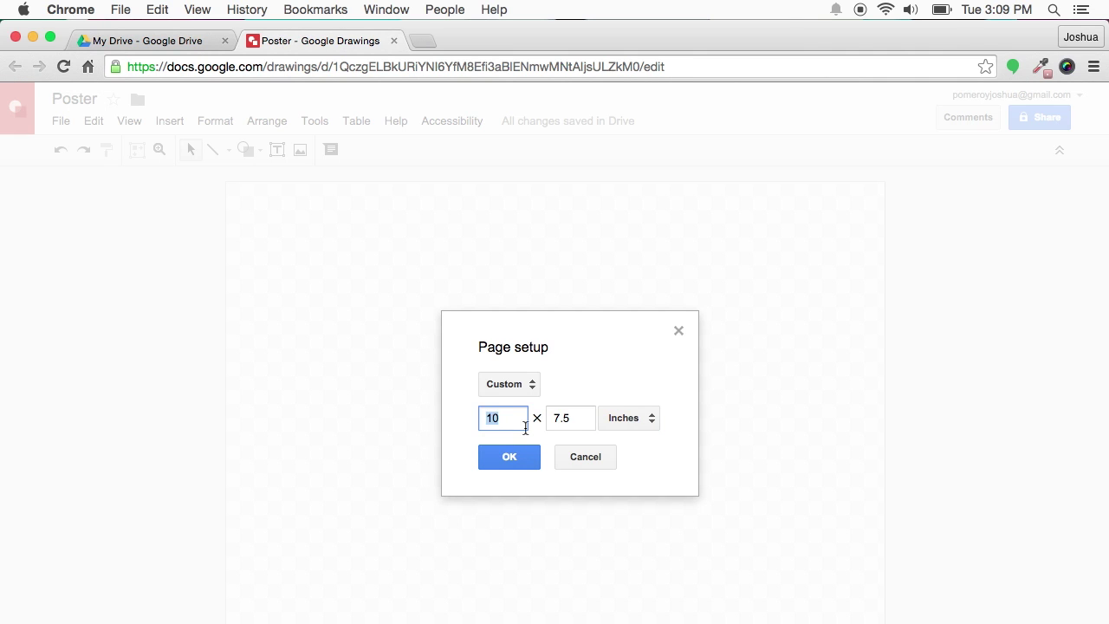
type("11")
key("Tab")
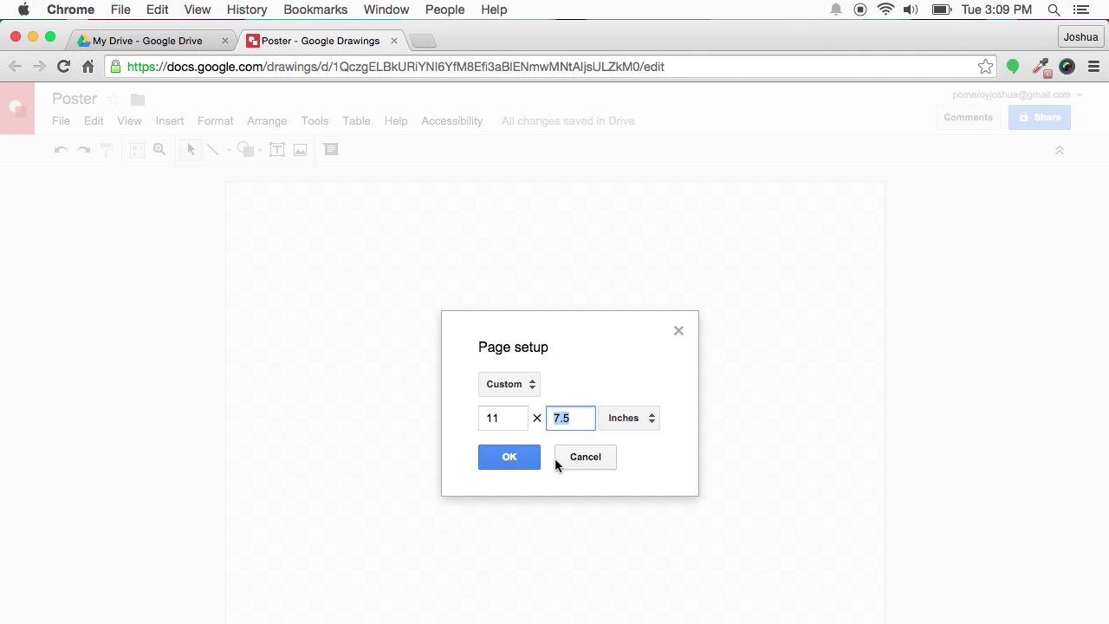
type("17")
left_click(519, 458)
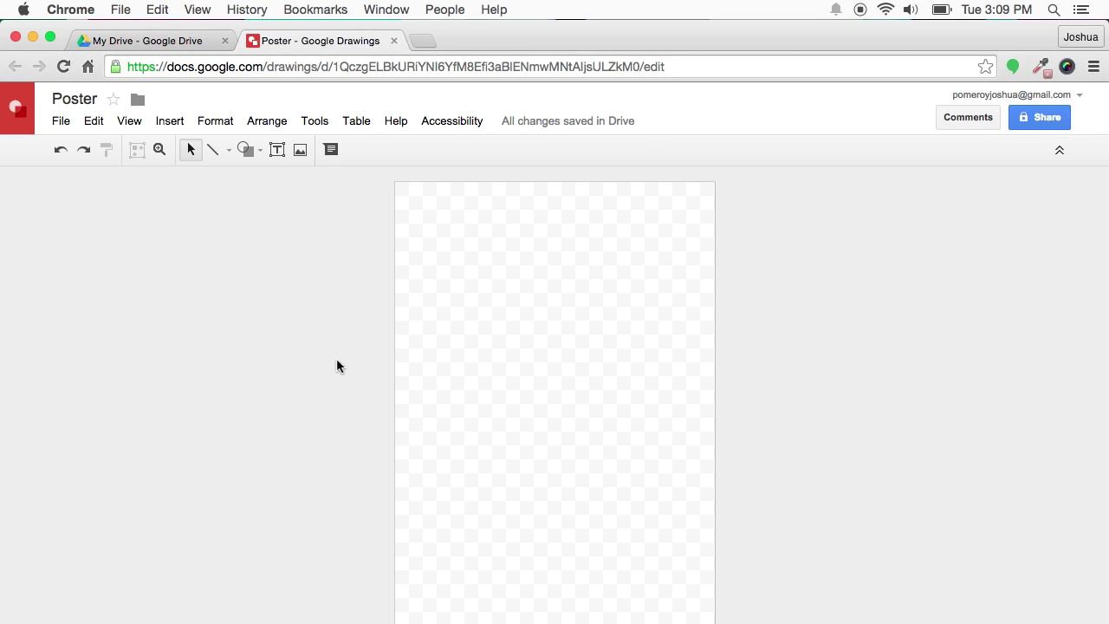
Fill the page background with solid blue from the canvas Background menu.
right_click(560, 361)
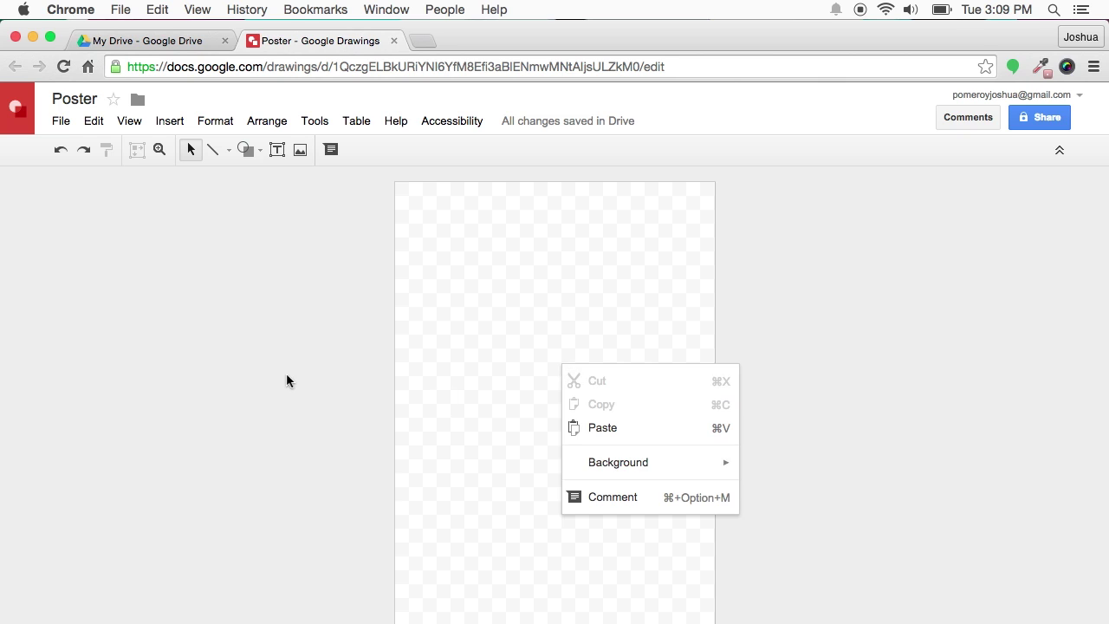
right_click(285, 373)
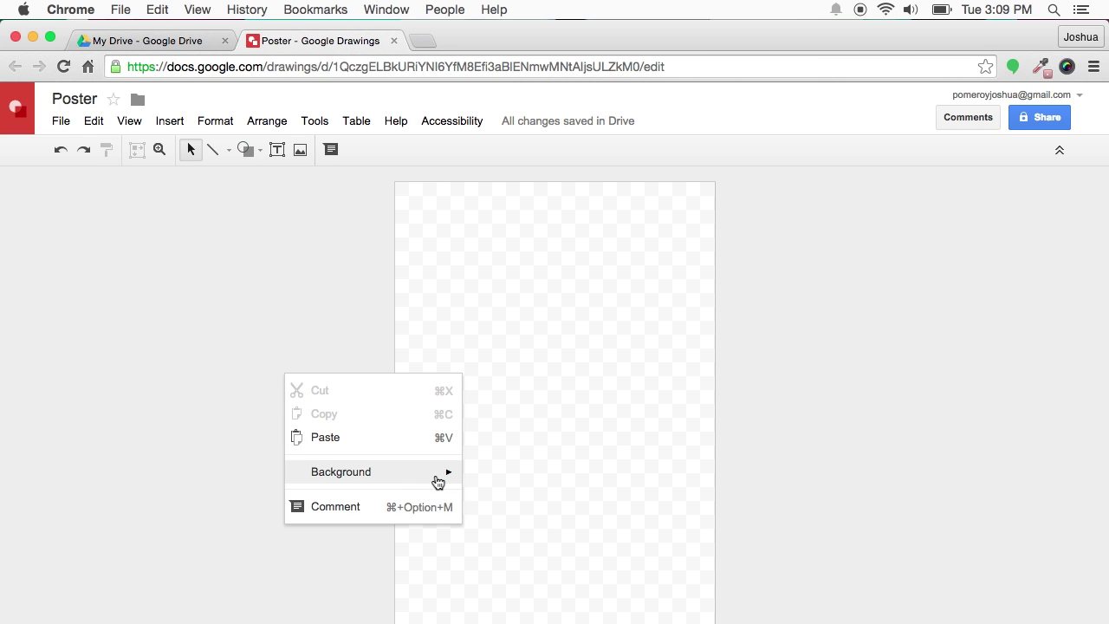
mouse_move(426, 483)
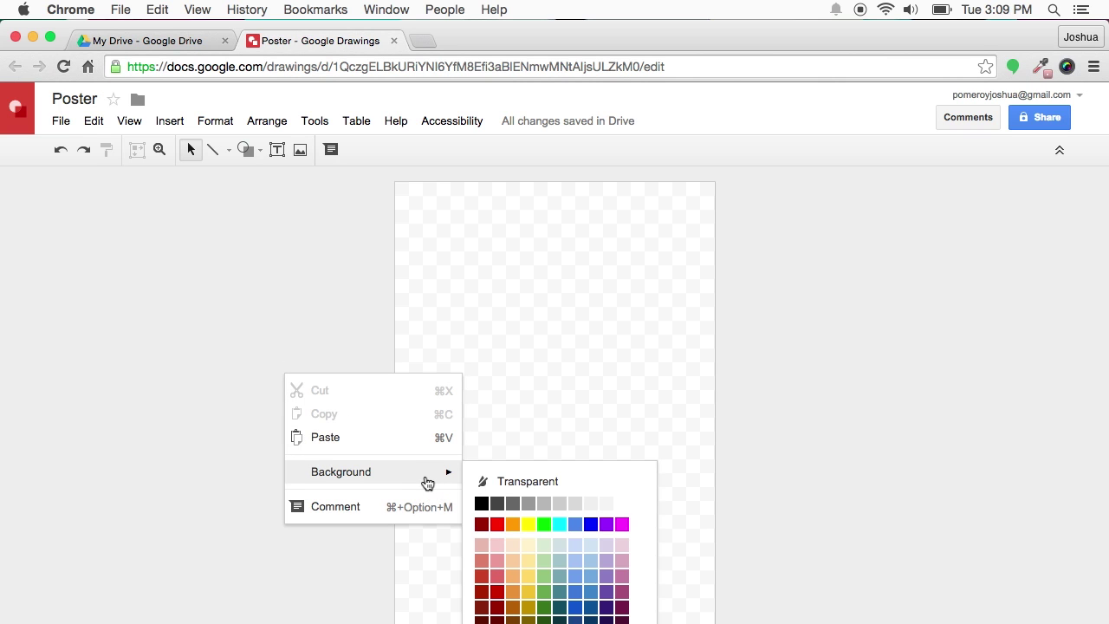
left_click(591, 592)
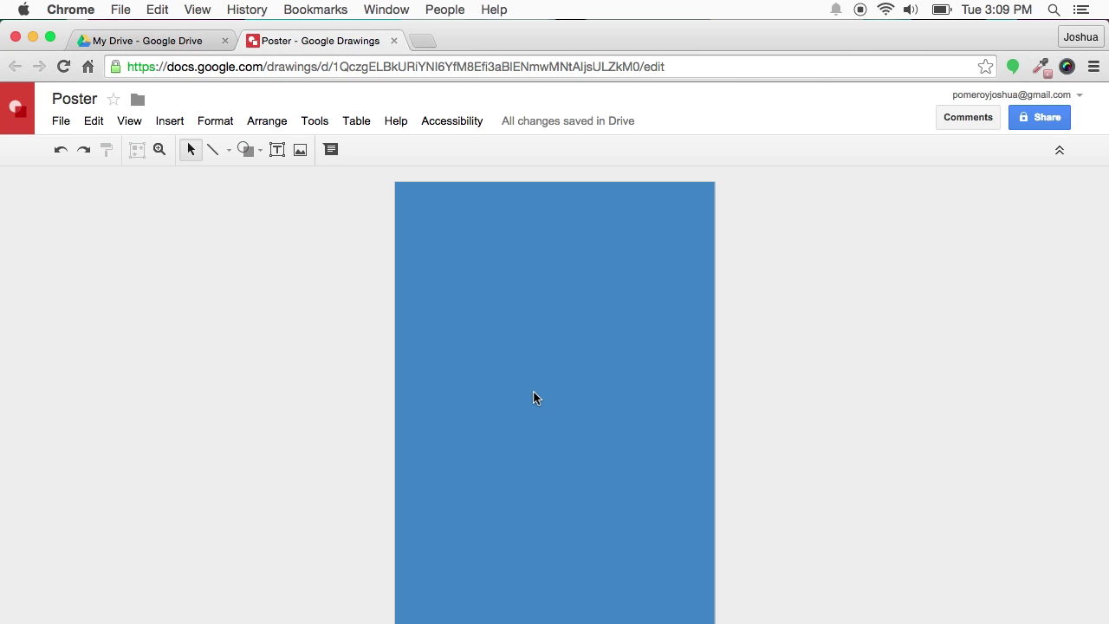
right_click(315, 263)
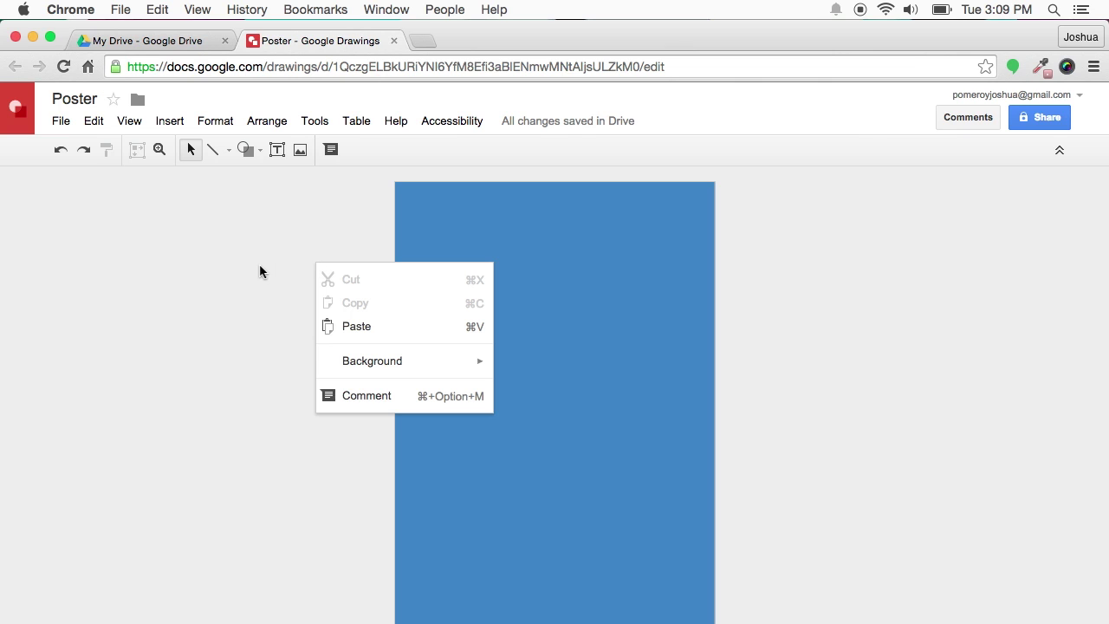
mouse_move(428, 370)
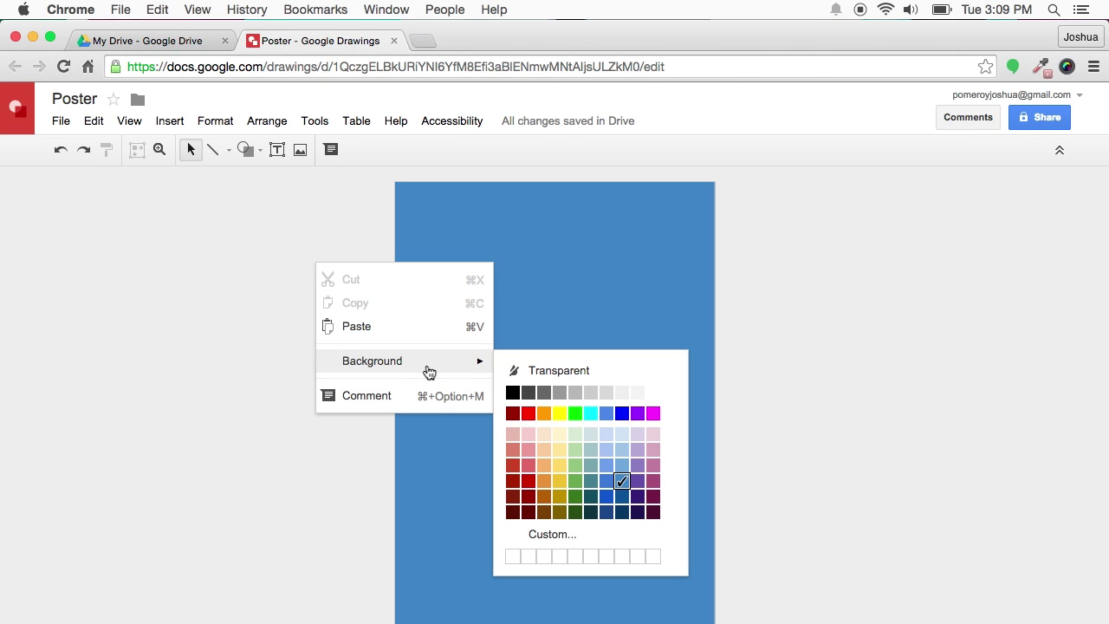
left_click(823, 303)
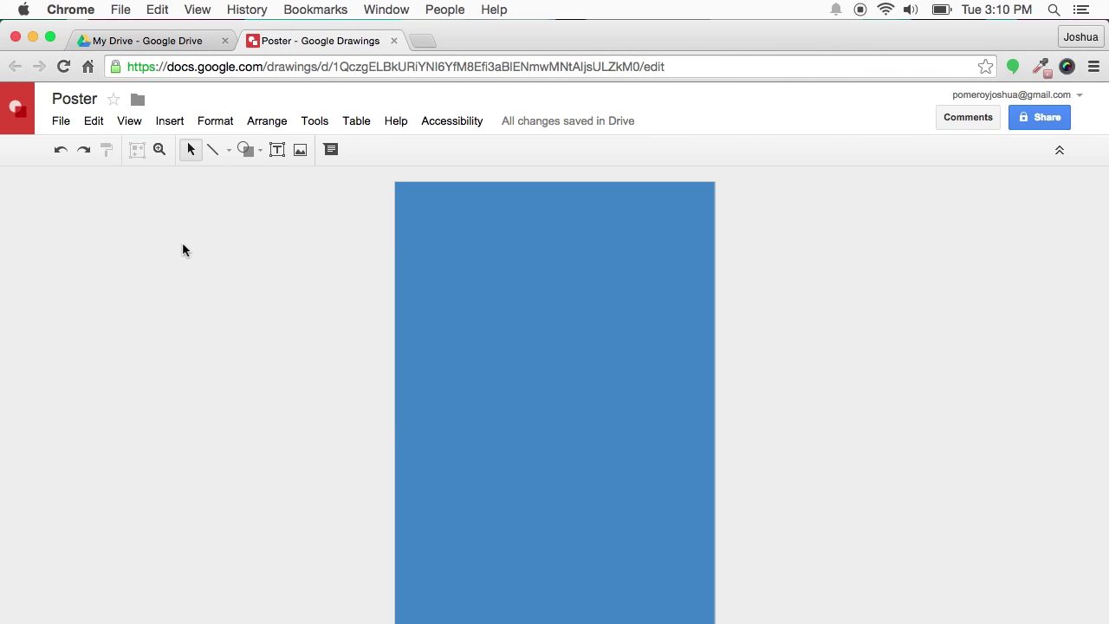
Insert 'POSTER' as word art and move it off the page to the left.
left_click(167, 126)
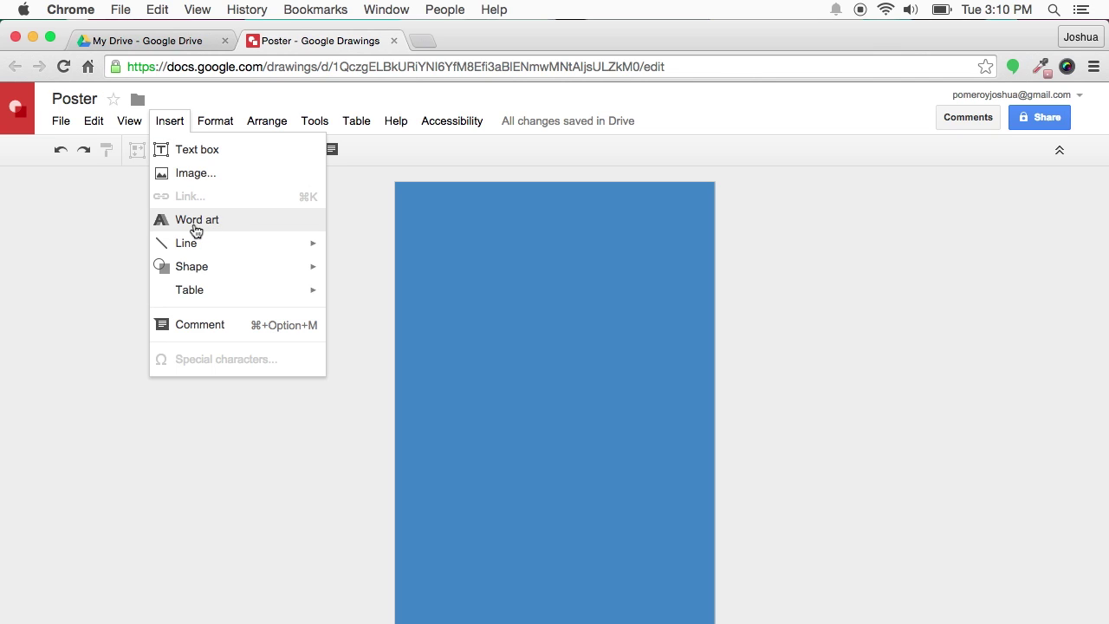
left_click(196, 224)
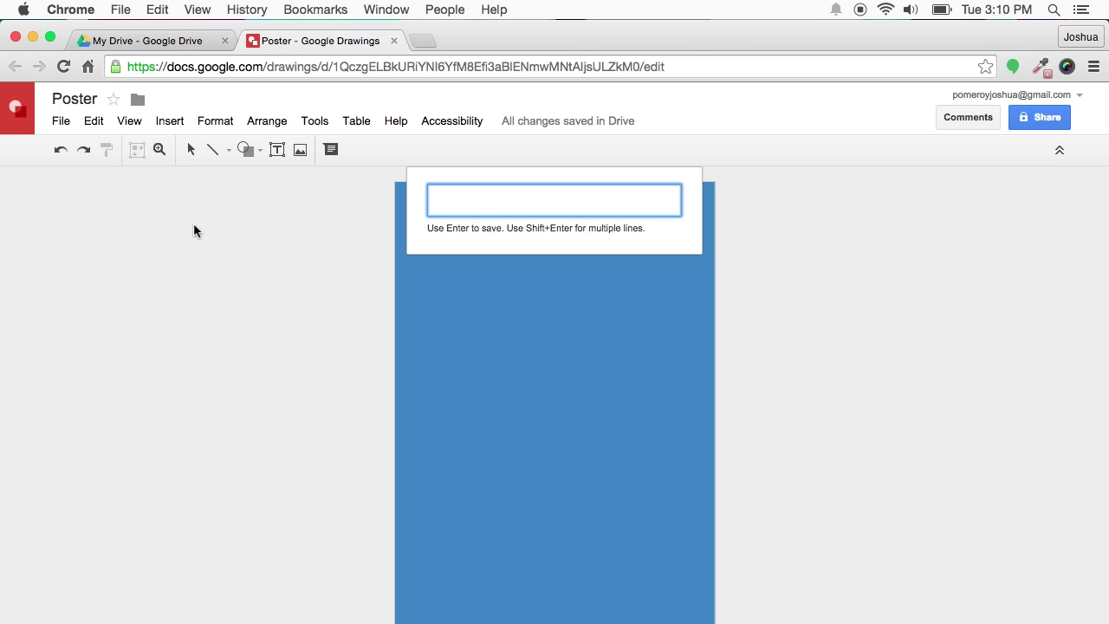
type("POSTER")
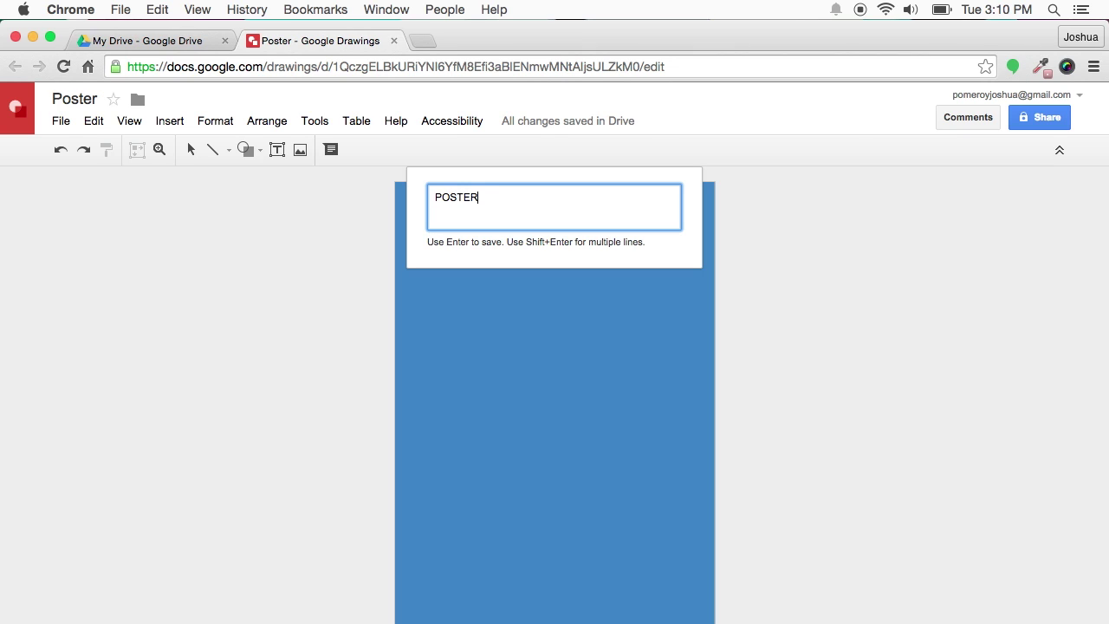
key("Return")
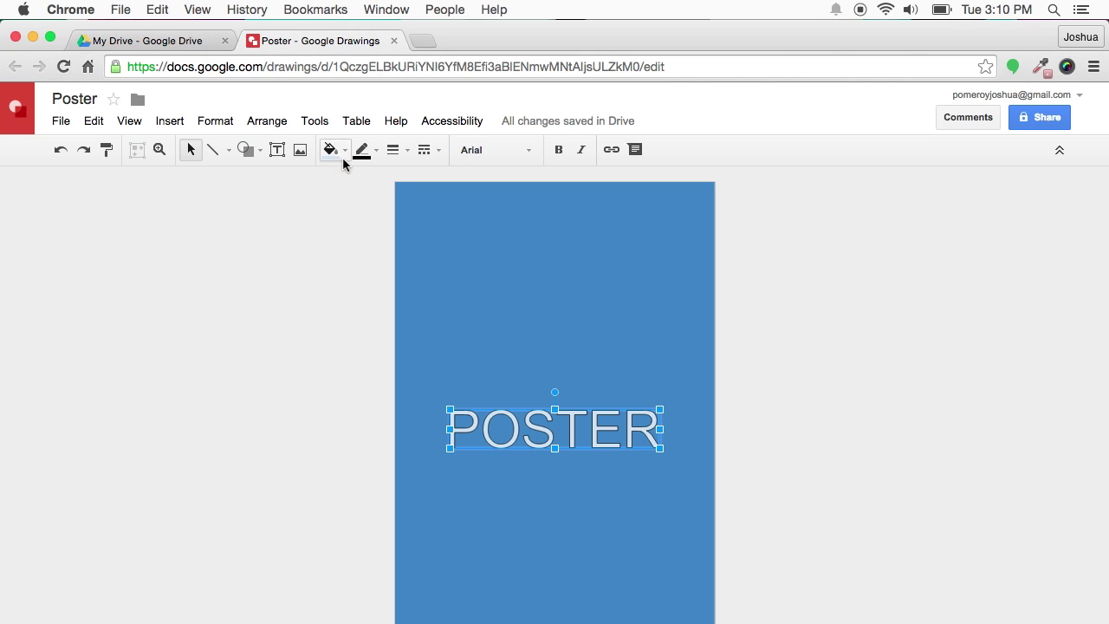
left_click_drag(546, 430, 307, 275)
Enlarge the POSTER word art by its corner handles and park it beside the page.
left_click(302, 402)
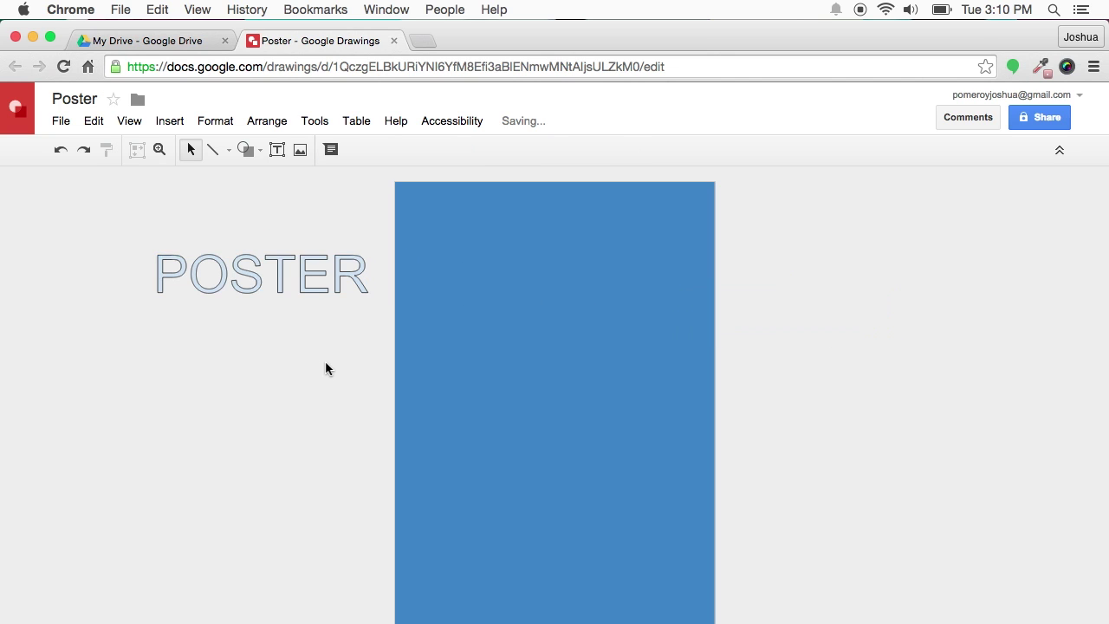
left_click(324, 291)
left_click_drag(369, 294, 439, 339)
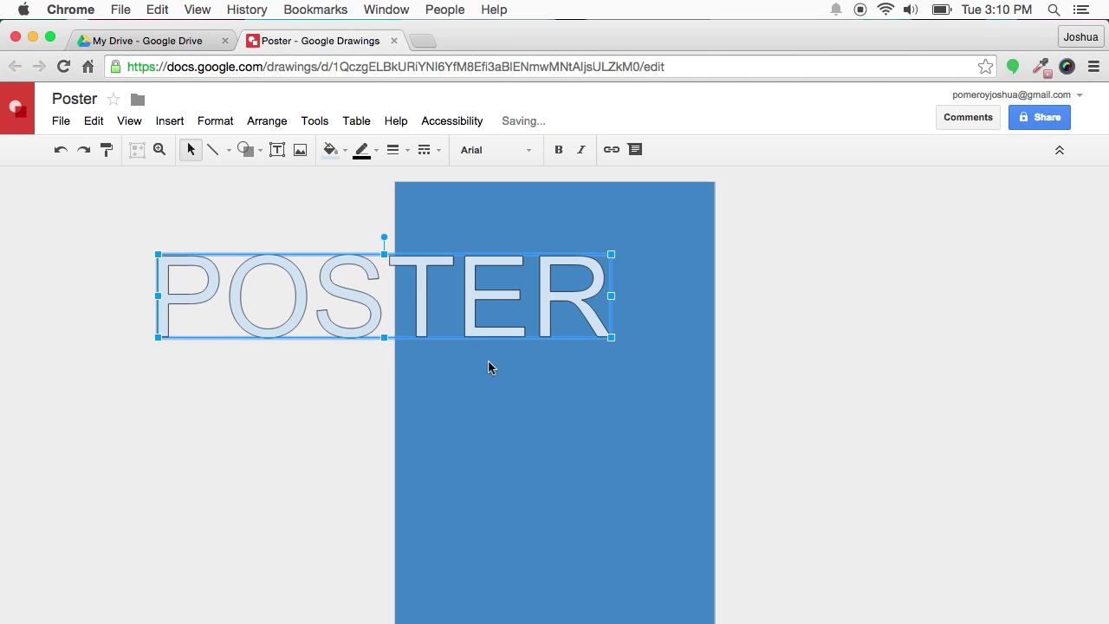
left_click_drag(611, 337, 559, 531)
left_click_drag(368, 296, 280, 316)
left_click(293, 386)
Make POSTER's outline transparent and its fill white, then move it onto the page top.
left_click(392, 149)
left_click(377, 151)
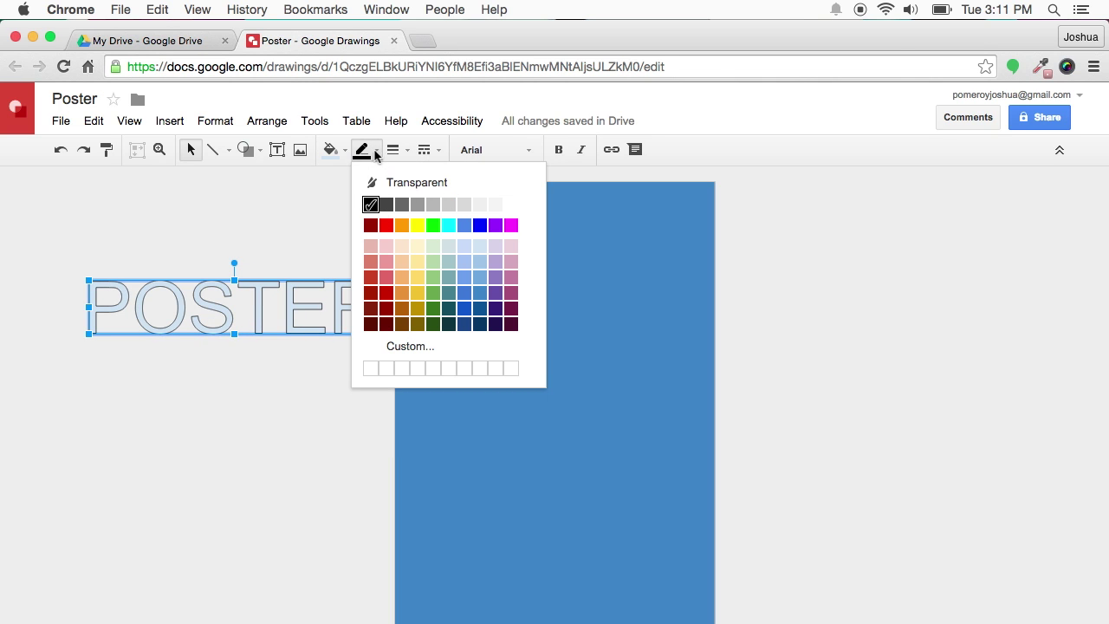
left_click(415, 183)
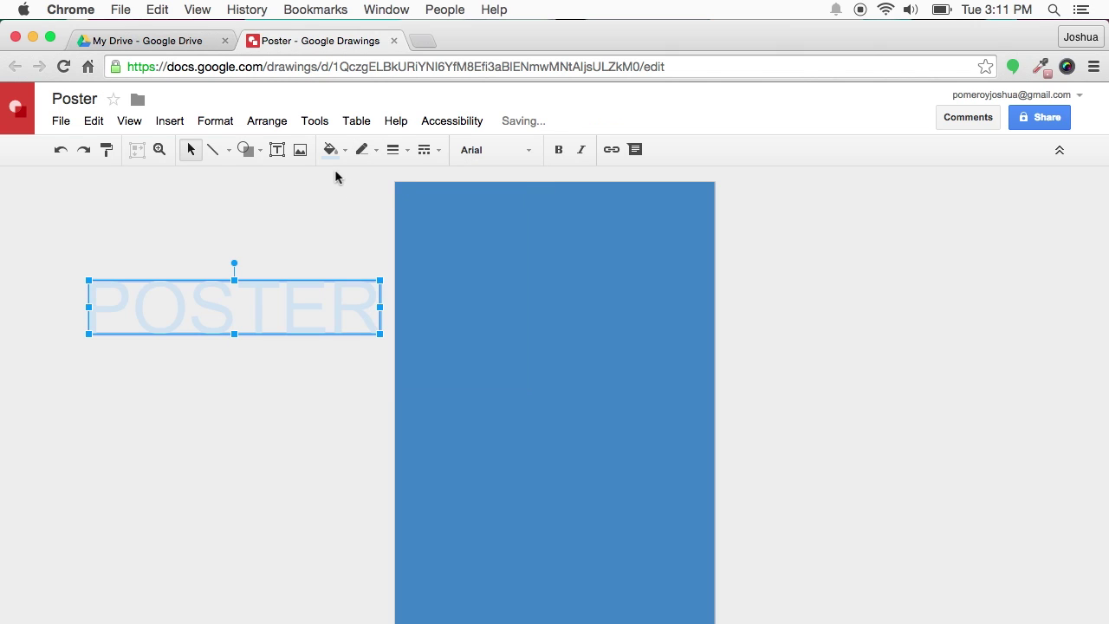
left_click(332, 151)
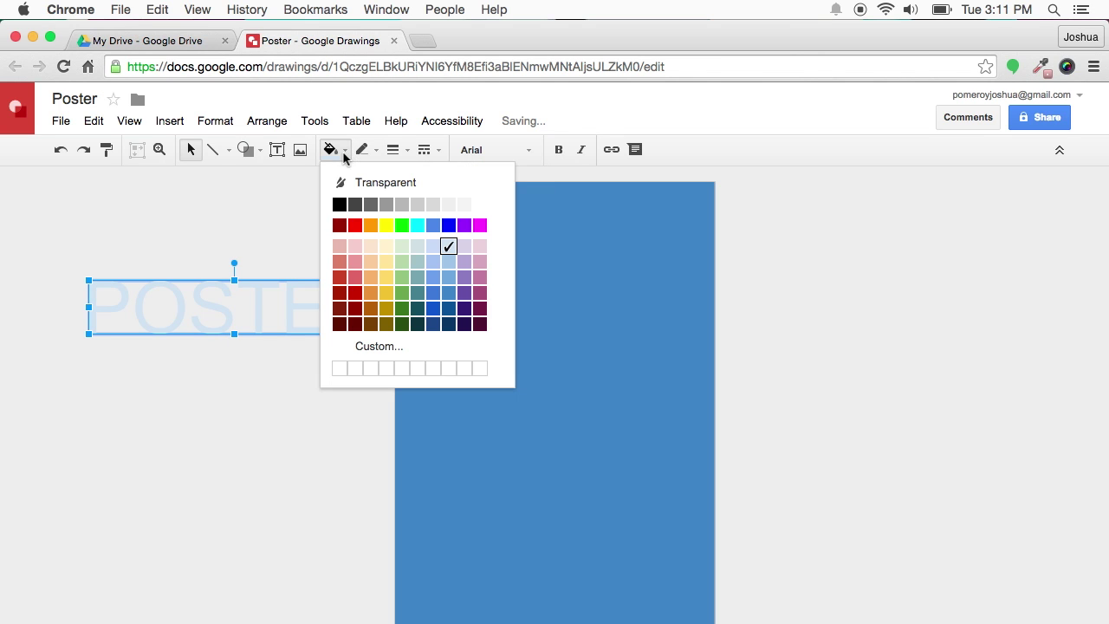
left_click(480, 205)
left_click_drag(292, 324, 613, 305)
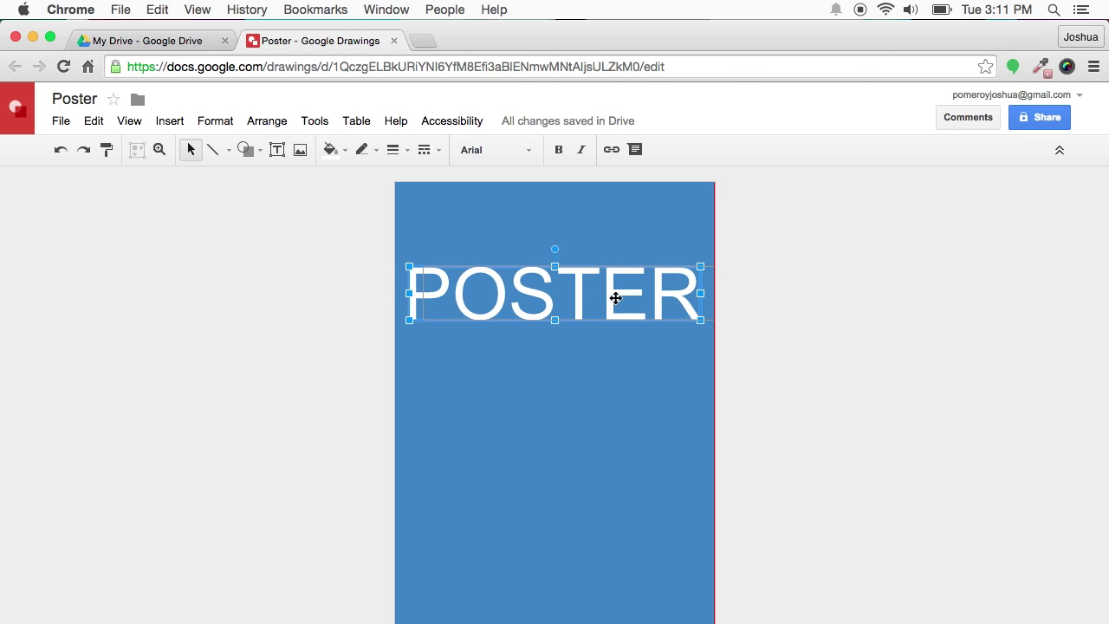
Move POSTER down to the middle of the page, keeping it horizontally centred.
left_click_drag(615, 298, 606, 296)
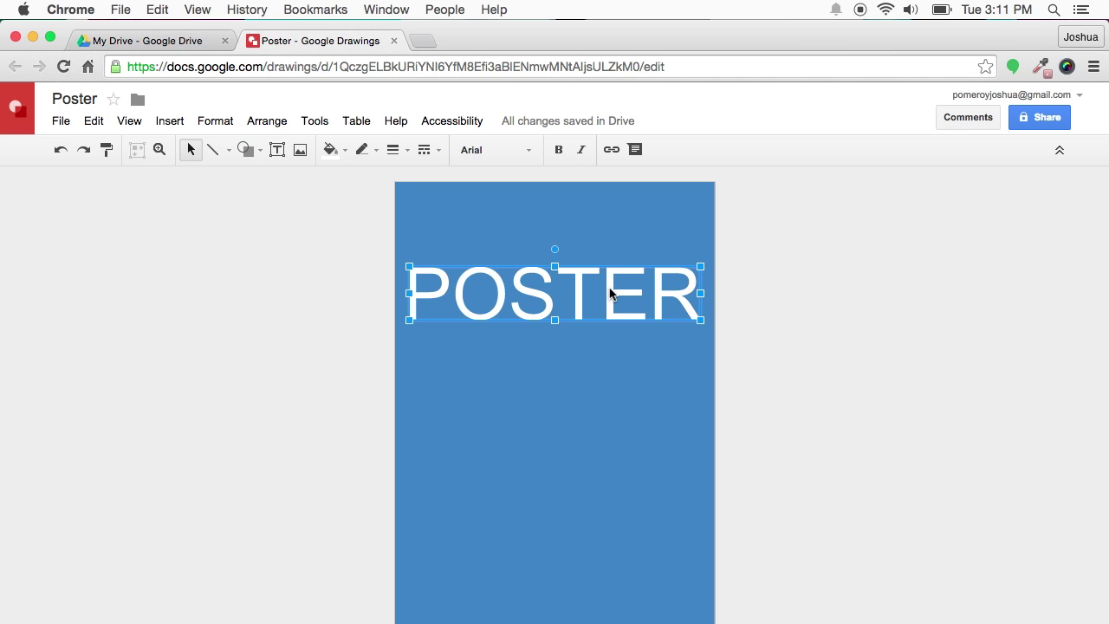
left_click_drag(612, 295, 610, 431)
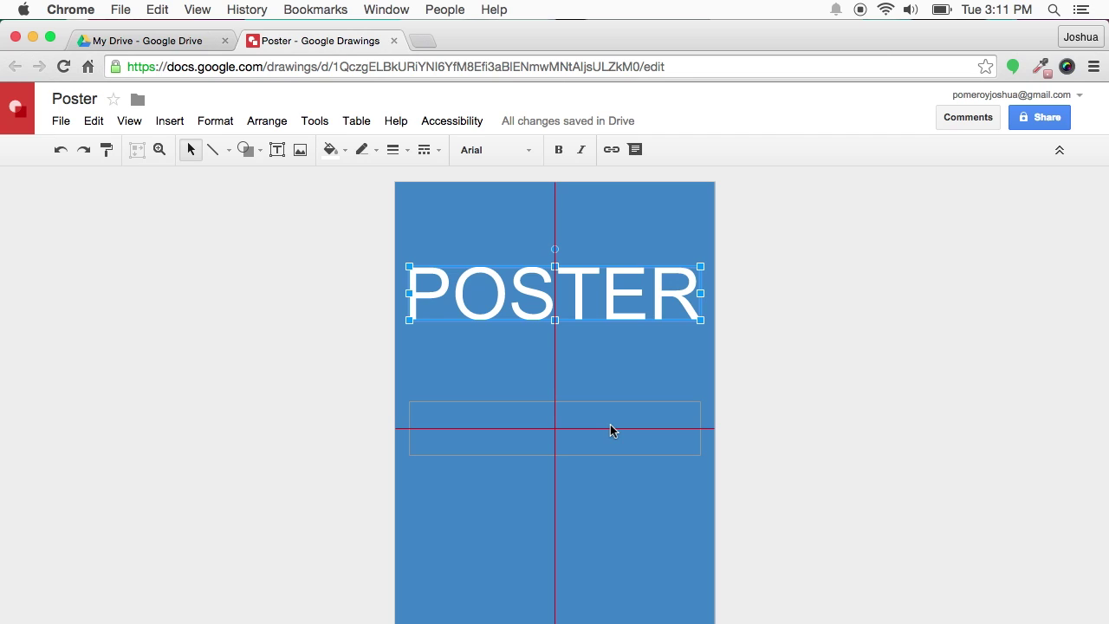
left_click_drag(610, 431, 610, 431)
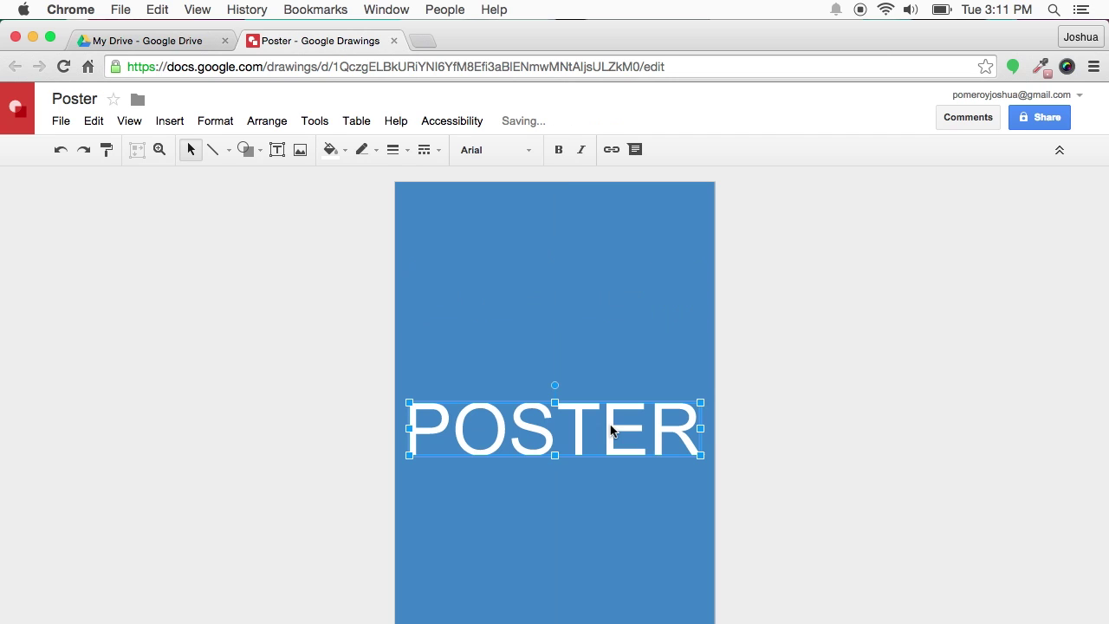
left_click(788, 402)
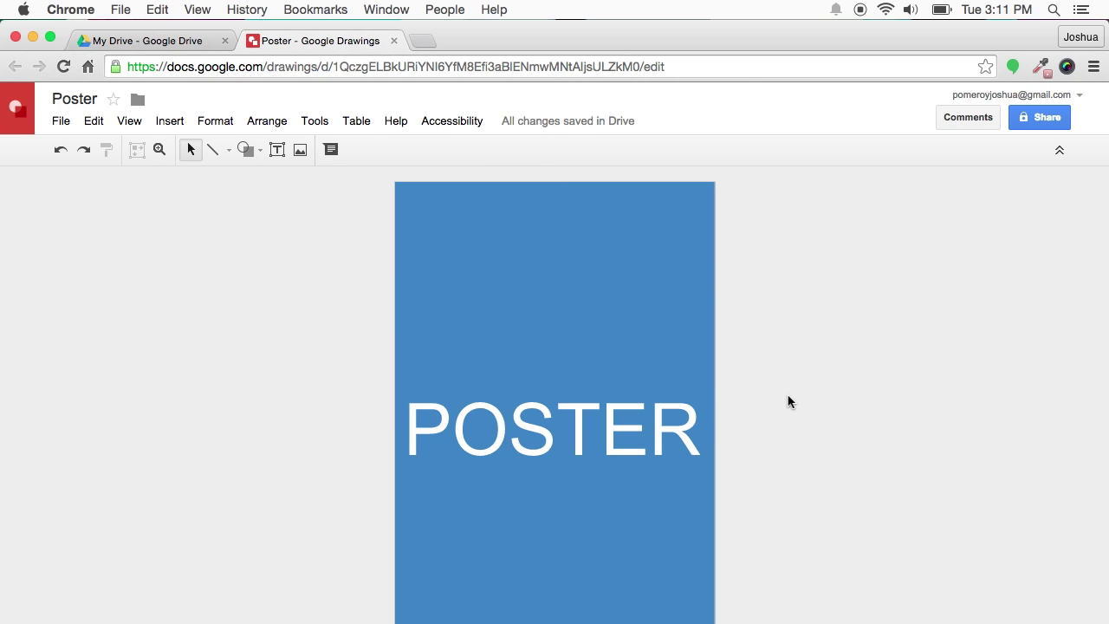
Shrink the POSTER title slightly about its centre.
left_click(664, 442)
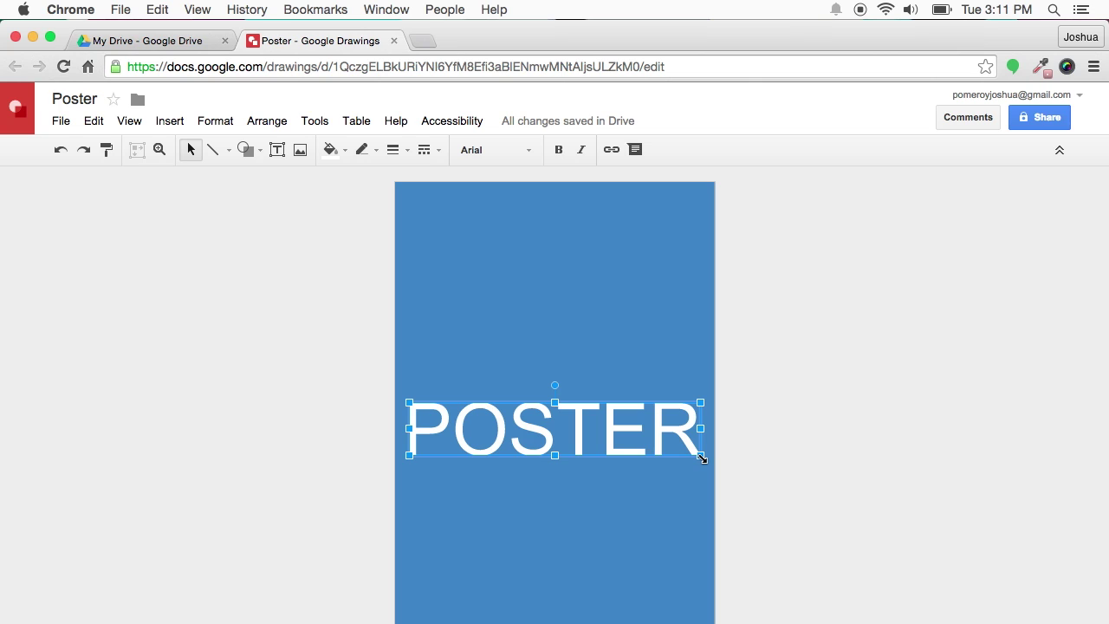
left_click_drag(702, 457, 698, 453)
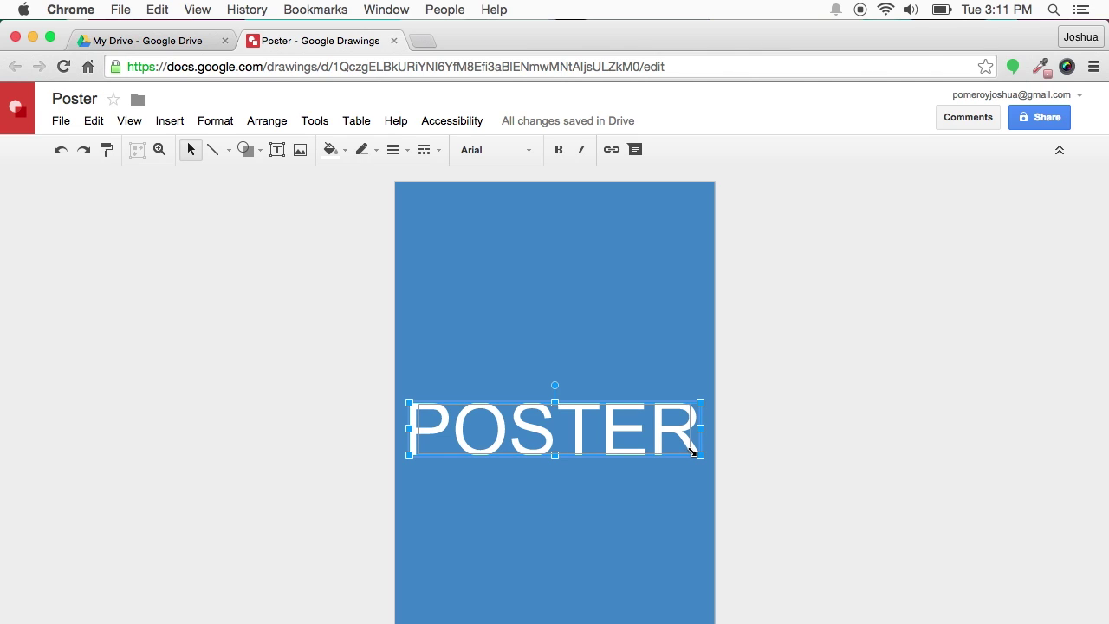
left_click_drag(691, 449, 687, 449)
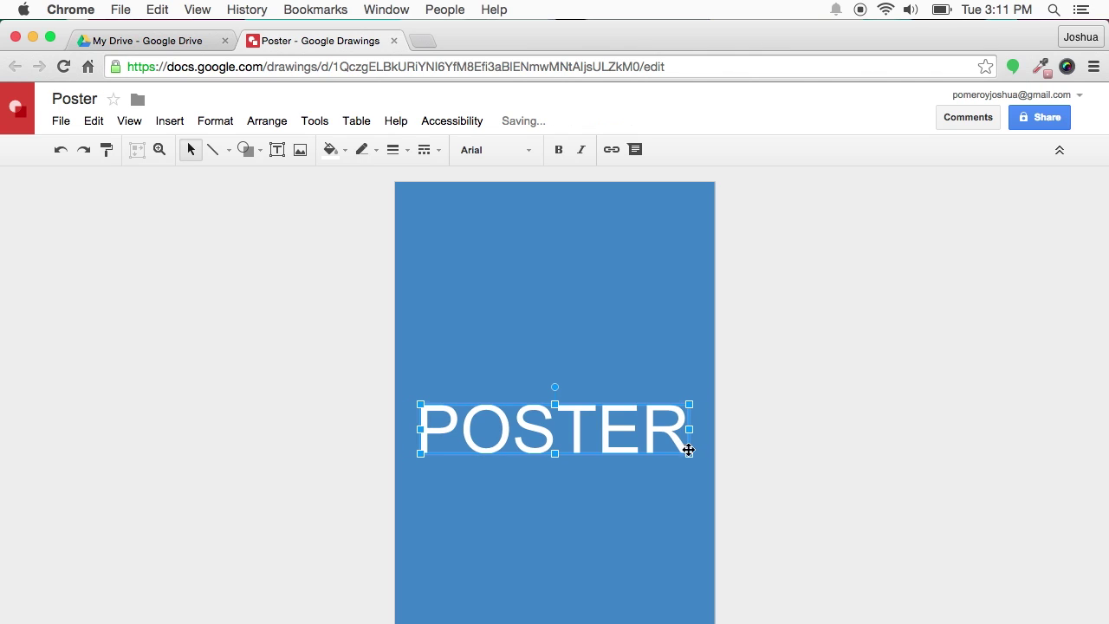
left_click(770, 454)
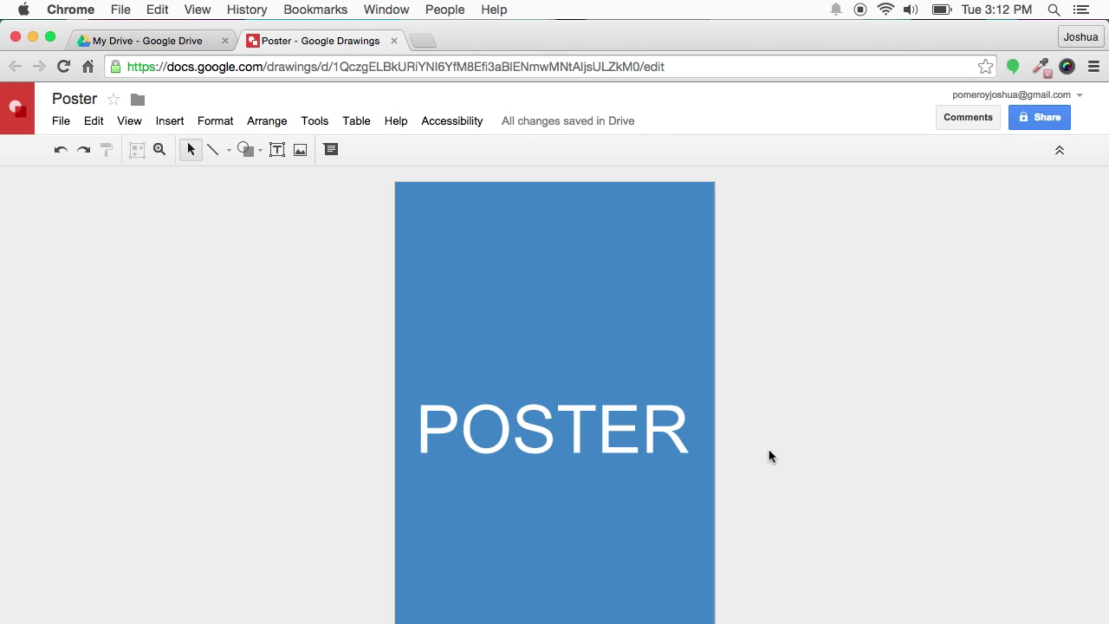
left_click(598, 424)
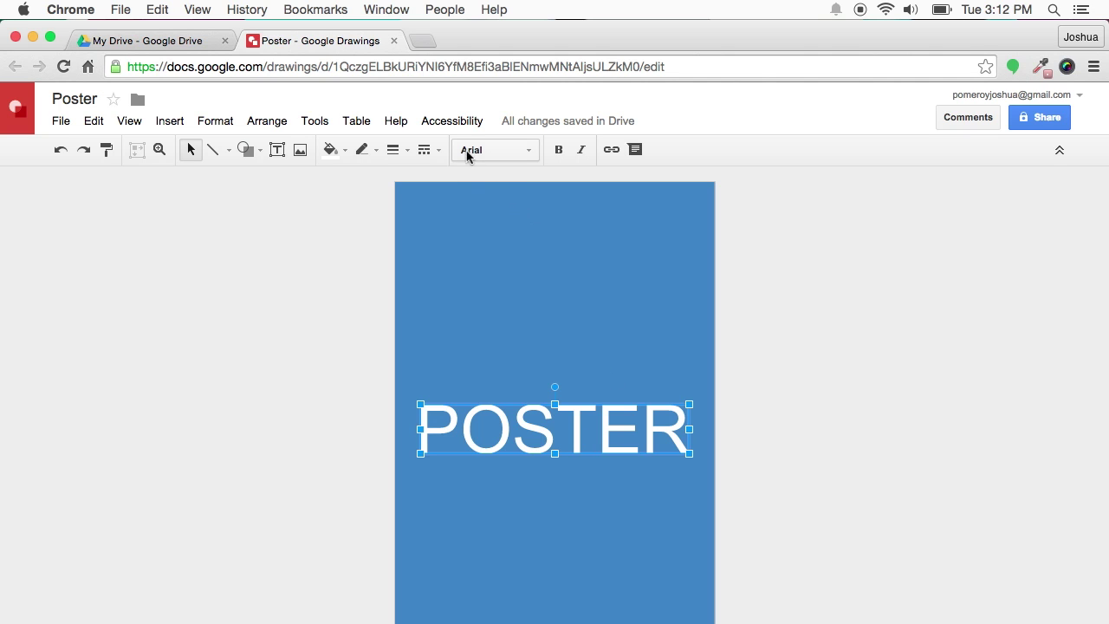
left_click(529, 153)
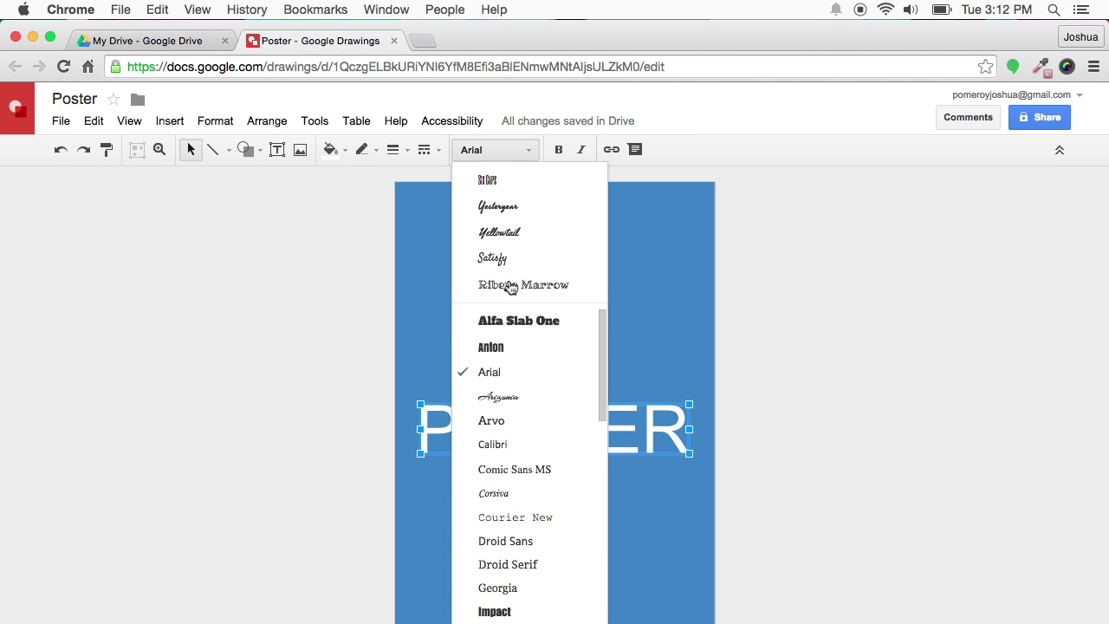
scroll(518, 519, "down", 10)
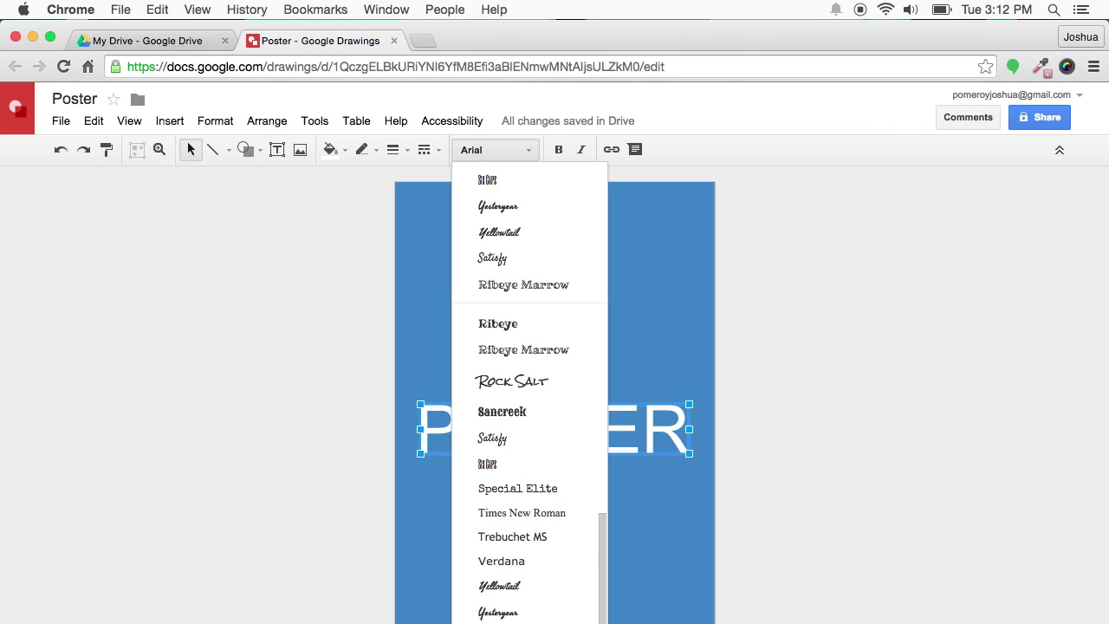
left_click(507, 575)
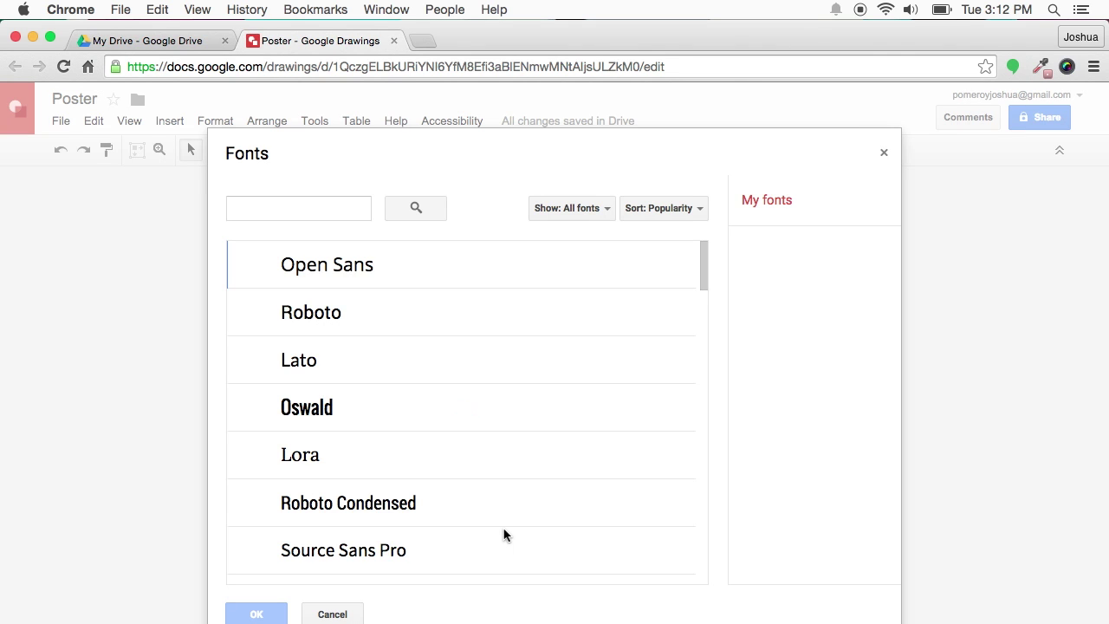
scroll(470, 485, "down", 15)
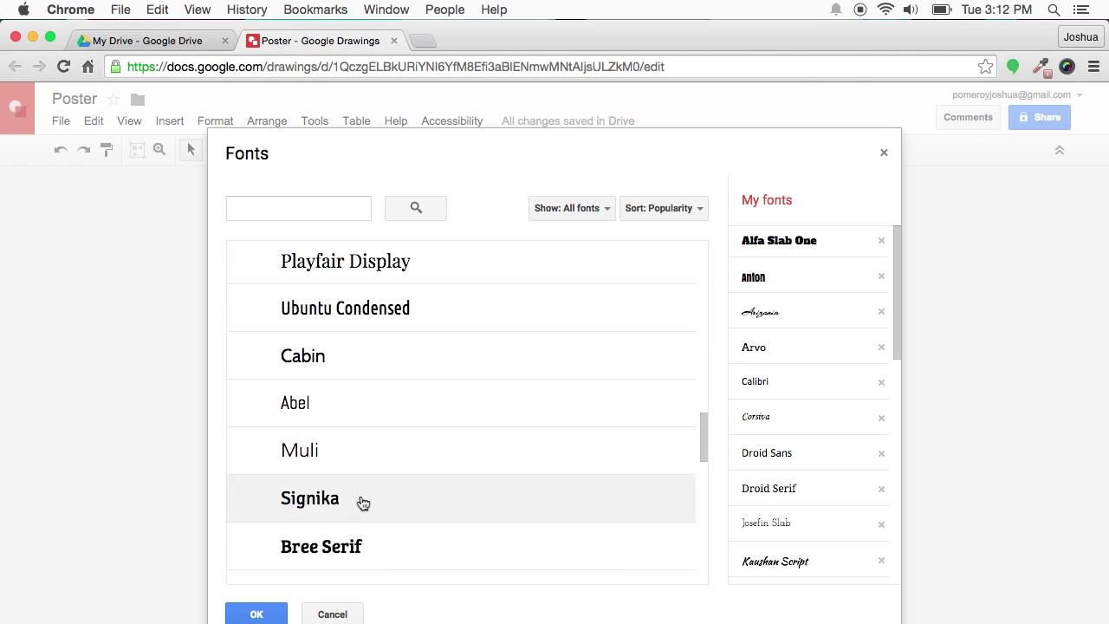
scroll(397, 491, "down", 3)
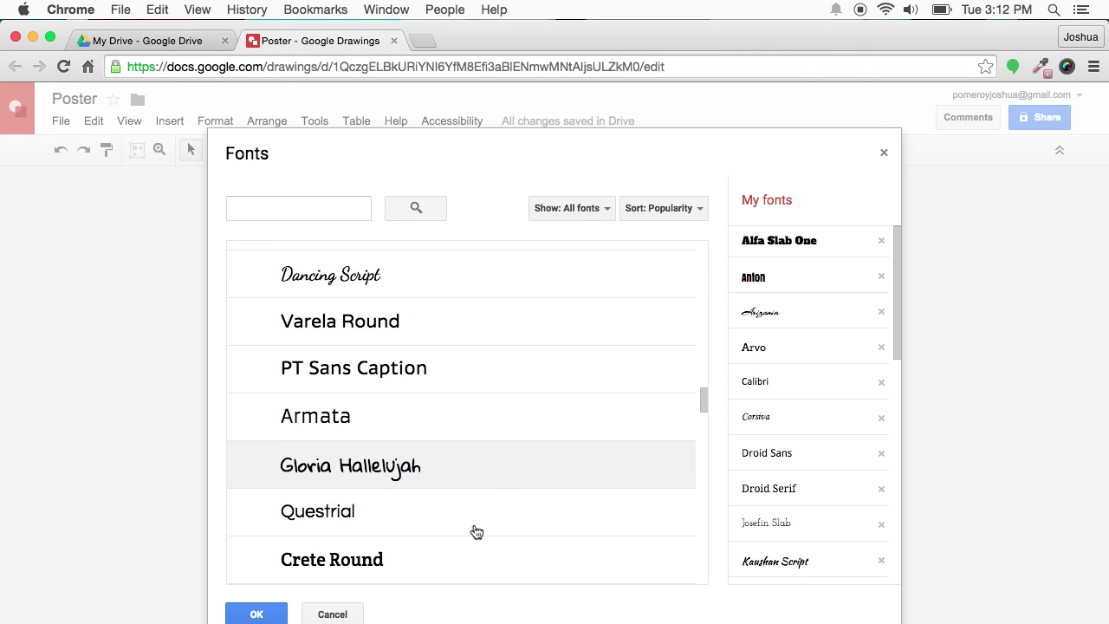
scroll(475, 511, "down", 5)
scroll(481, 485, "down", 10)
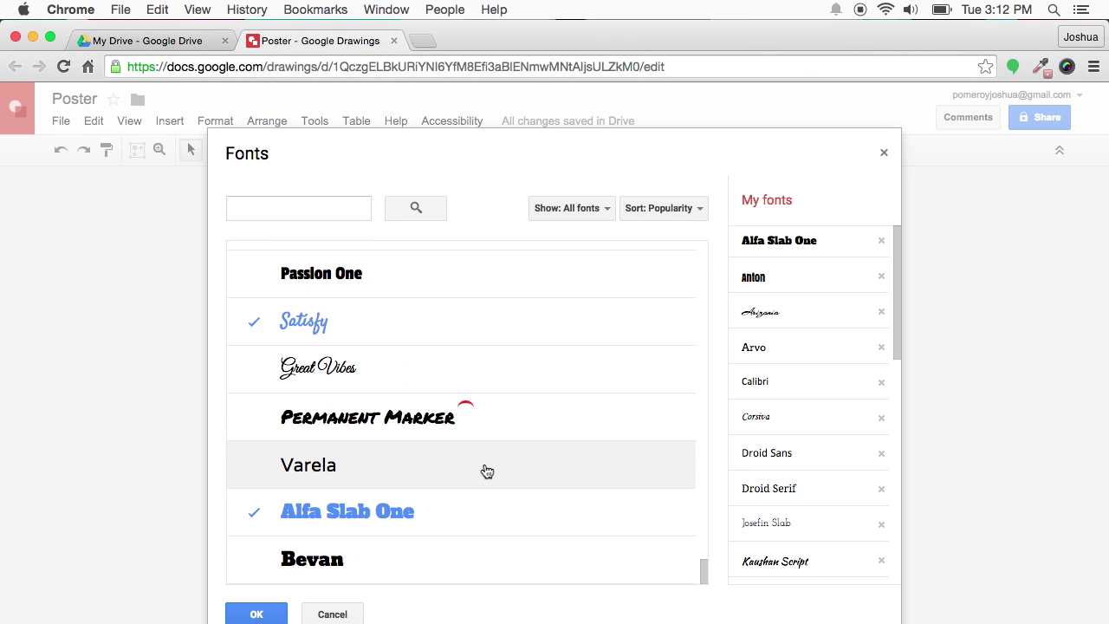
scroll(486, 472, "down", 5)
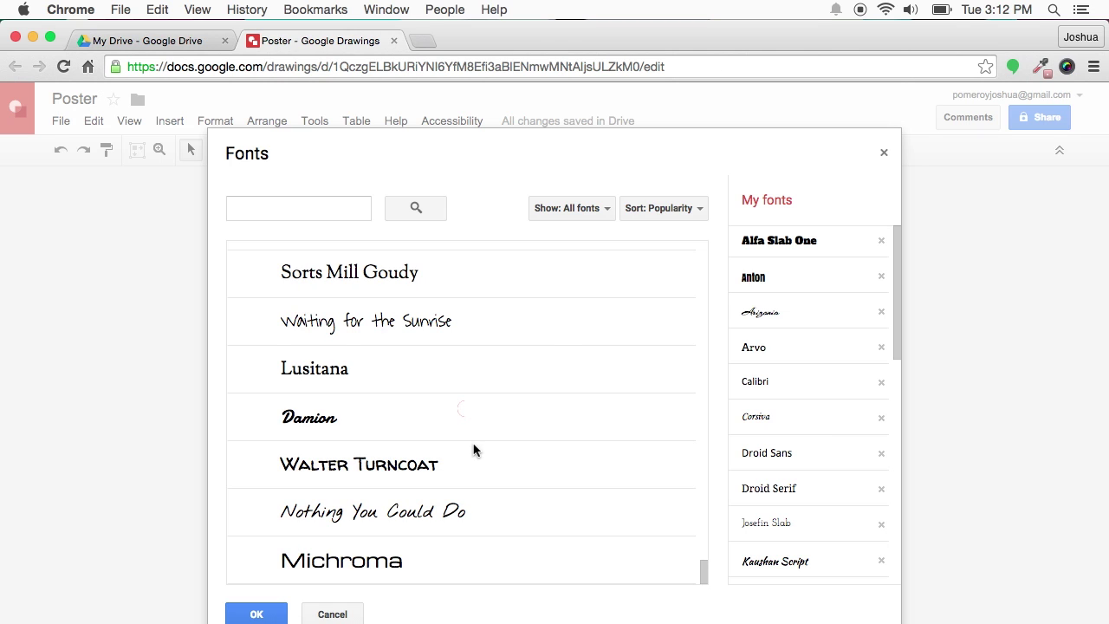
scroll(451, 485, "down", 5)
scroll(412, 513, "down", 5)
left_click(338, 614)
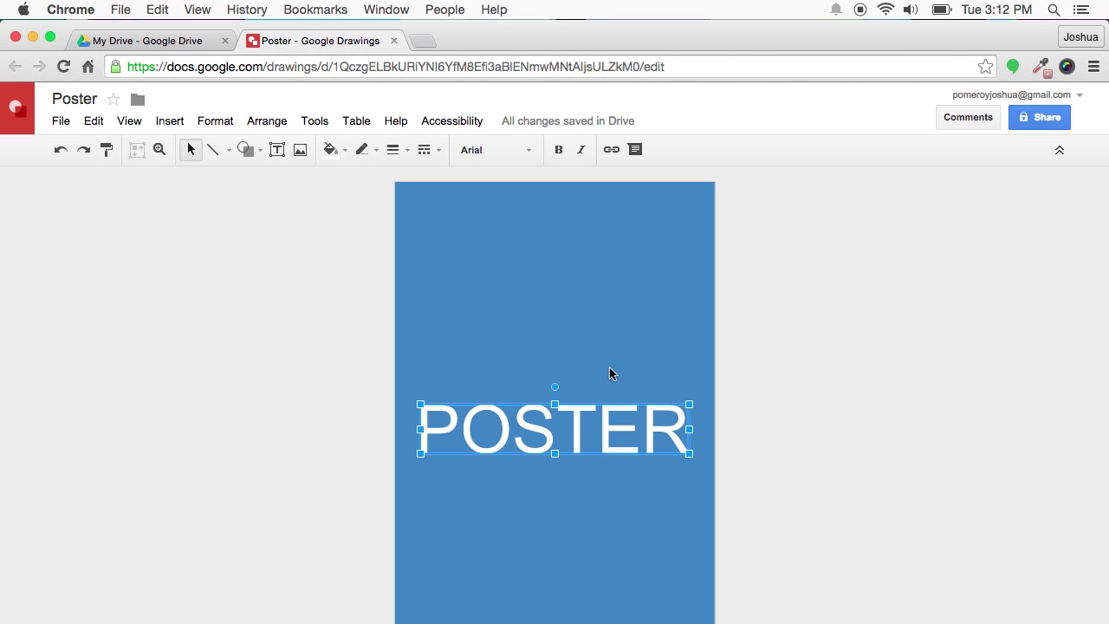
Change POSTER's font to Six Caps and shift it higher on the page.
left_click(513, 155)
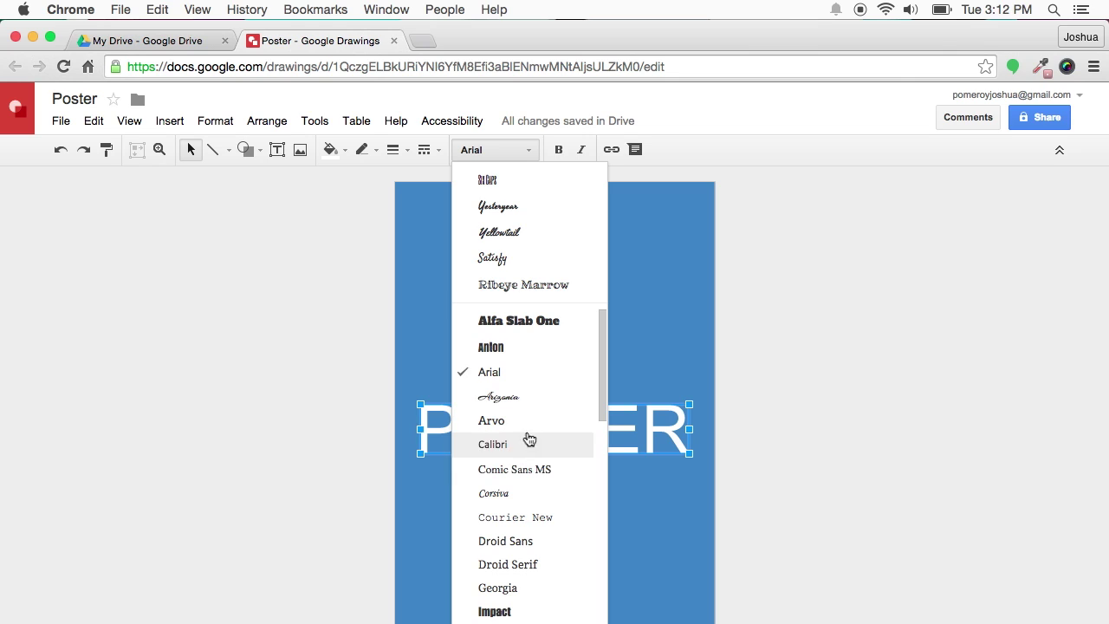
left_click(515, 181)
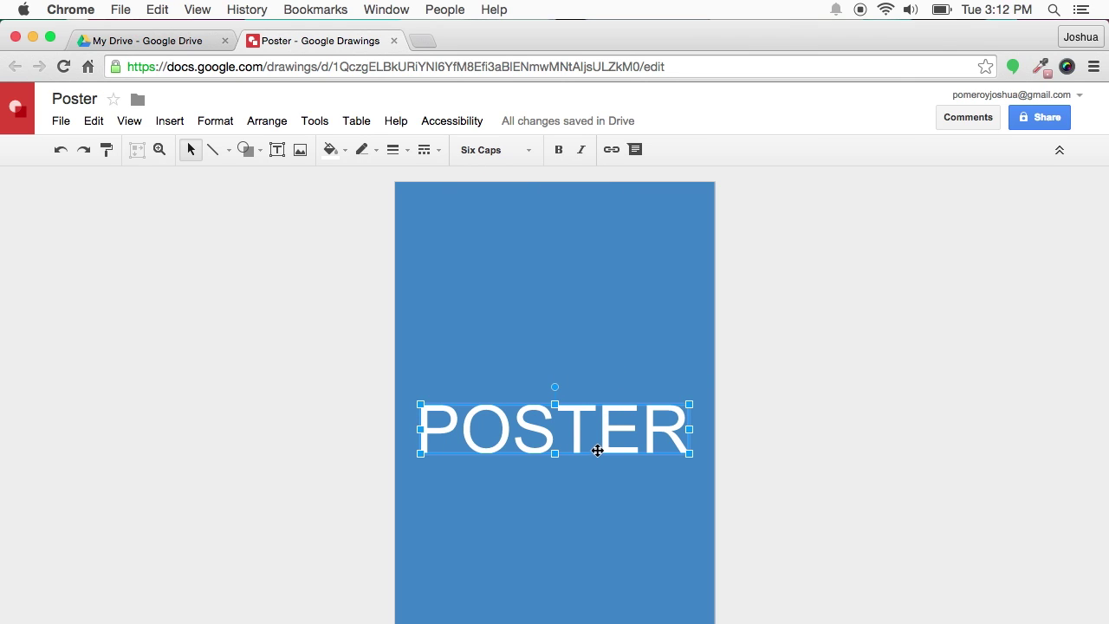
left_click_drag(648, 441, 609, 443)
key("Escape")
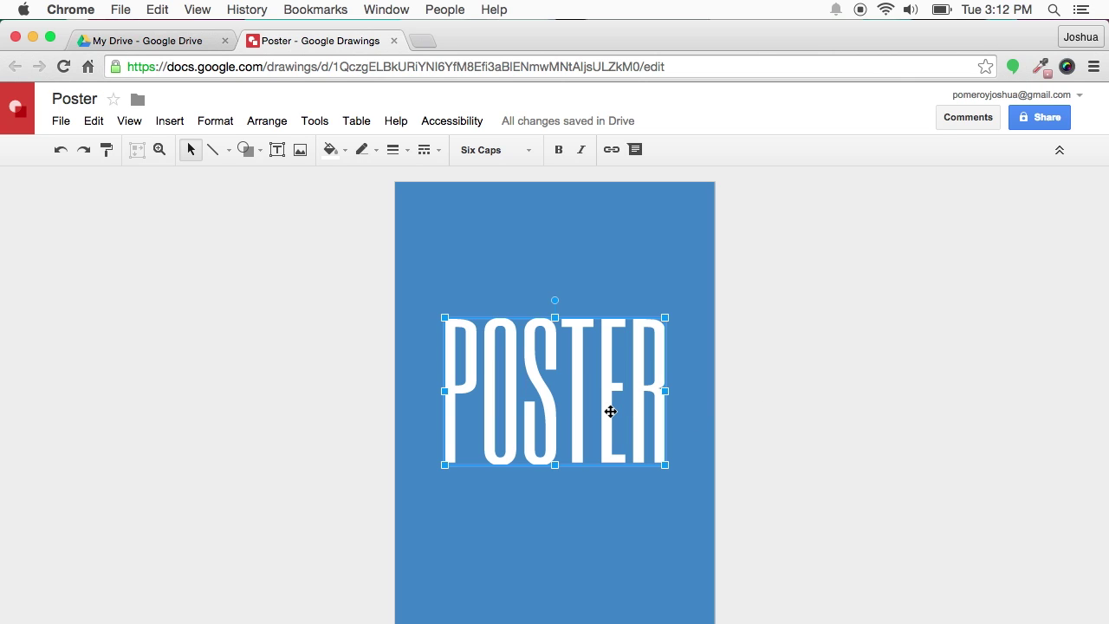
Duplicate the POSTER word art with Cmd+D, change its text to MOVIE, and place it above POSTER.
key("super+d")
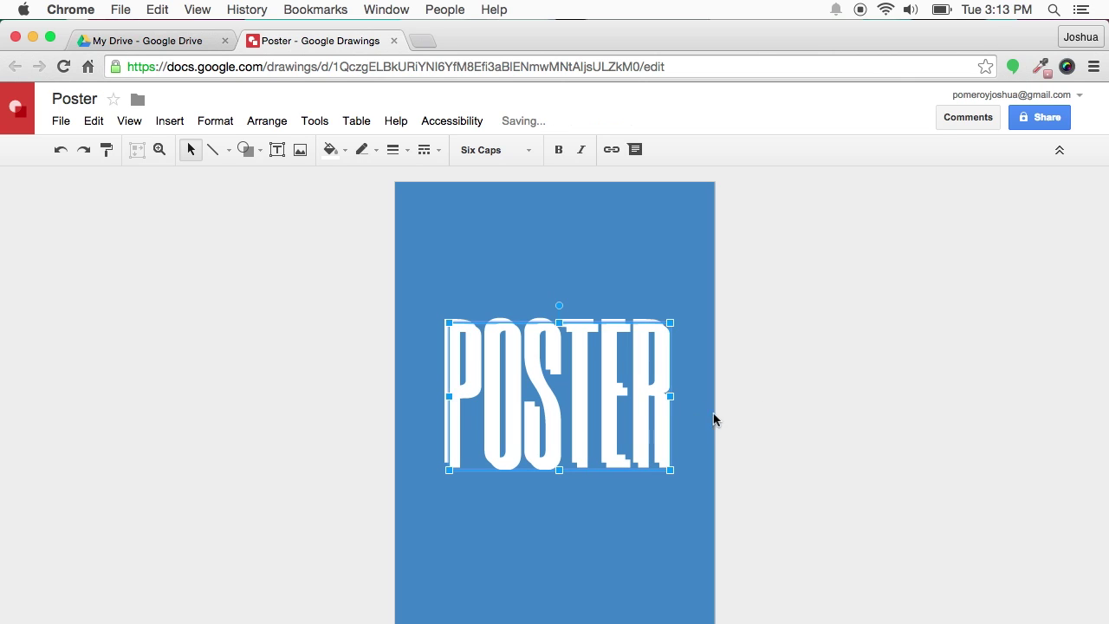
left_click_drag(614, 428, 329, 374)
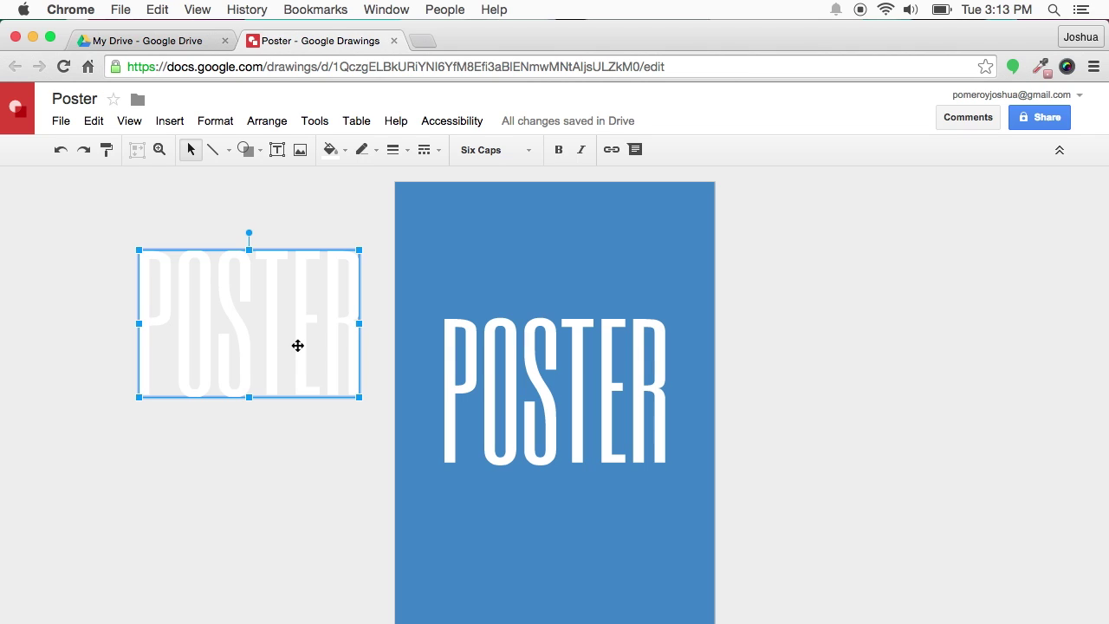
double_click(297, 346)
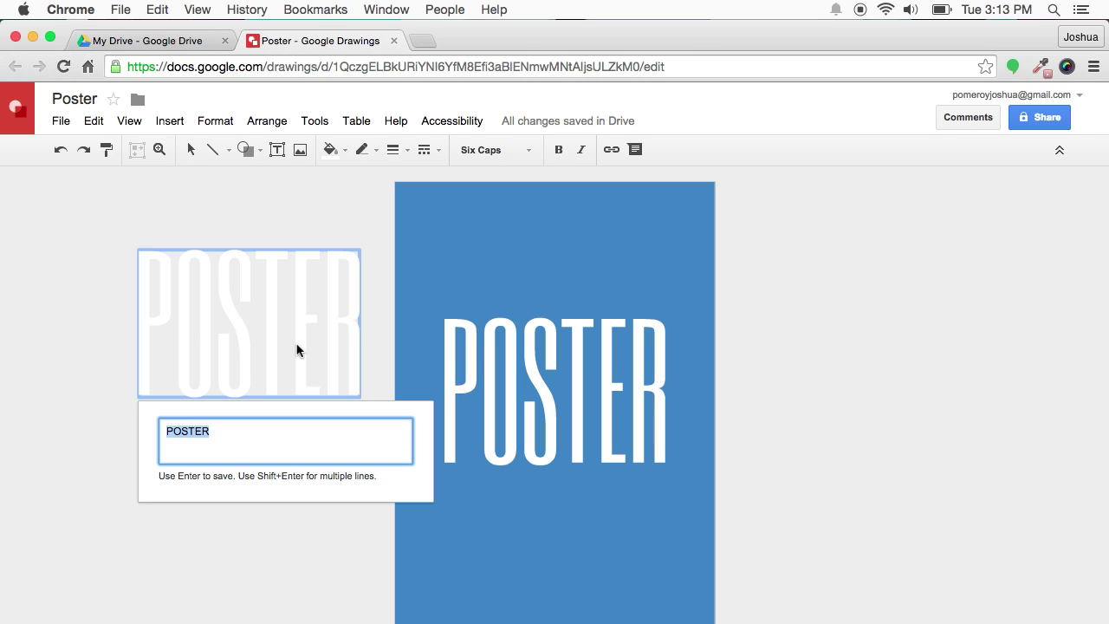
type("MOVIE")
key("Return")
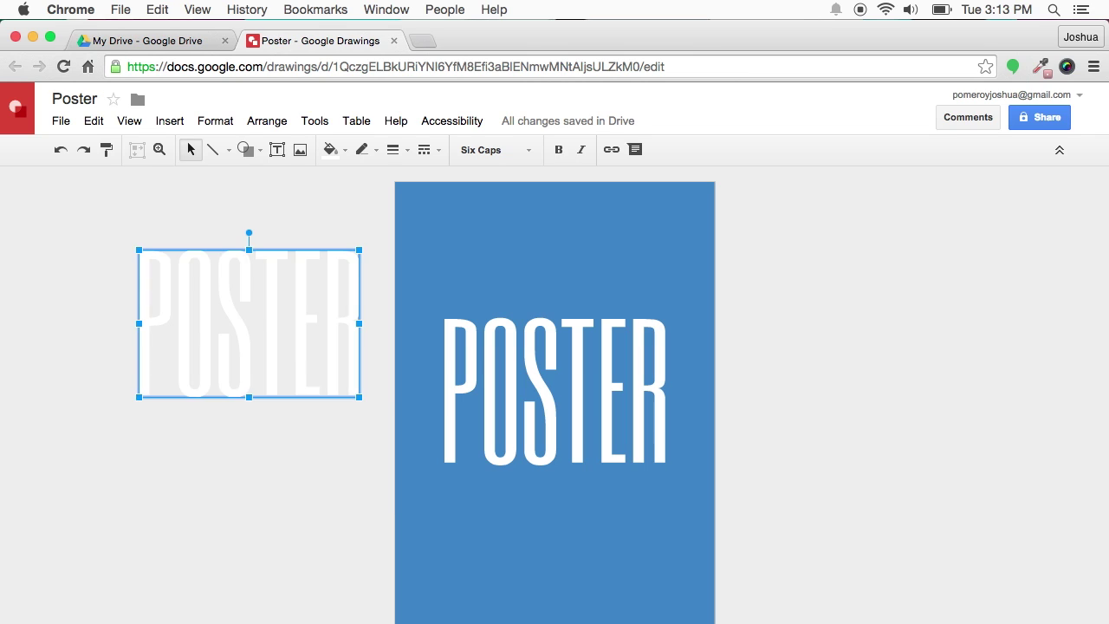
left_click_drag(229, 346, 551, 266)
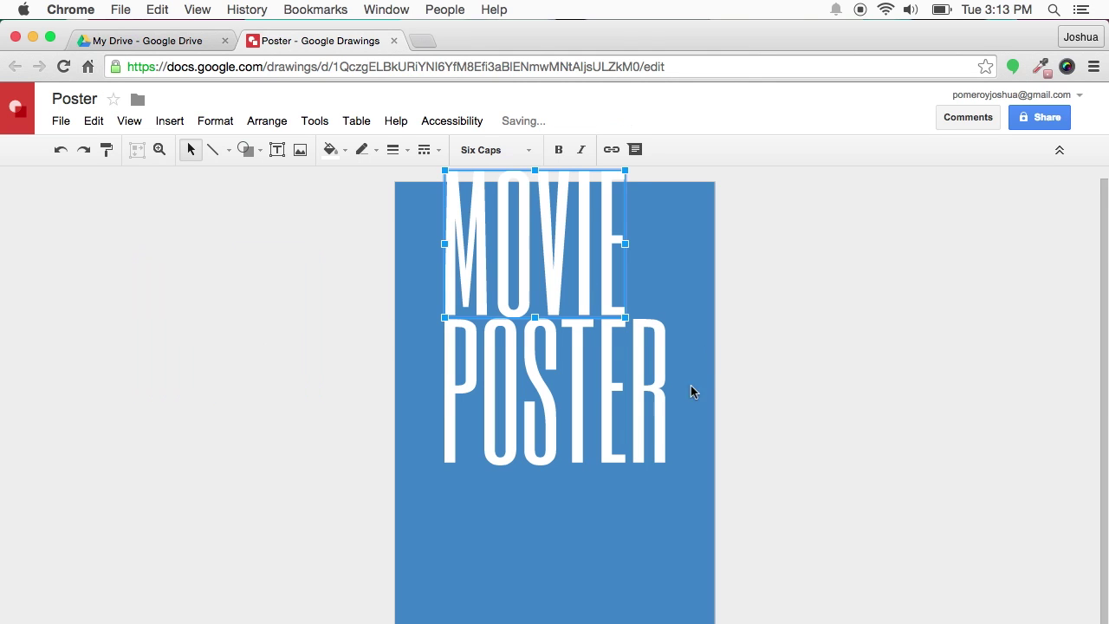
Move MOVIE and POSTER down together, then stretch MOVIE to match POSTER's width.
left_click(604, 378, "shift")
left_click_drag(599, 364, 654, 361)
key("Escape")
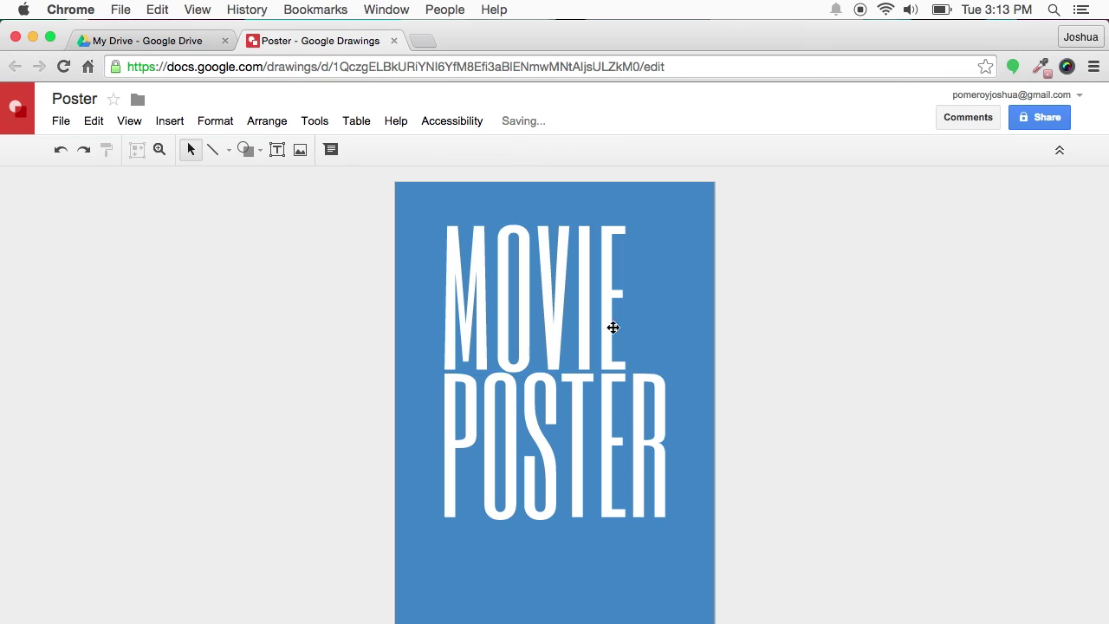
left_click(611, 308)
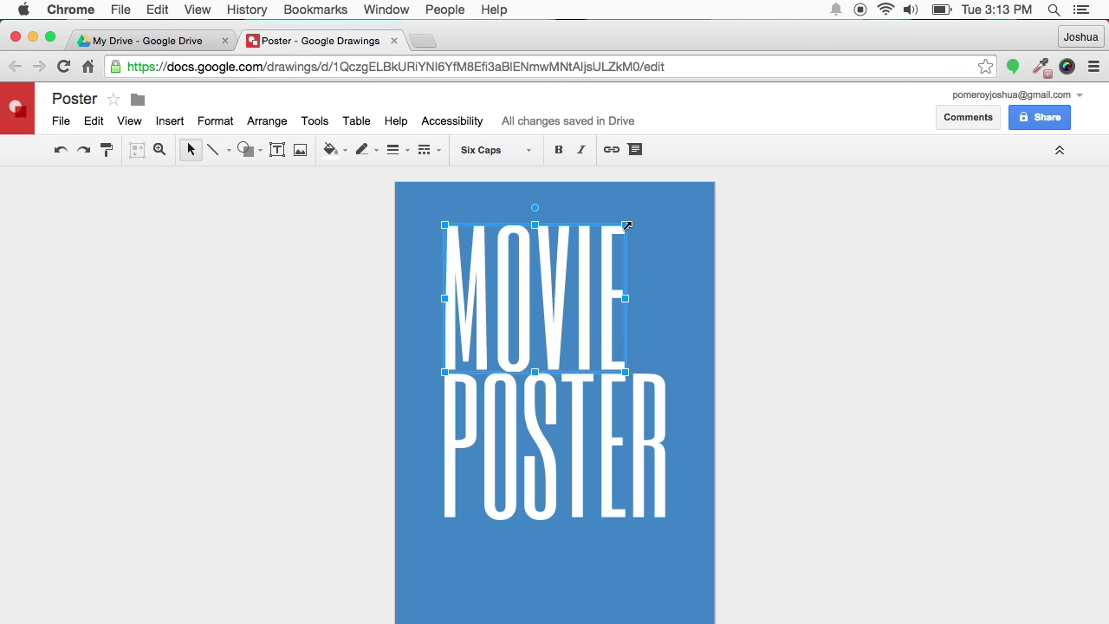
left_click_drag(626, 225, 664, 209)
right_click(773, 292)
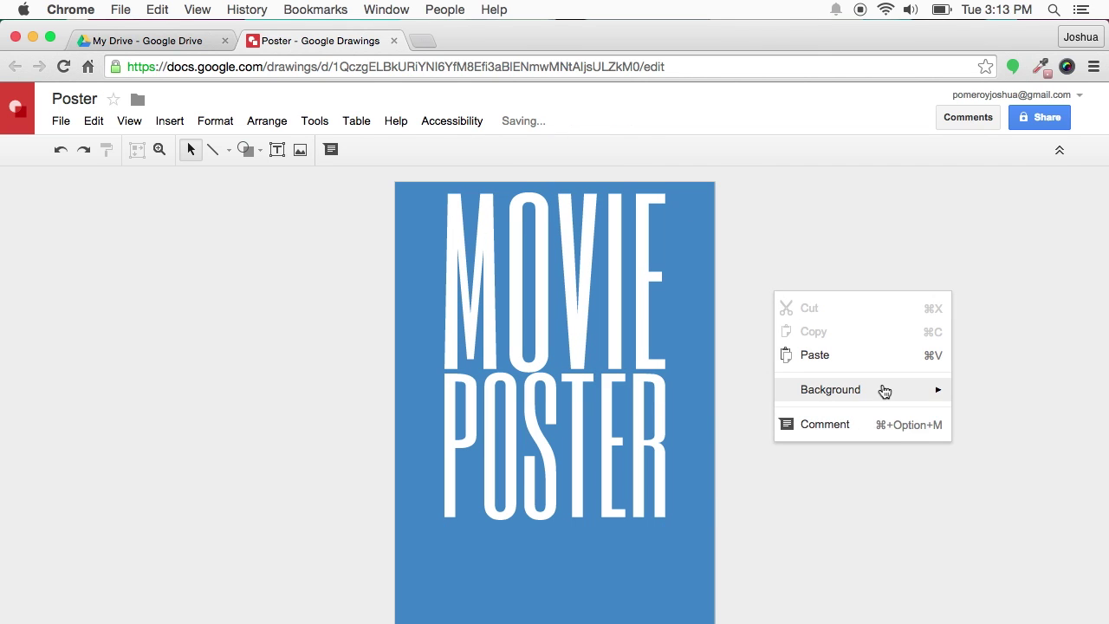
Make the page background black and resize MOVIE to span POSTER's full width.
mouse_move(884, 390)
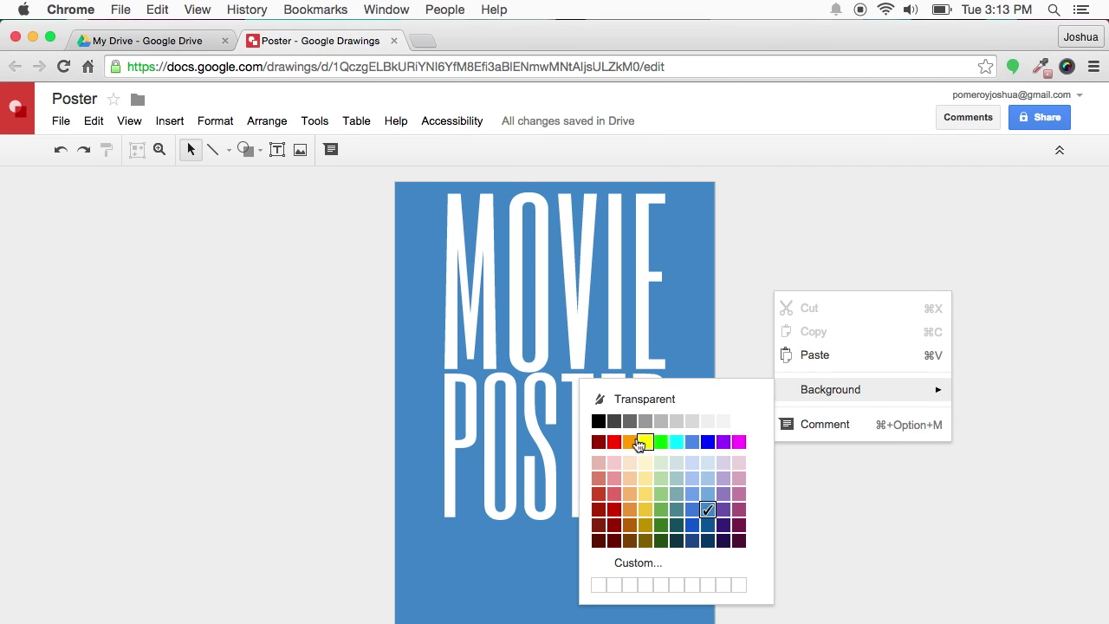
left_click(597, 421)
left_click(638, 290)
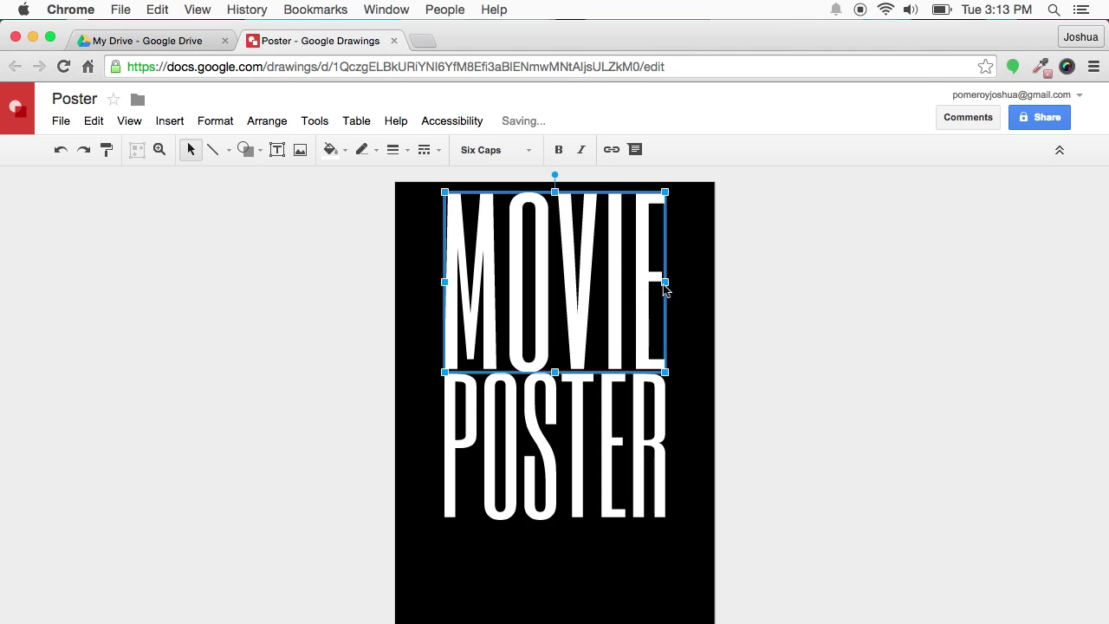
left_click_drag(667, 194, 598, 240)
left_click(824, 325)
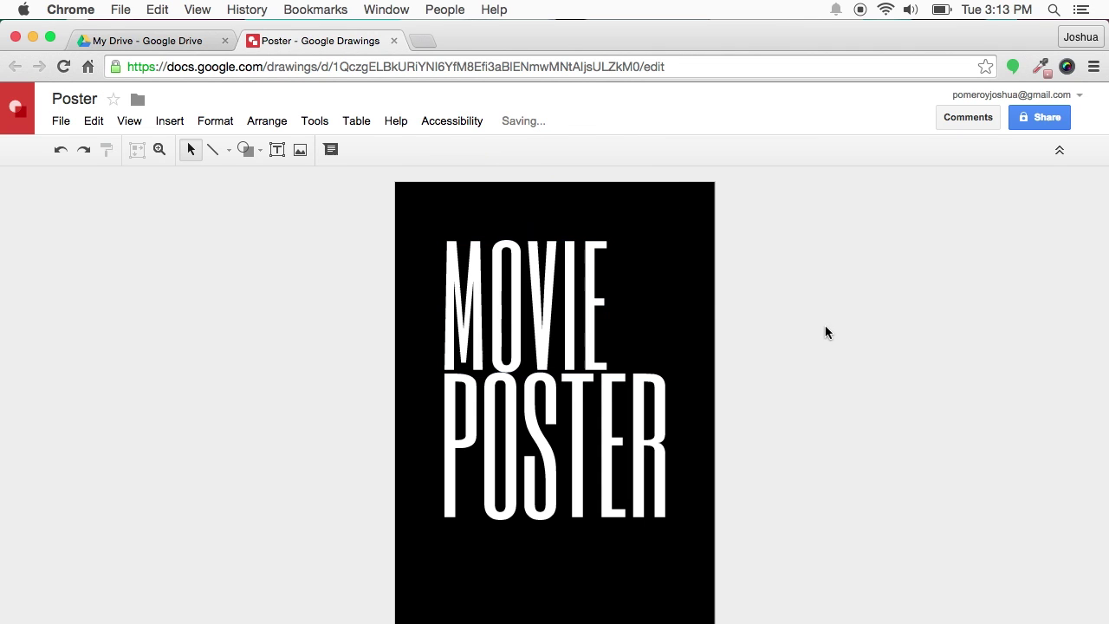
left_click(508, 307)
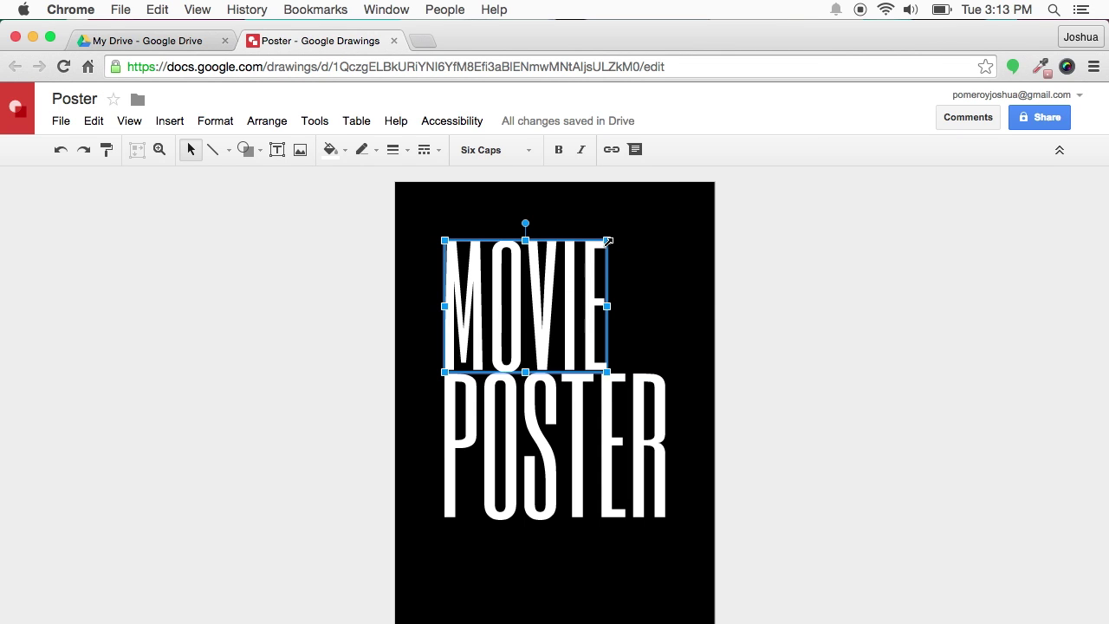
left_click_drag(607, 240, 665, 222)
Nudge POSTER down, then move the MOVIE and POSTER title together lower on the page.
left_click(644, 426)
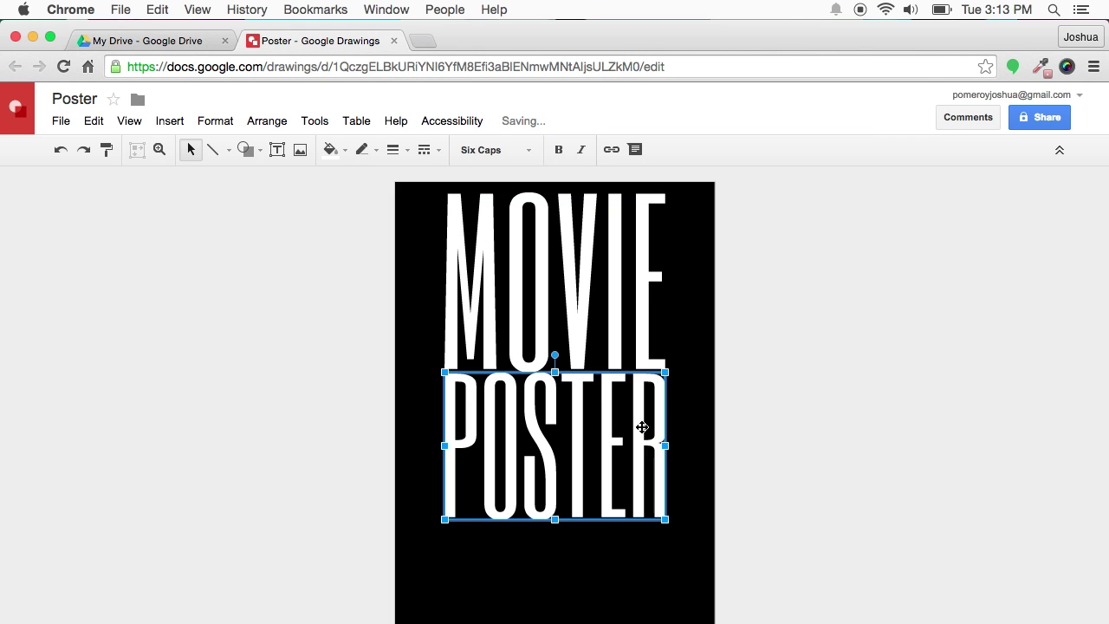
key("Down")
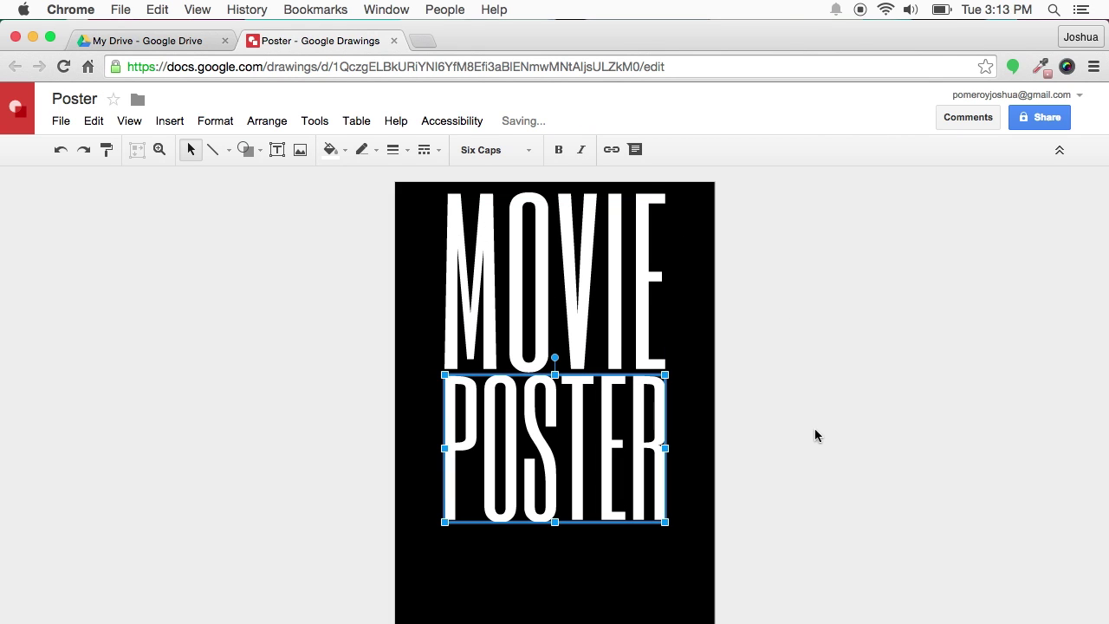
left_click(814, 435)
left_click(569, 343)
left_click(581, 433, "shift")
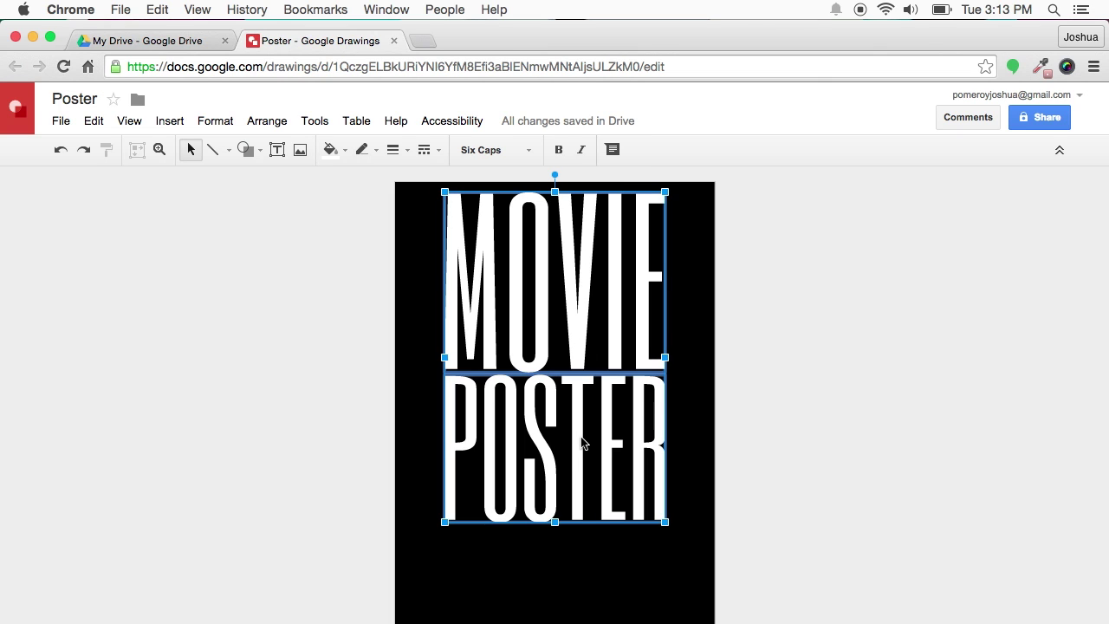
left_click_drag(579, 441, 577, 468)
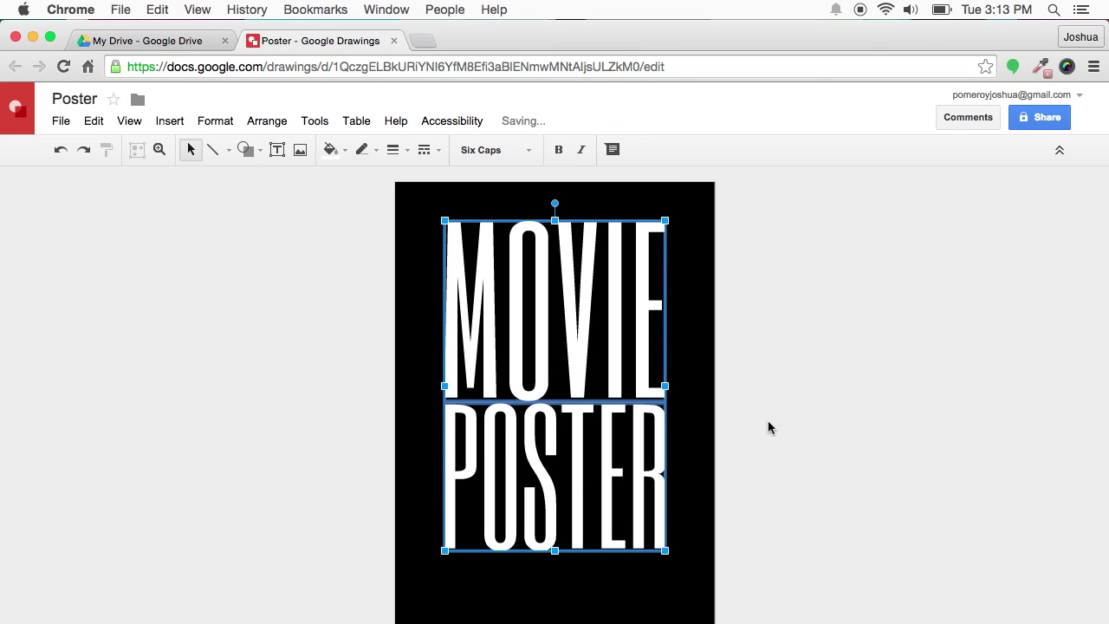
left_click(767, 423)
left_click(568, 461)
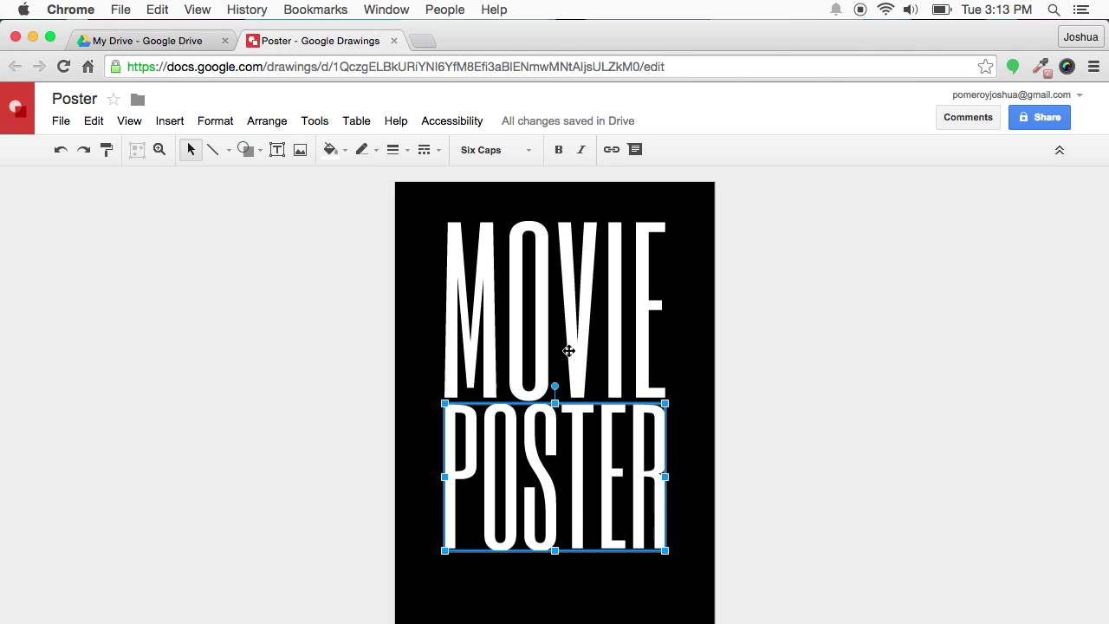
left_click(578, 370, "shift")
left_click_drag(582, 451, 575, 501)
left_click(761, 397)
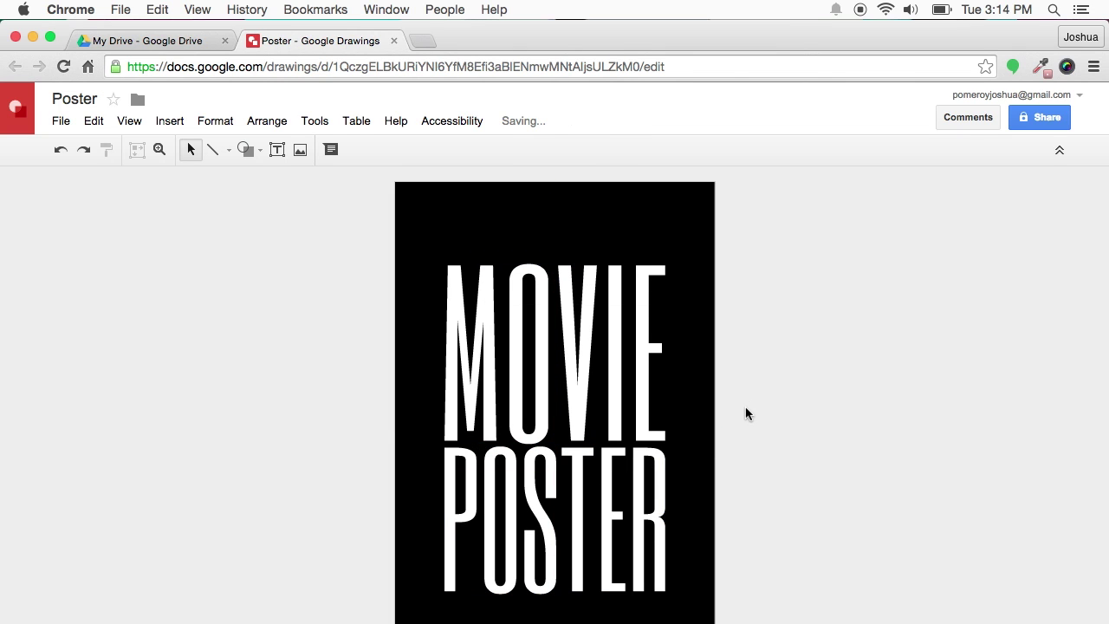
Move the title back near the top, shrink it proportionally and keep it centred horizontally.
left_click(610, 545)
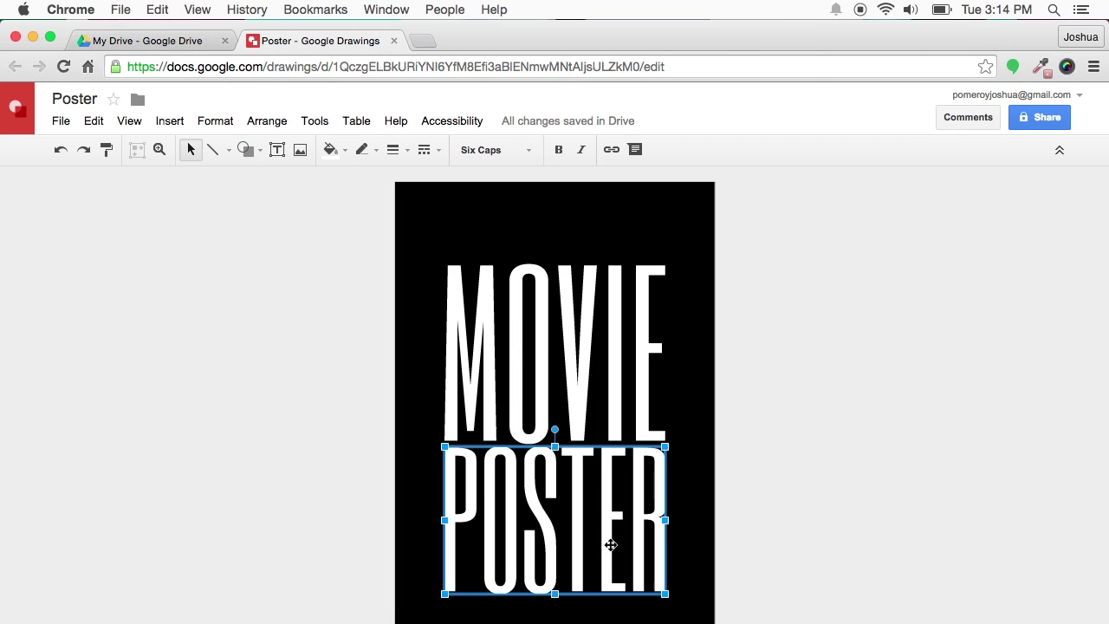
left_click(579, 408, "shift")
left_click_drag(580, 527, 589, 474)
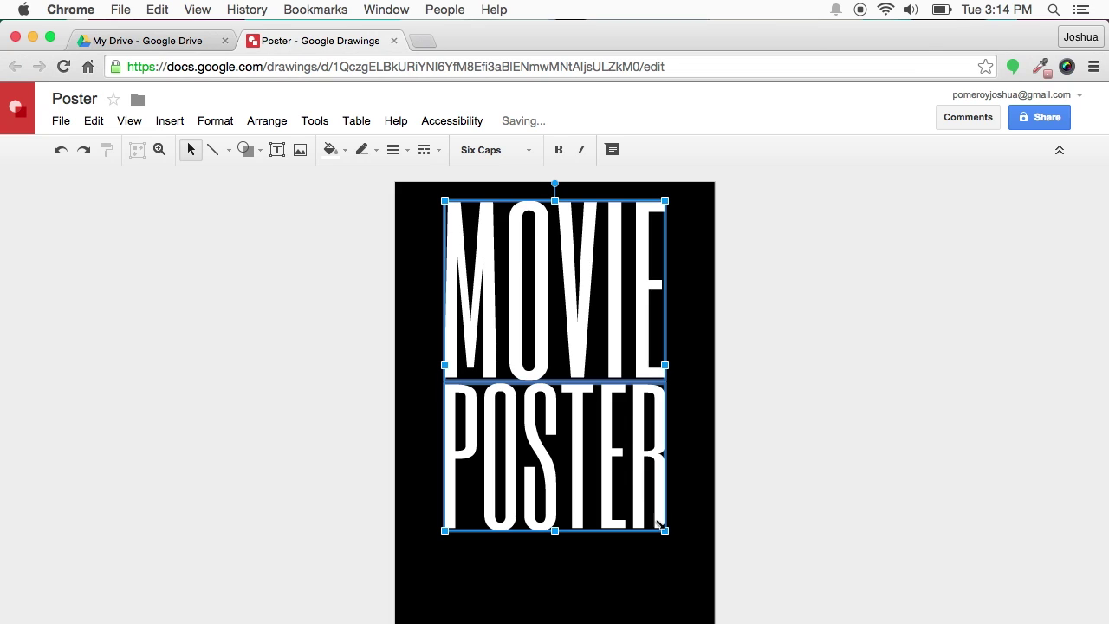
left_click_drag(665, 530, 627, 472)
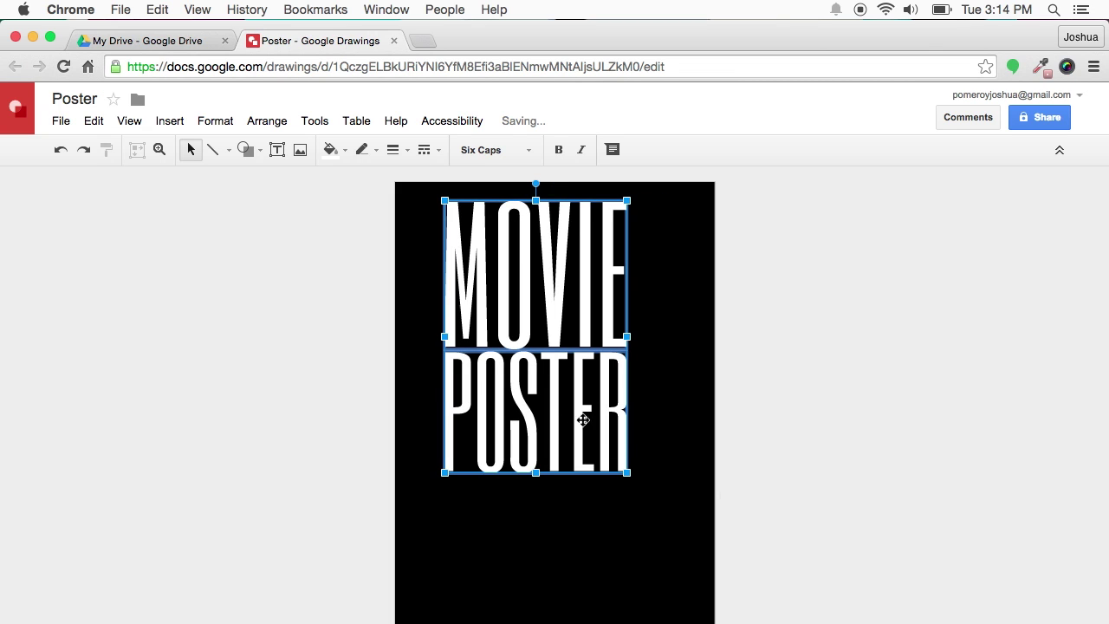
left_click_drag(582, 418, 601, 419)
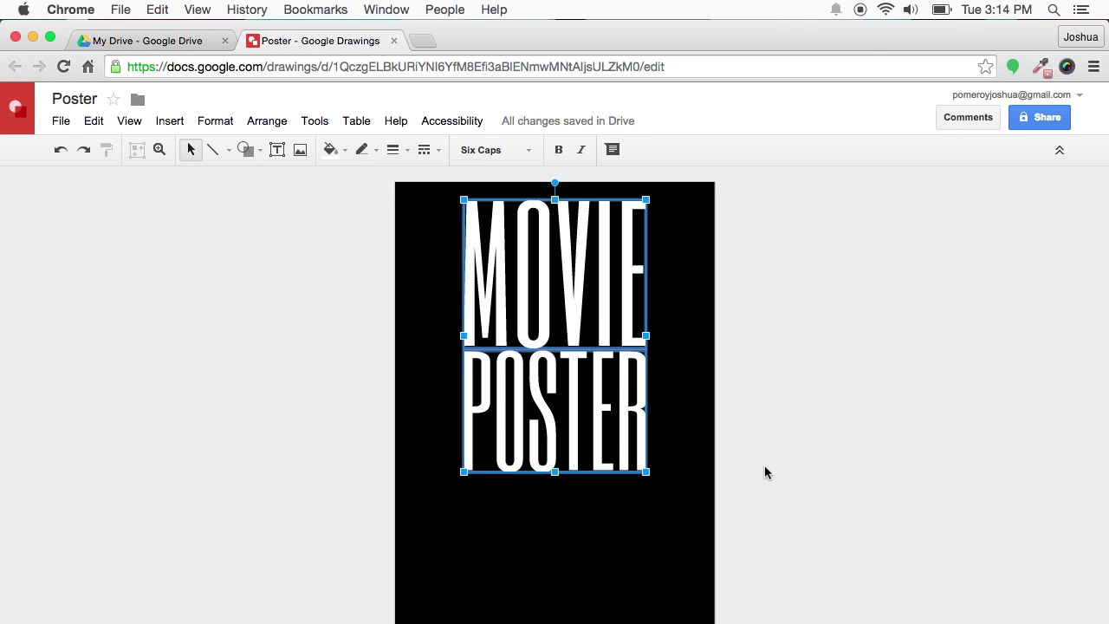
left_click_drag(546, 409, 130, 414)
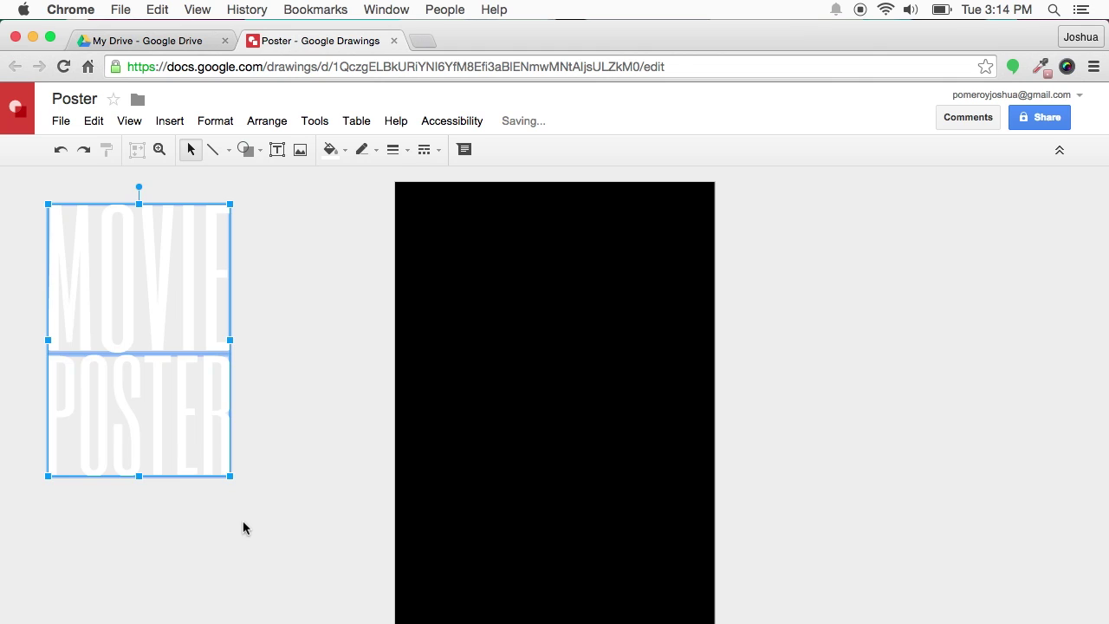
key("super+z")
left_click(745, 420)
left_click_drag(645, 408, 906, 451)
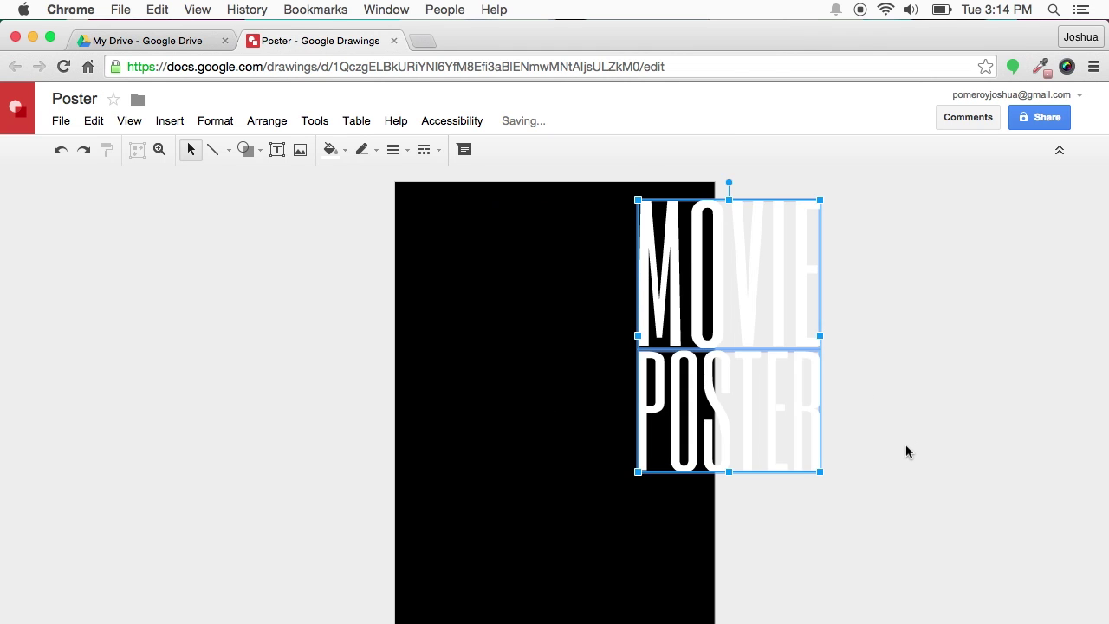
key("super+z")
left_click(777, 475)
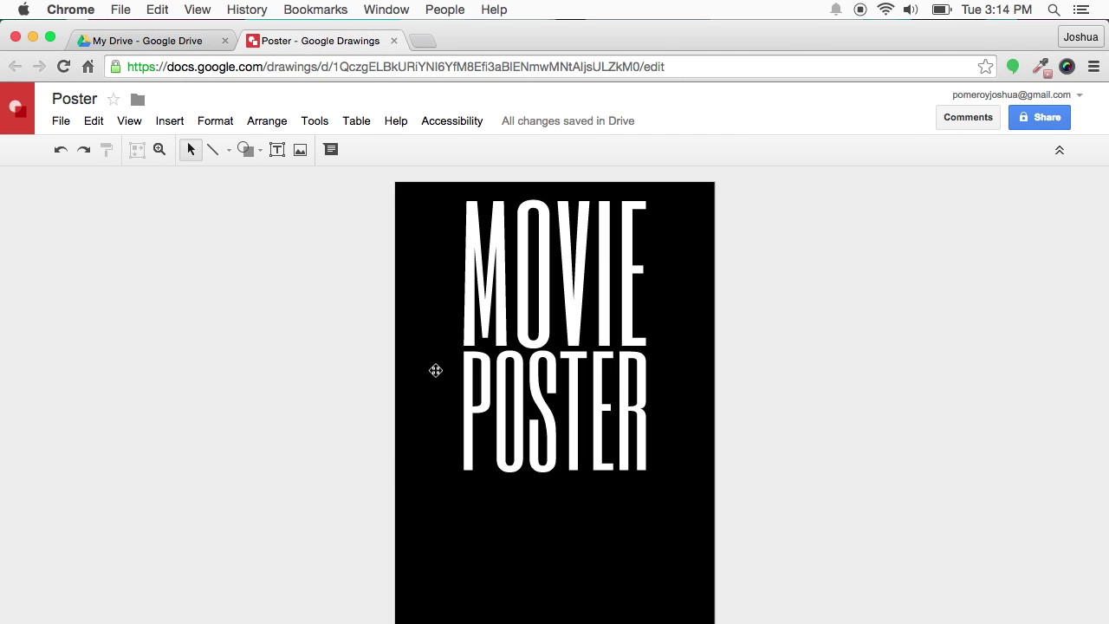
Draw a circle with the oval shape just below the MOVIE POSTER title.
left_click(257, 153)
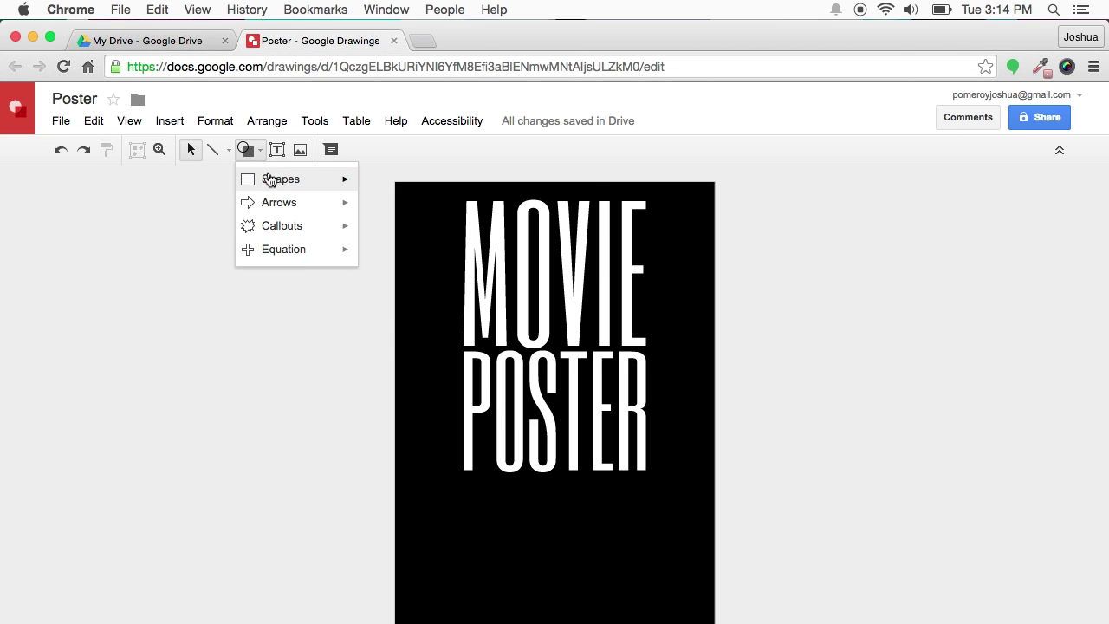
mouse_move(279, 188)
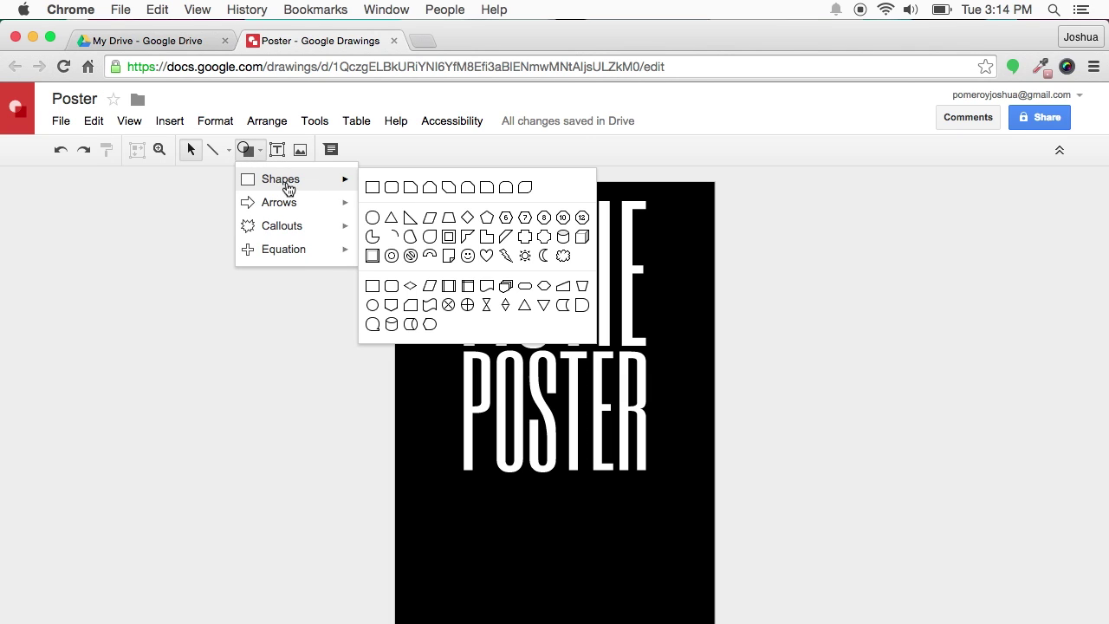
left_click(373, 220)
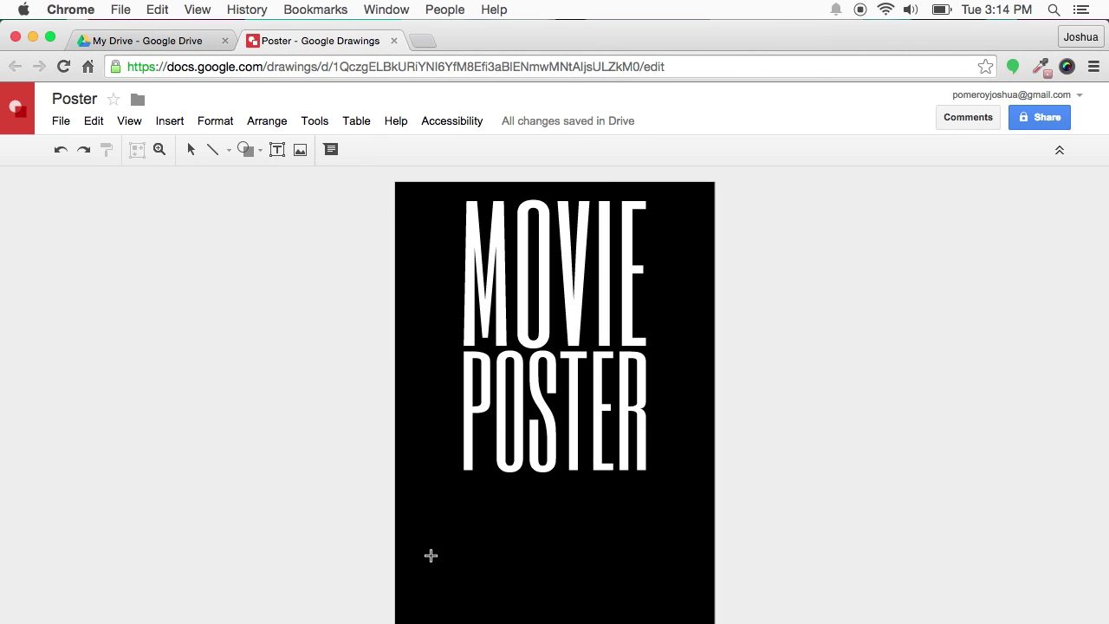
left_click_drag(523, 536, 697, 623)
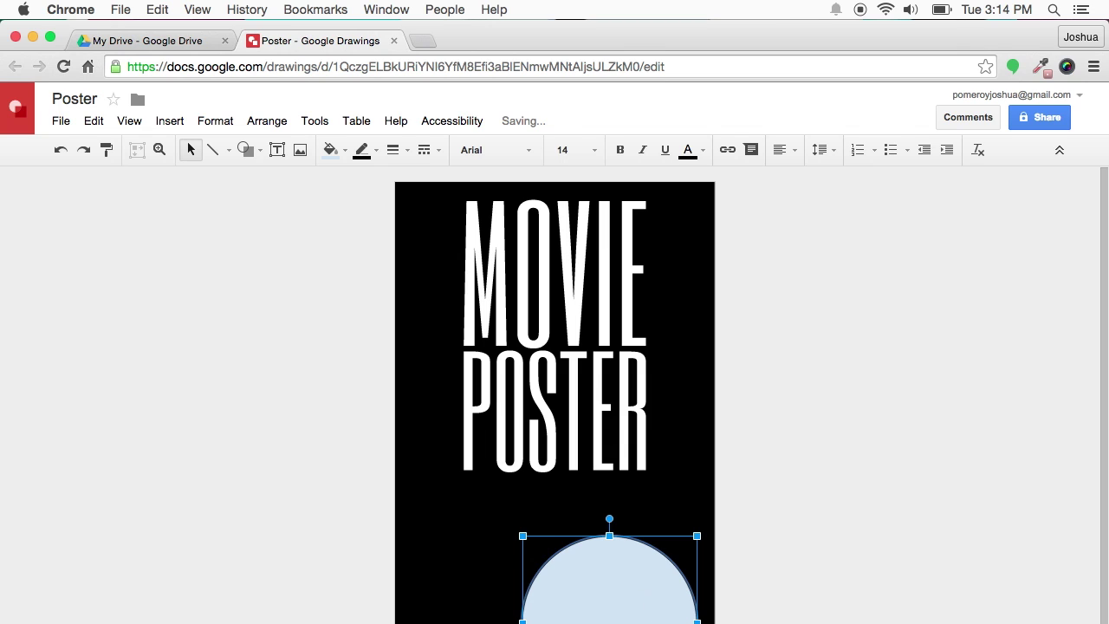
left_click_drag(617, 598, 629, 482)
left_click(366, 154)
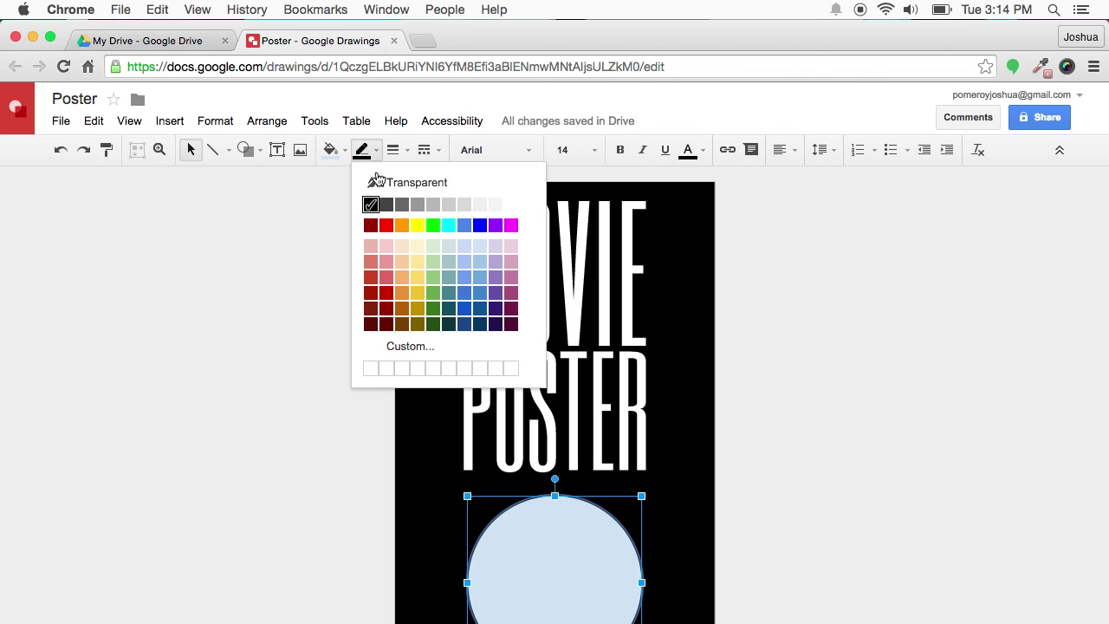
Give the circle a transparent outline and white fill, then move it under the title.
left_click(367, 154)
left_click(367, 154)
left_click(386, 184)
left_click(338, 152)
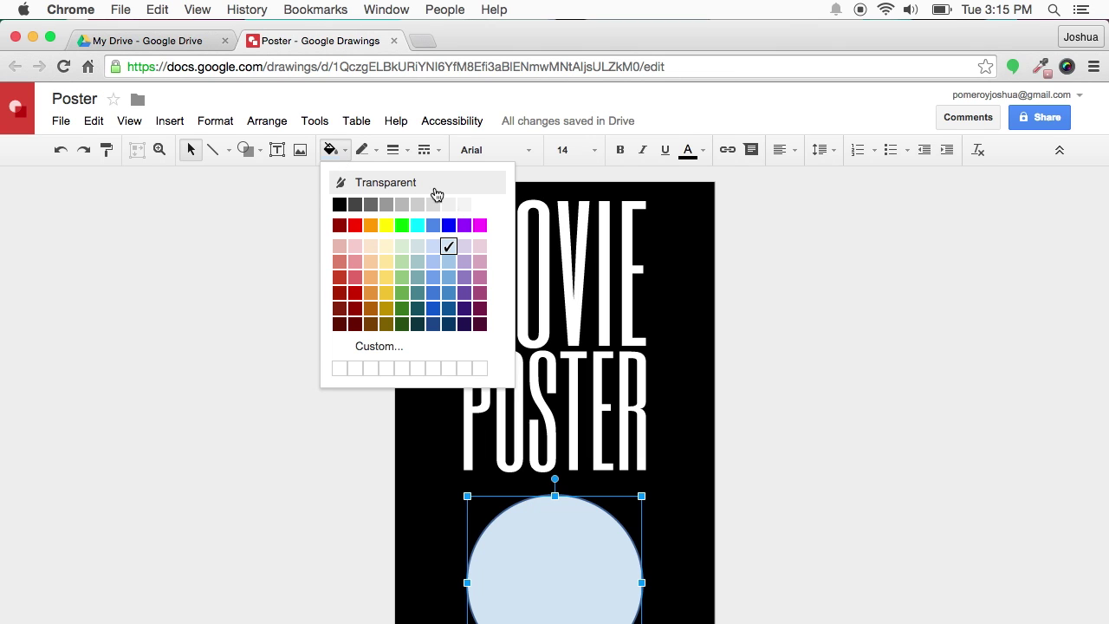
left_click(478, 205)
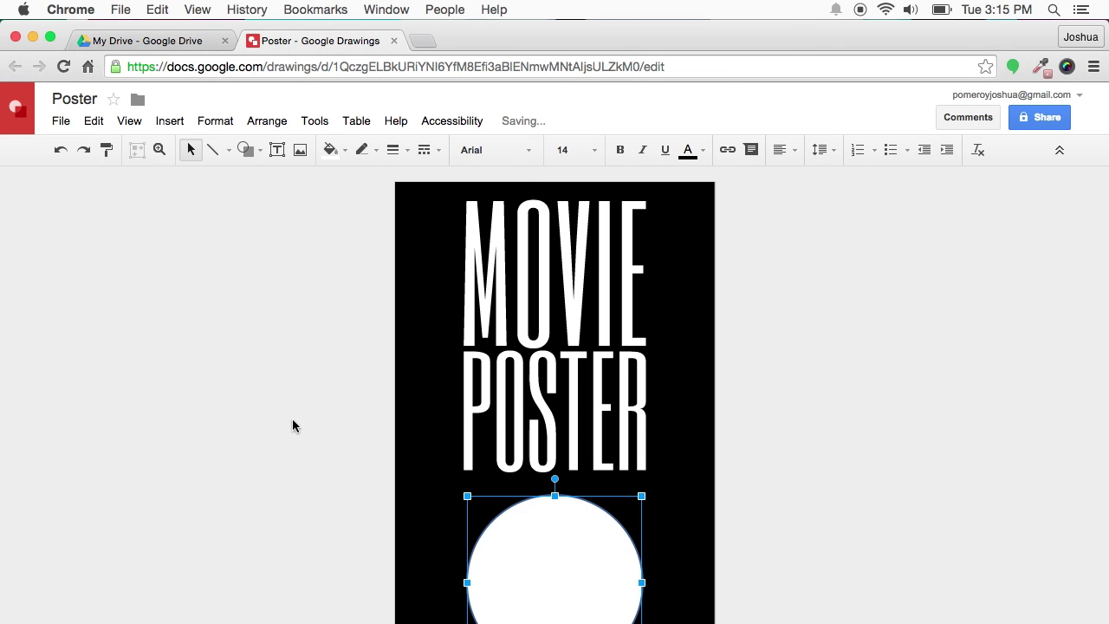
left_click_drag(582, 587, 579, 531)
left_click(599, 310)
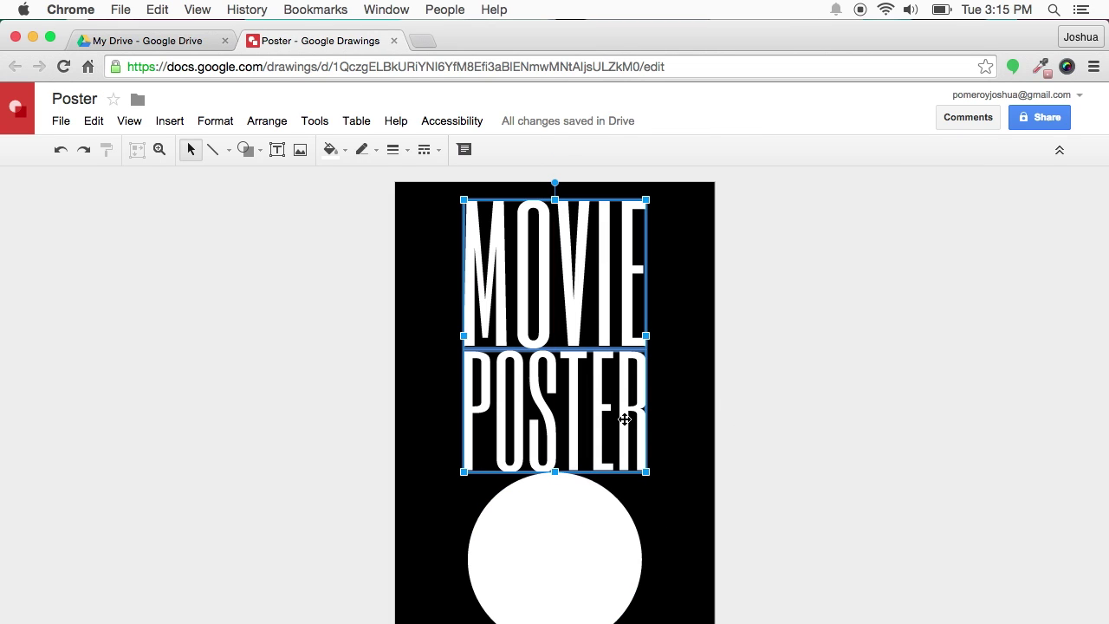
Zoom in to position the white circle directly beneath POSTER, then zoom back out.
left_click(788, 417)
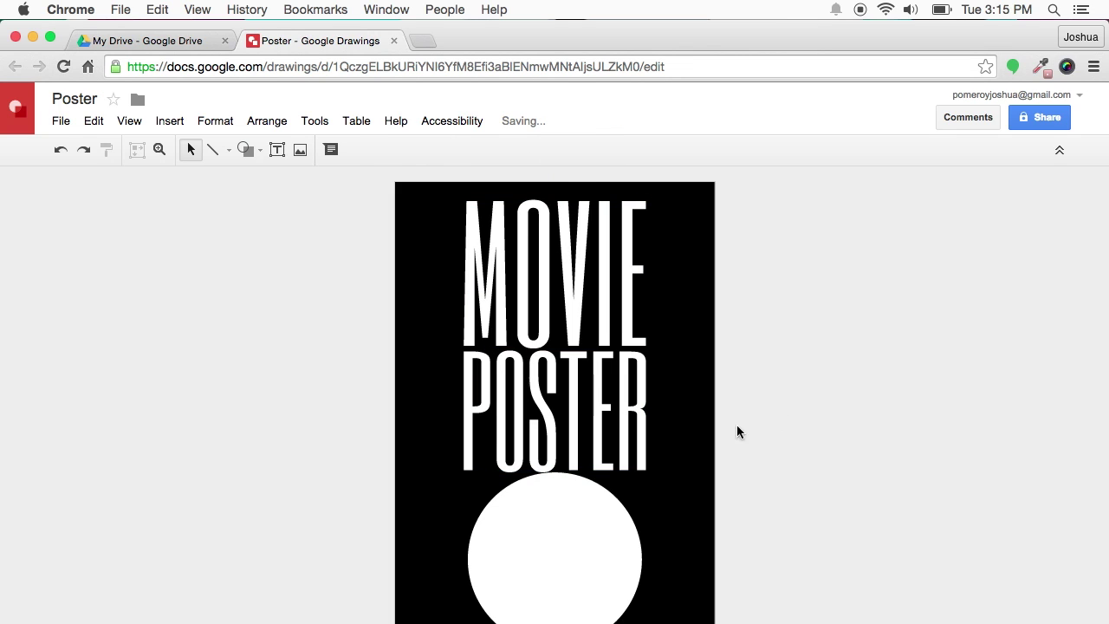
left_click_drag(608, 520, 607, 526)
left_click(821, 502)
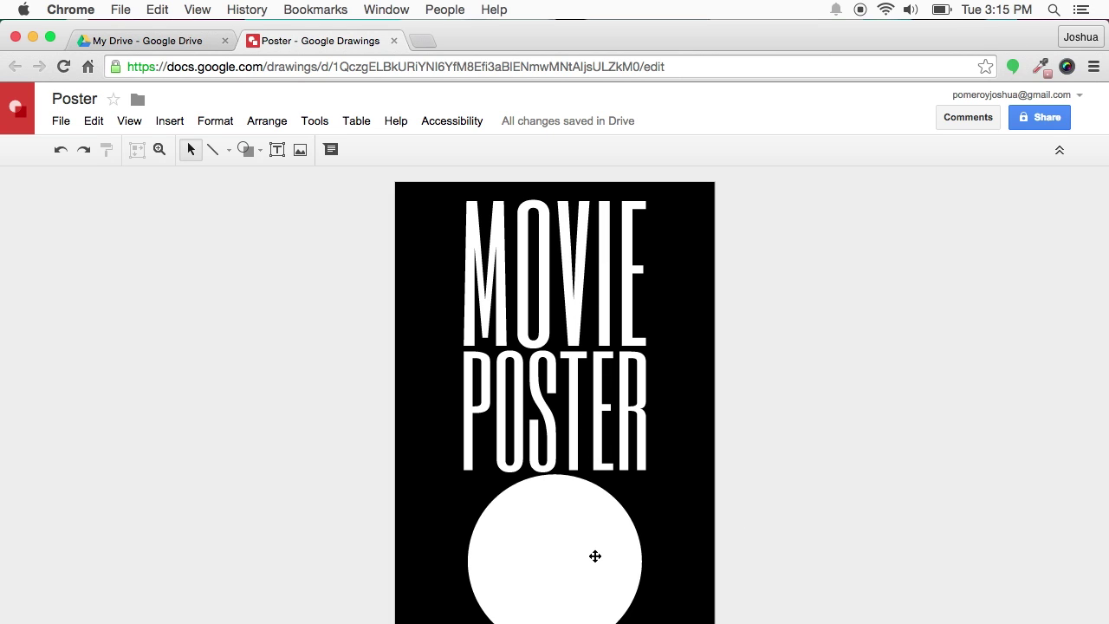
left_click_drag(596, 557, 596, 556)
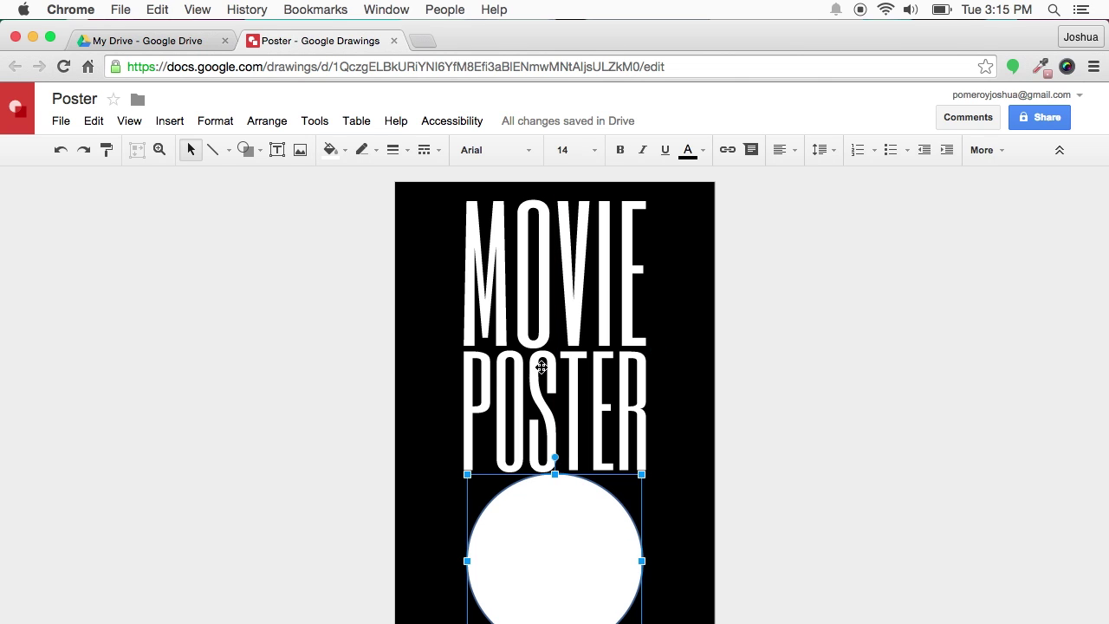
key("super+alt+plus")
scroll(541, 367, "down", 3)
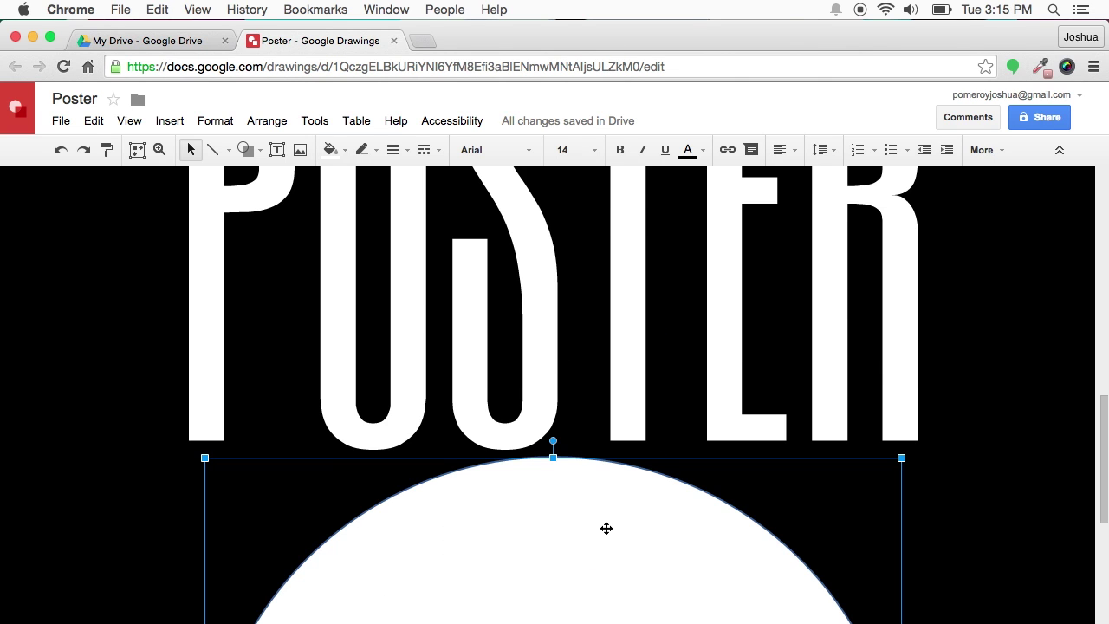
left_click_drag(606, 528, 606, 528)
key("super+alt+minus")
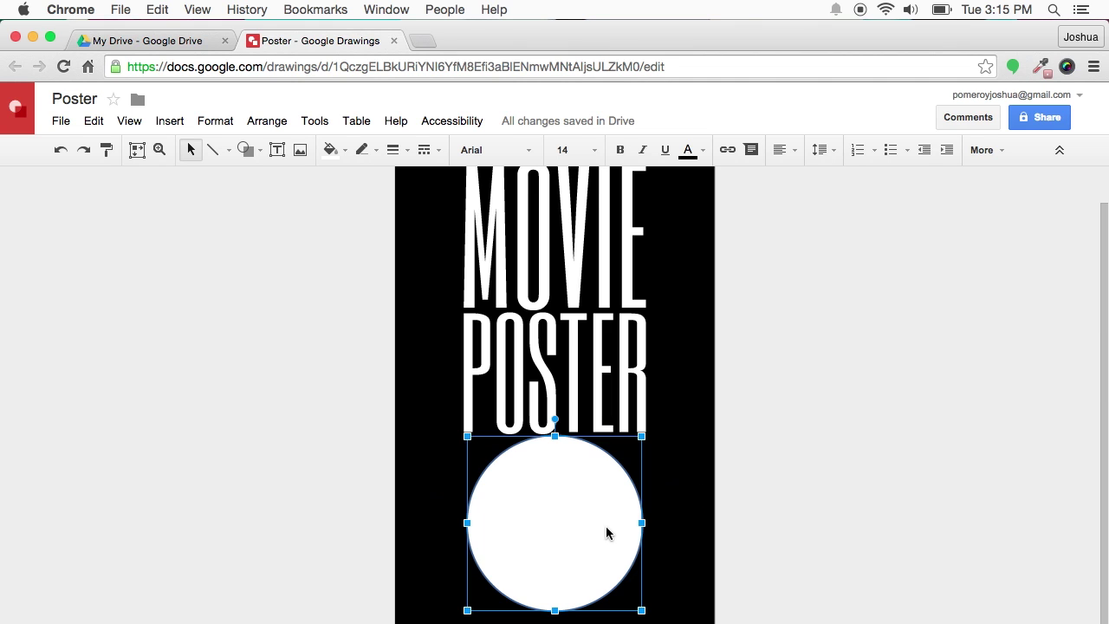
left_click(796, 499)
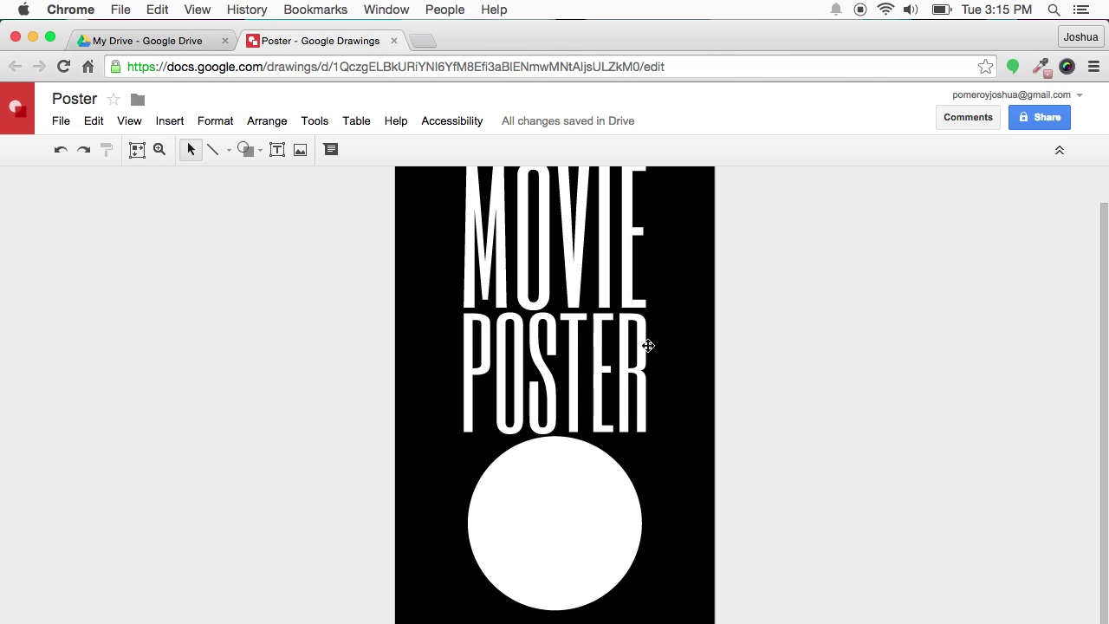
scroll(648, 347, "up", 1)
Enlarge the white circle slightly and re-centre it under POSTER.
left_click(567, 603)
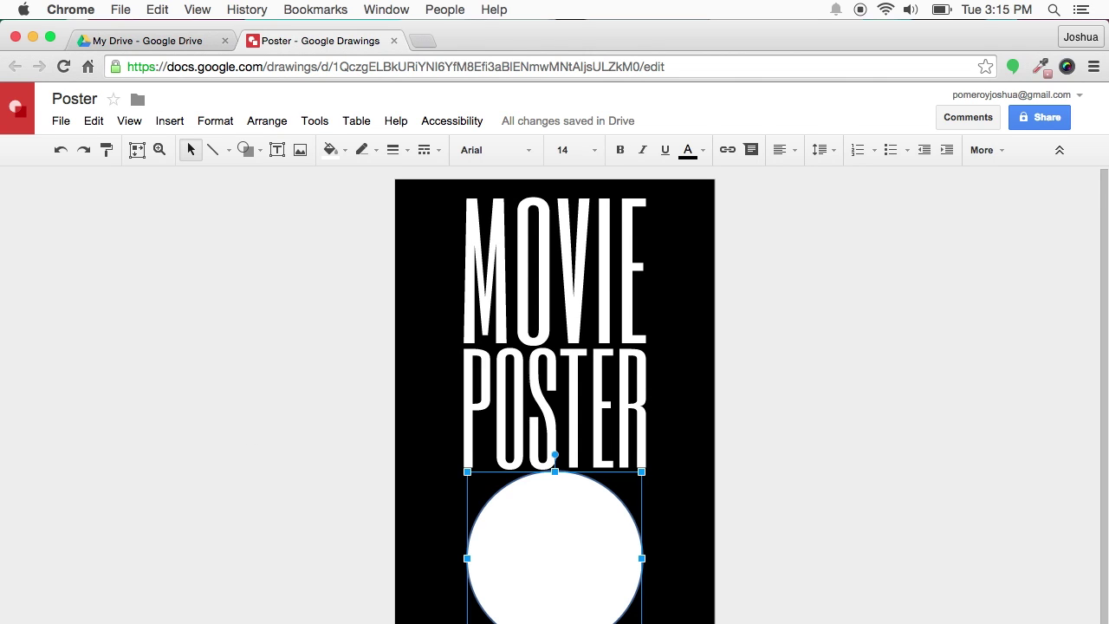
left_click_drag(567, 603, 571, 606)
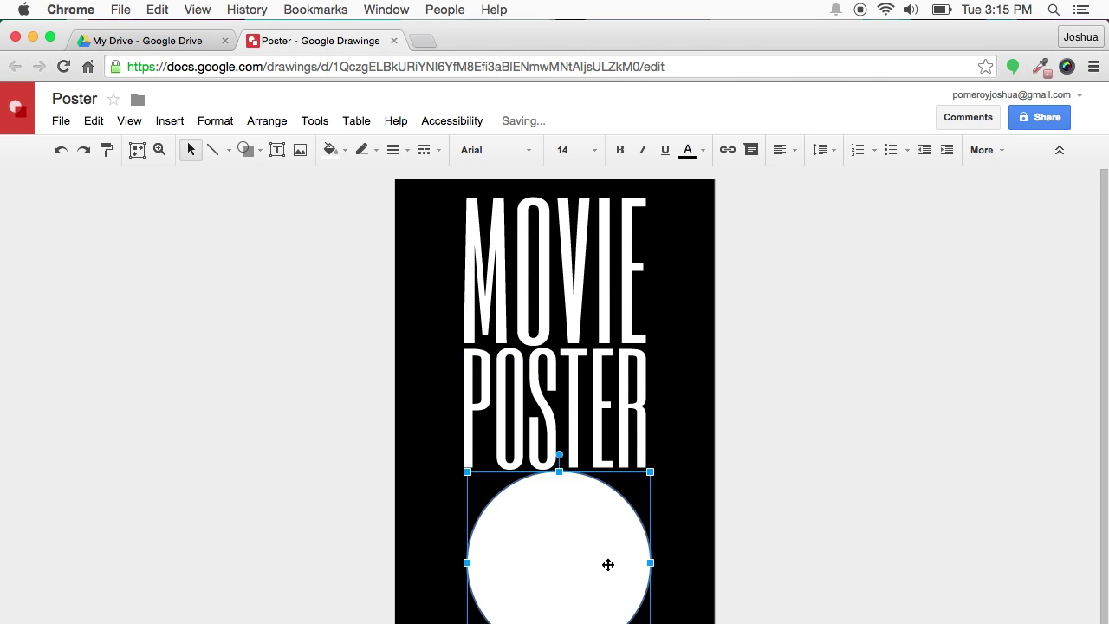
left_click_drag(607, 567, 598, 567)
left_click(812, 532)
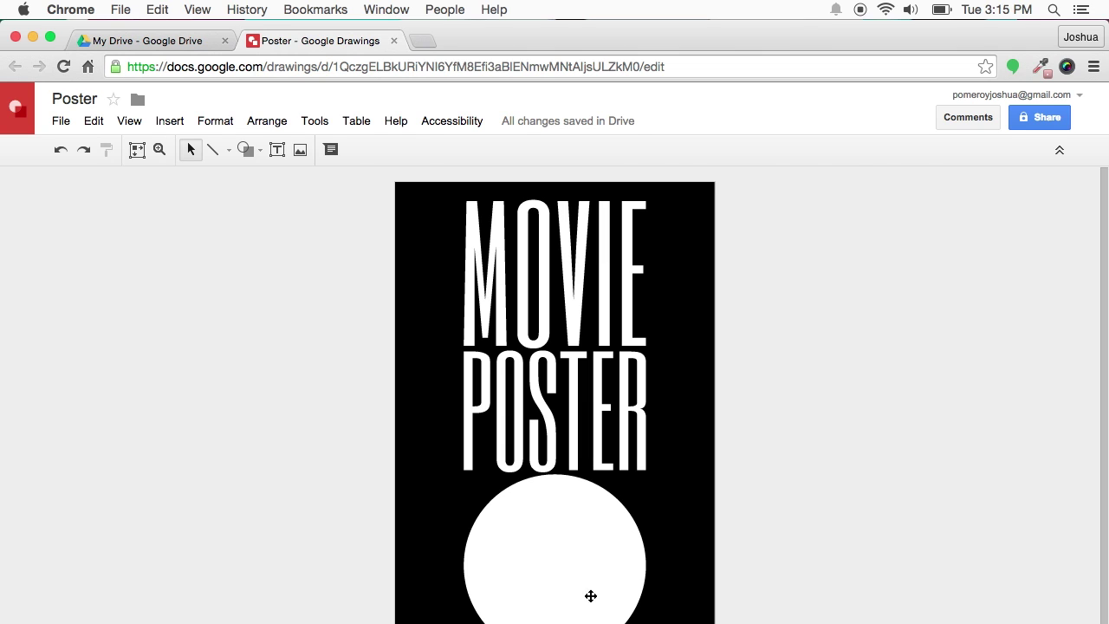
left_click(571, 572)
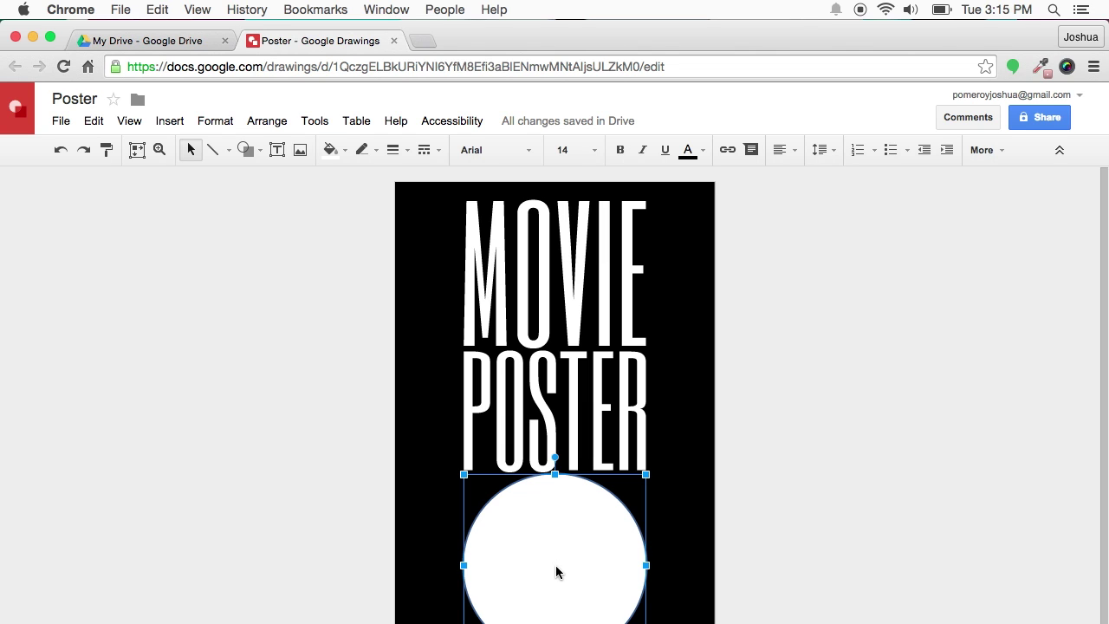
left_click(260, 152)
Draw a ring shape with transparent outline and black fill, centred on the white circle.
mouse_move(269, 188)
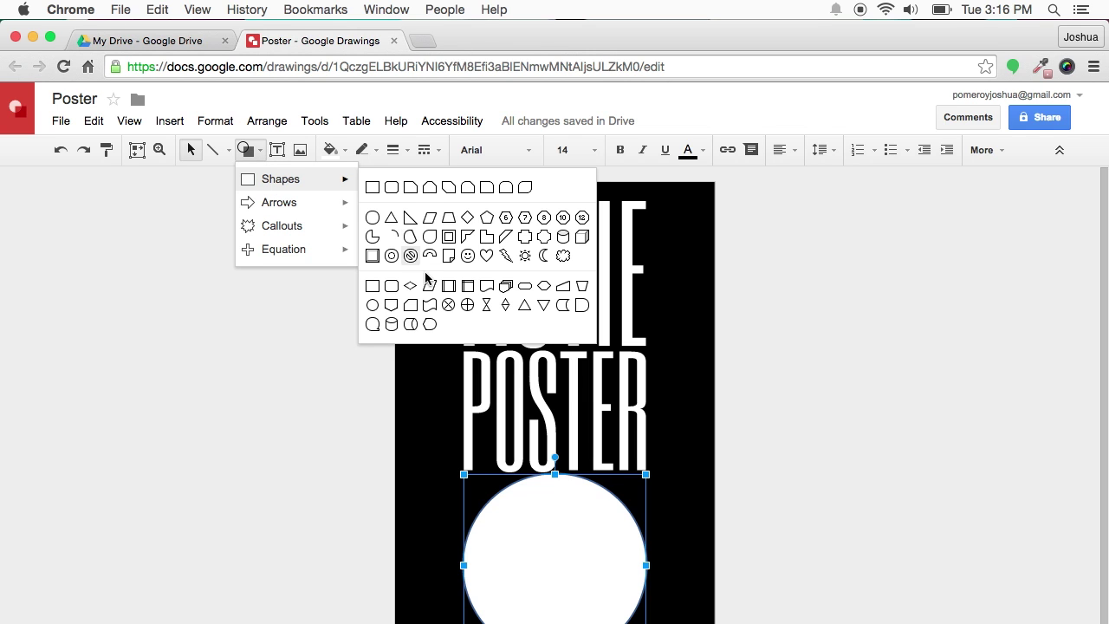
left_click(392, 256)
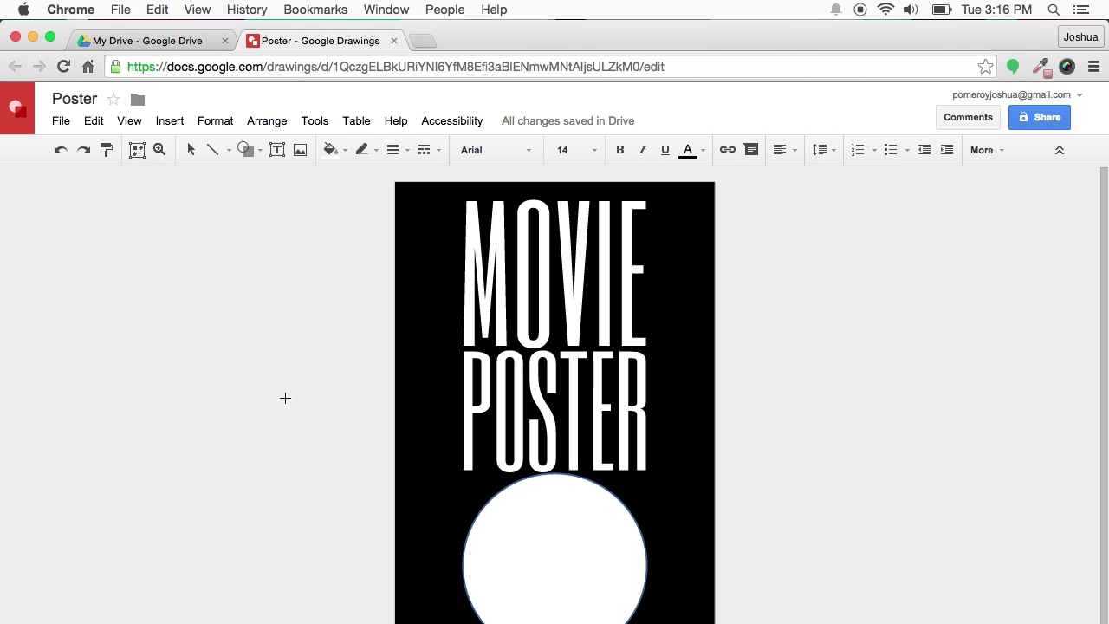
left_click_drag(286, 397, 425, 536)
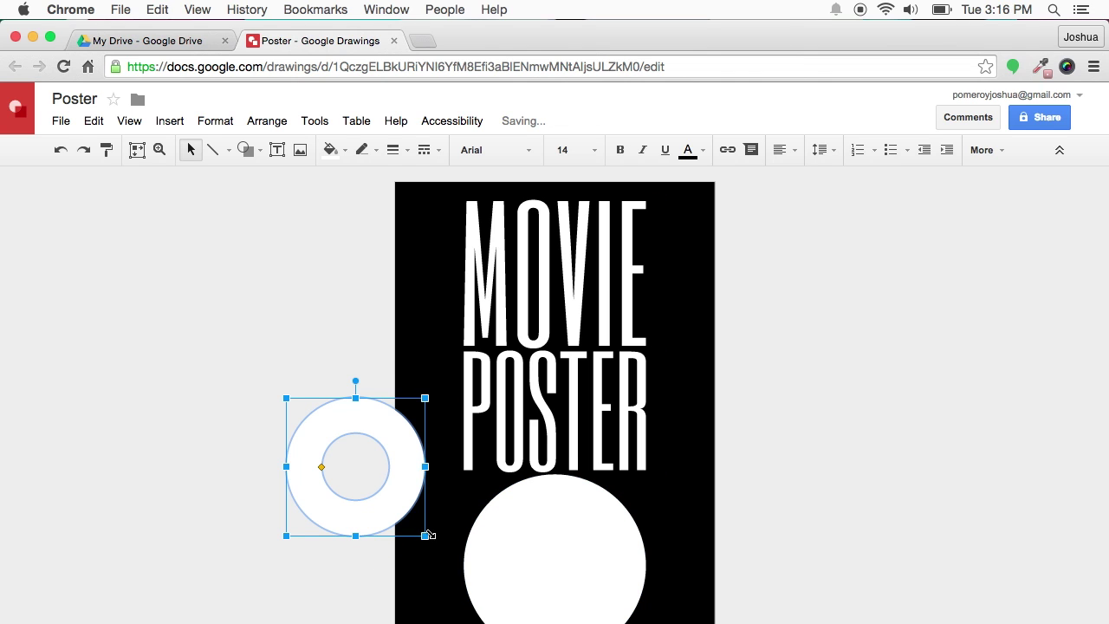
left_click(364, 150)
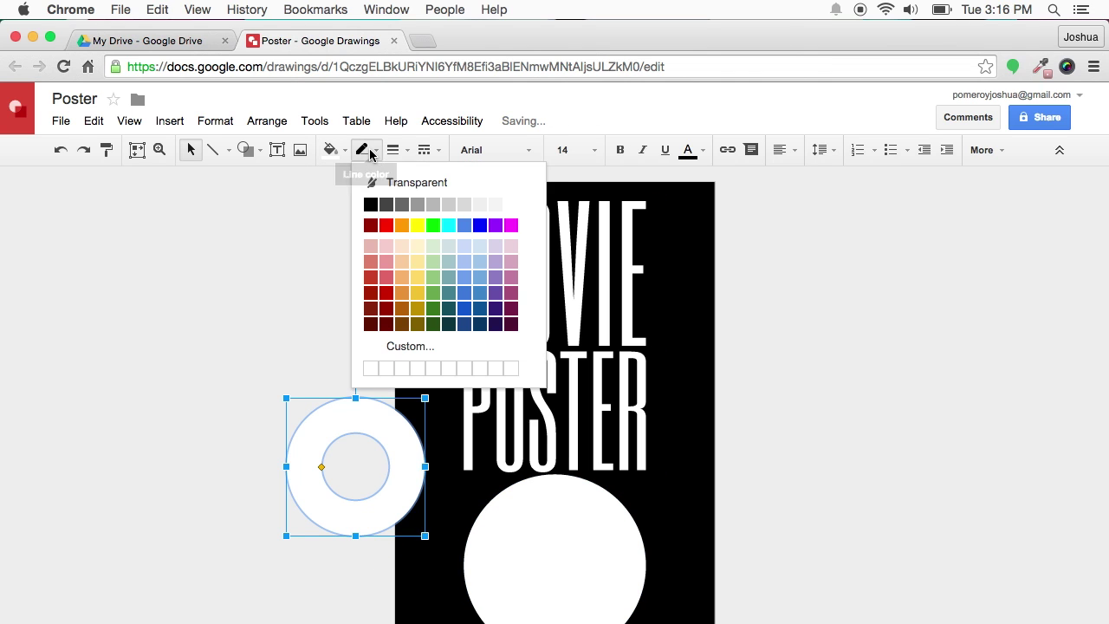
left_click(374, 181)
left_click(340, 153)
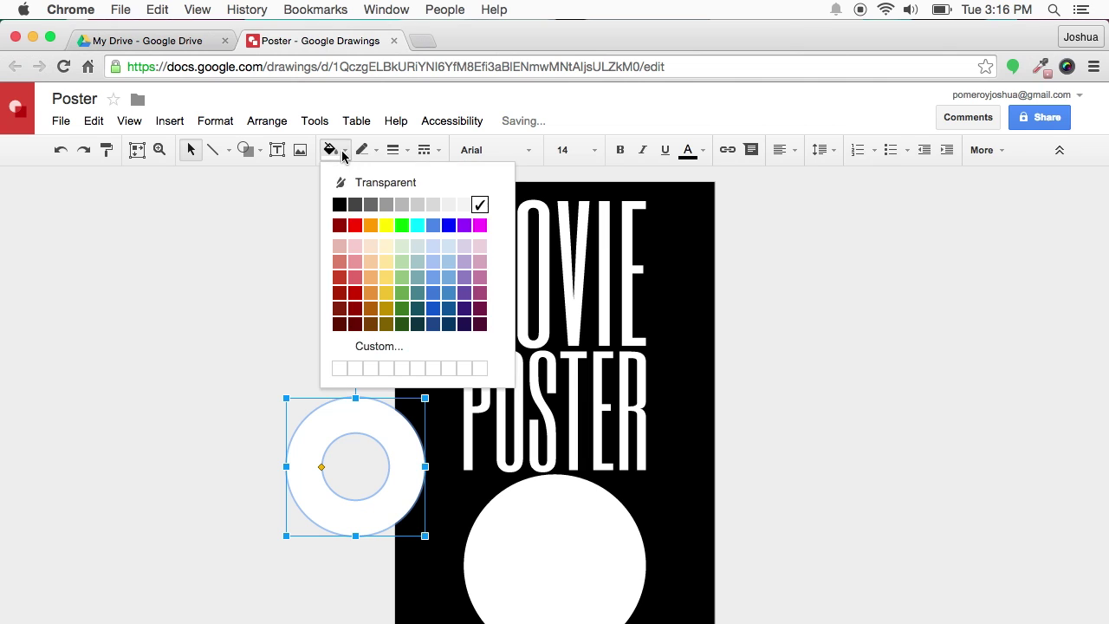
left_click(340, 204)
left_click_drag(355, 421, 555, 520)
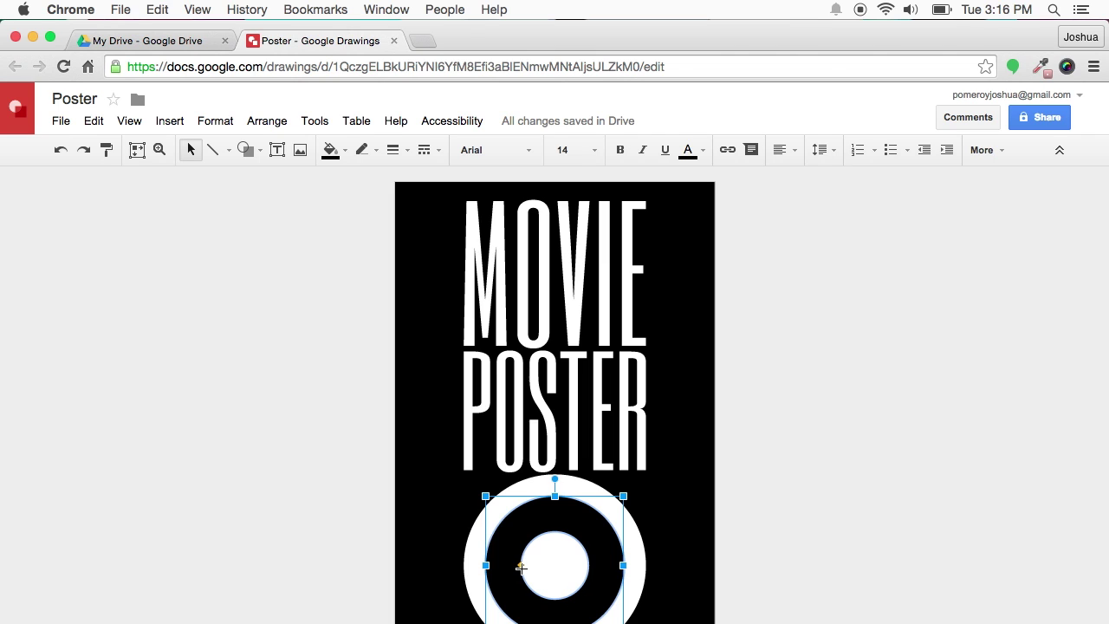
Adjust the ring's hole into a thin black band and enlarge the ring around the circle.
left_click_drag(523, 565, 498, 566)
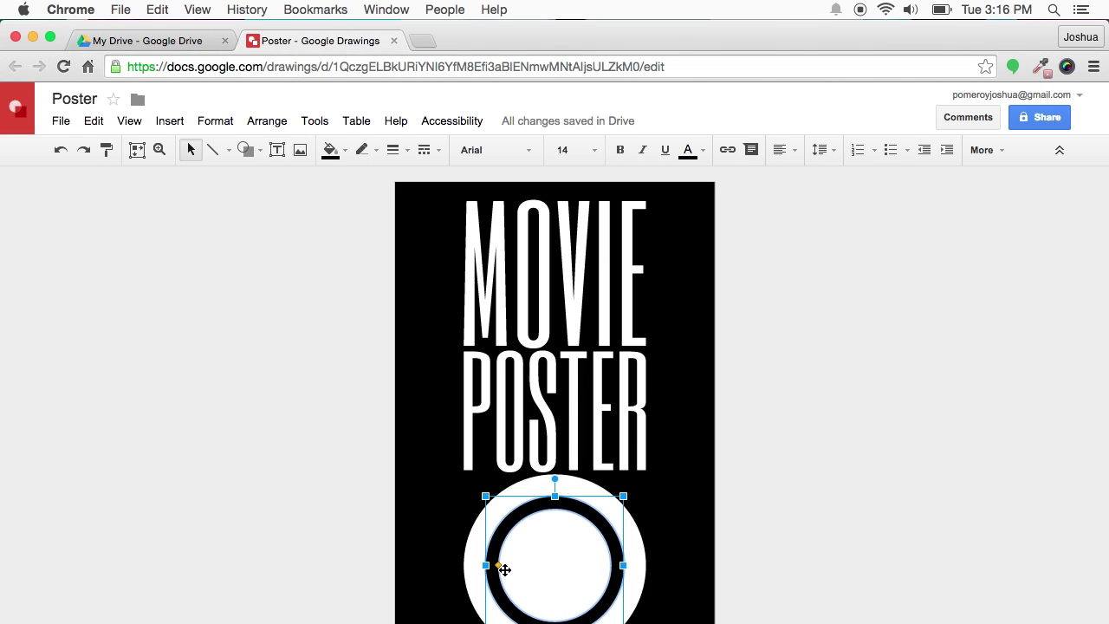
mouse_move(498, 566)
left_mouse_down()
mouse_move(568, 560)
mouse_move(490, 568)
left_mouse_up()
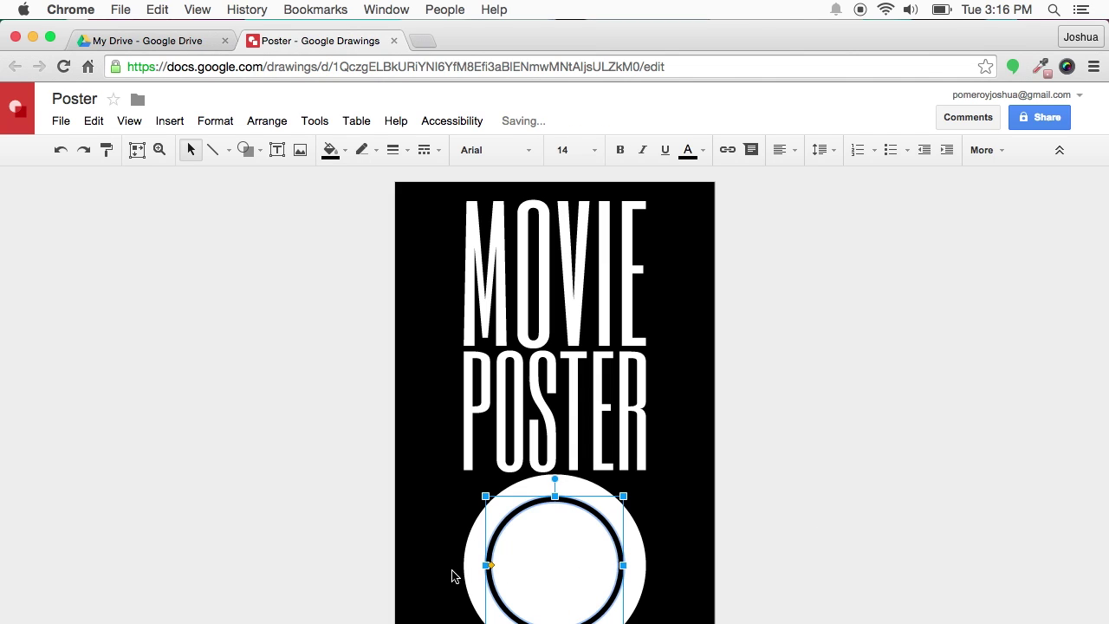
left_click_drag(489, 565, 512, 565)
left_click(804, 517)
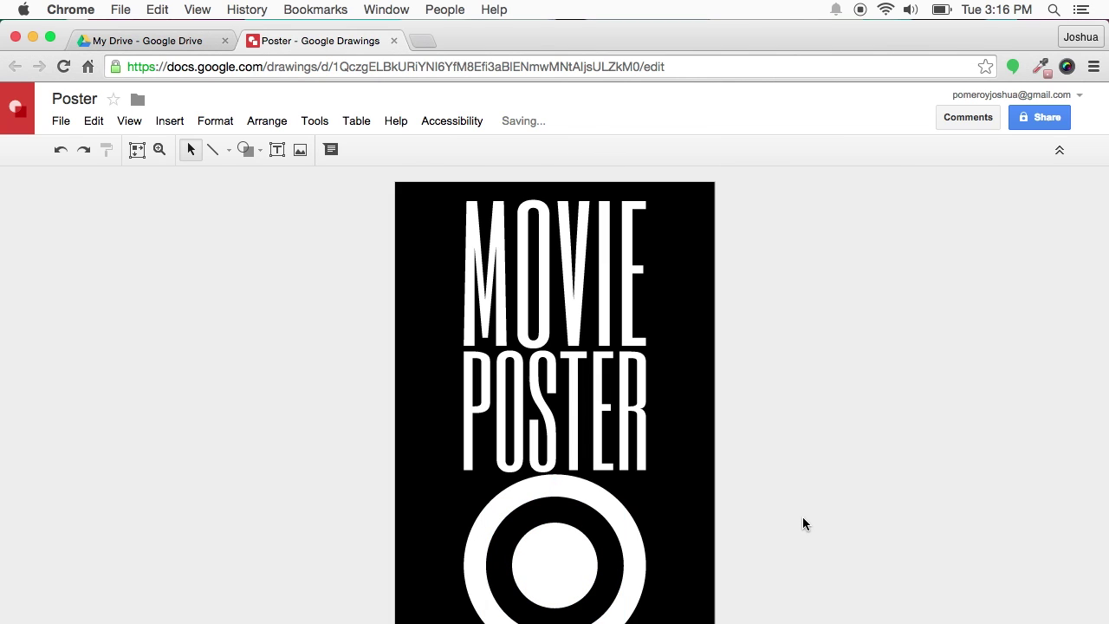
left_click(554, 574)
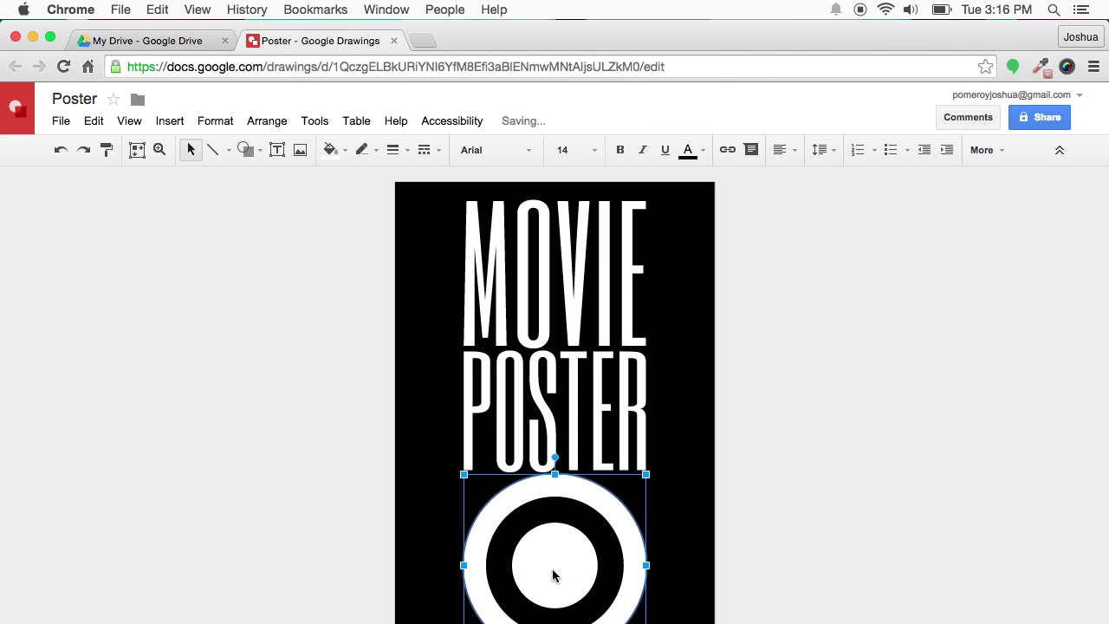
left_click(509, 564)
left_click_drag(513, 565, 538, 565)
left_click(834, 532)
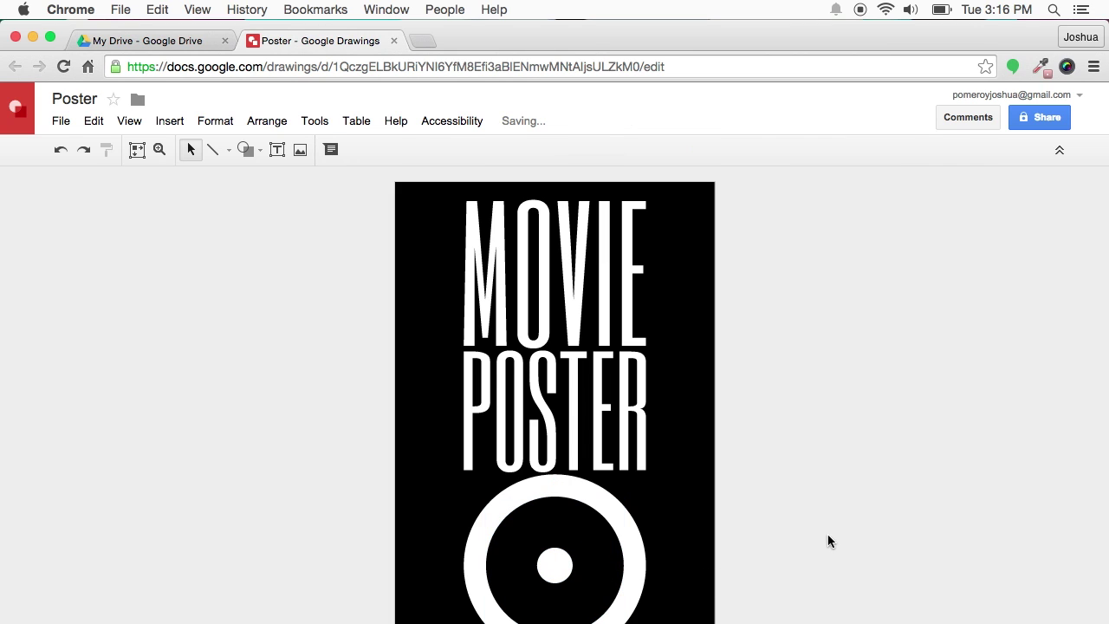
left_click(564, 567)
left_click(526, 574)
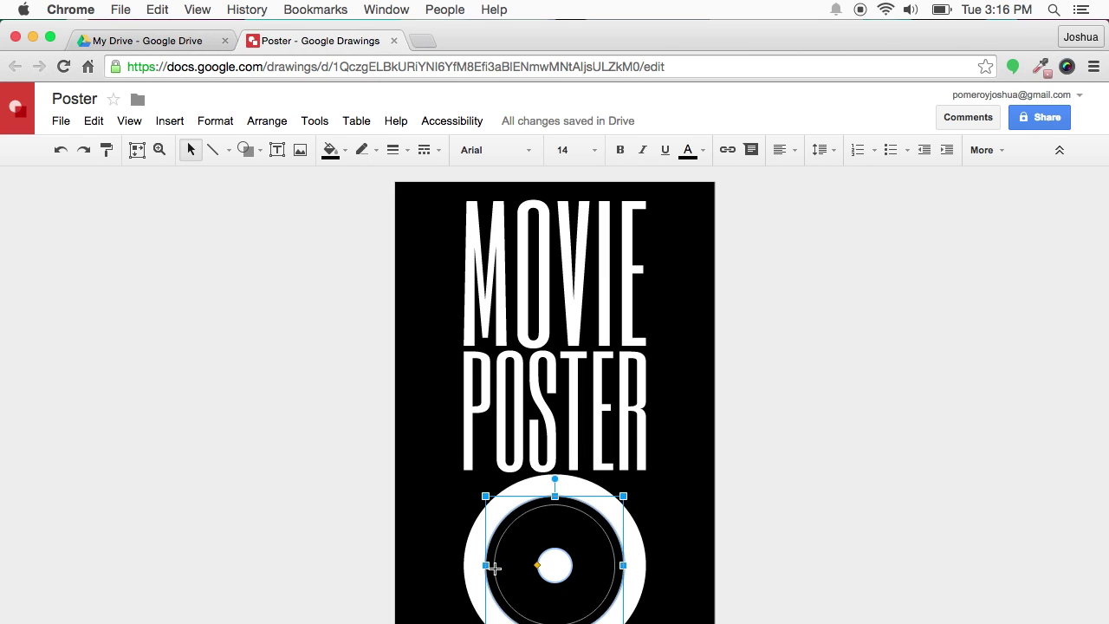
left_click_drag(500, 568, 492, 567)
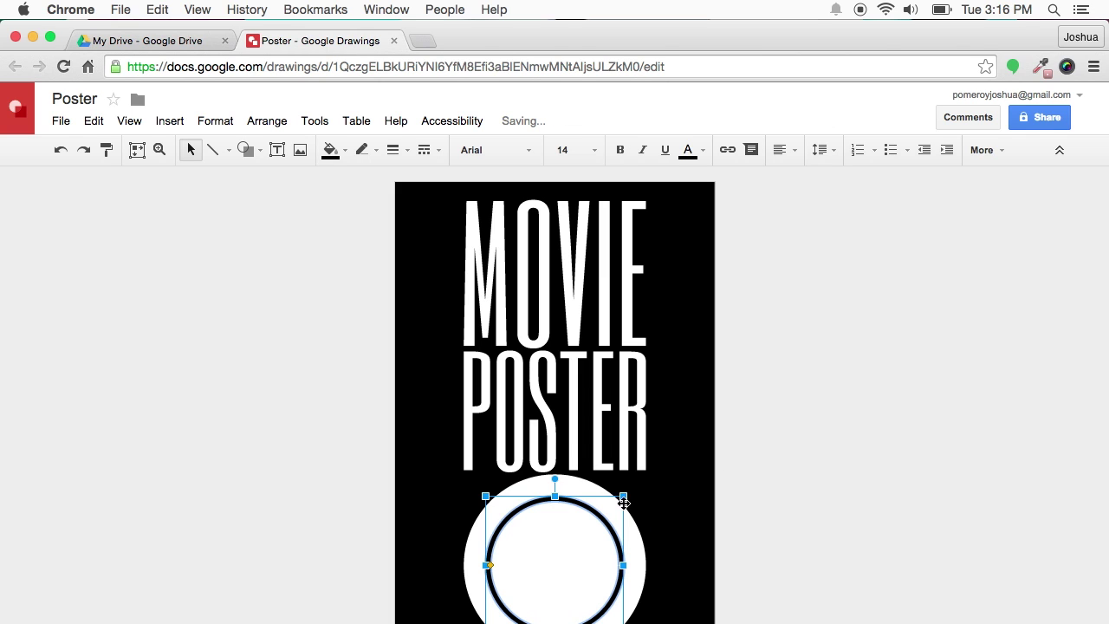
left_click_drag(624, 497, 639, 481)
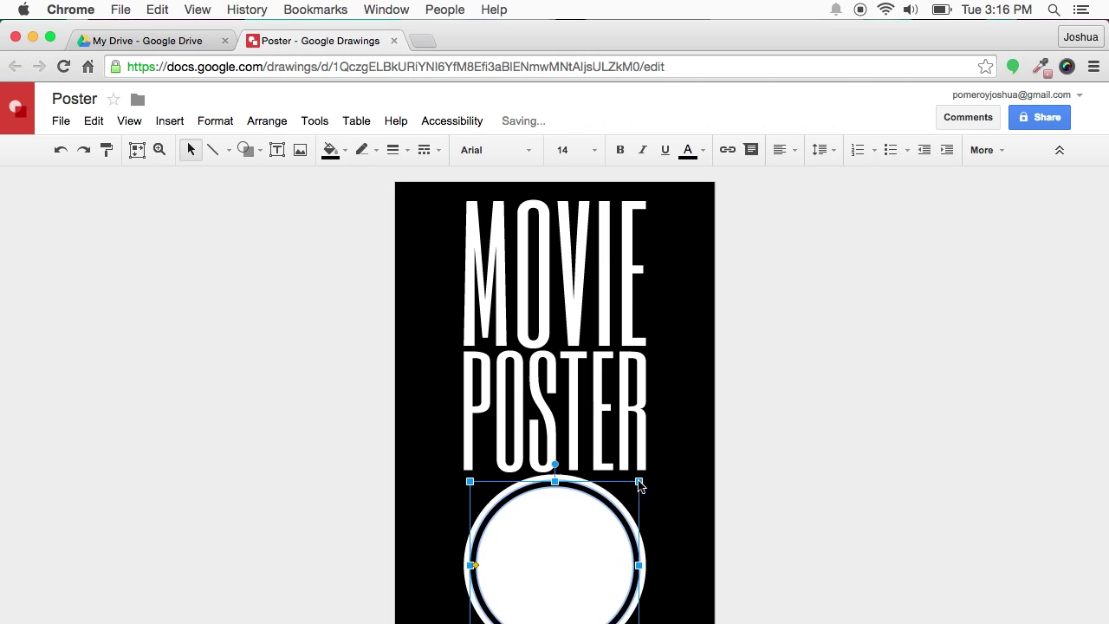
left_click(852, 507)
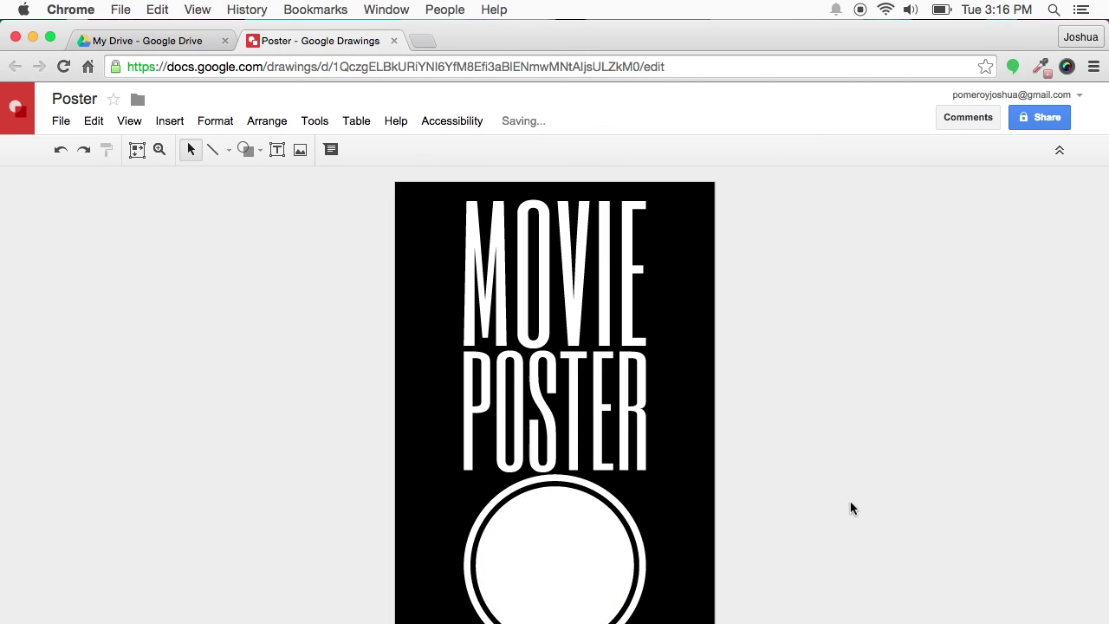
left_click(254, 148)
Draw a star from the Callouts shapes inside the white circle.
mouse_move(280, 190)
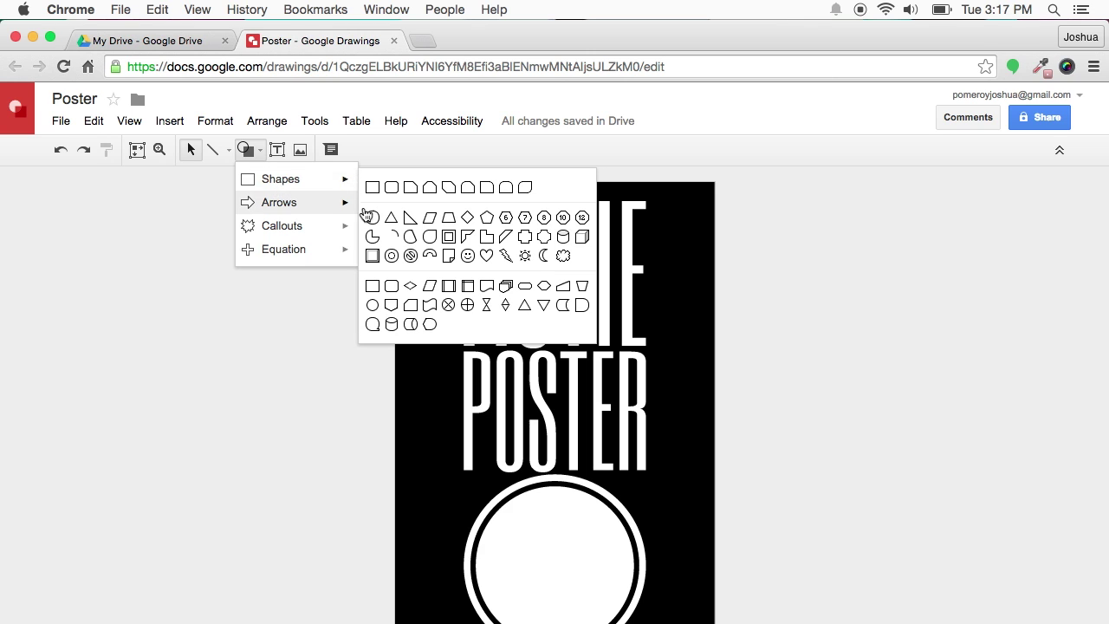
mouse_move(272, 211)
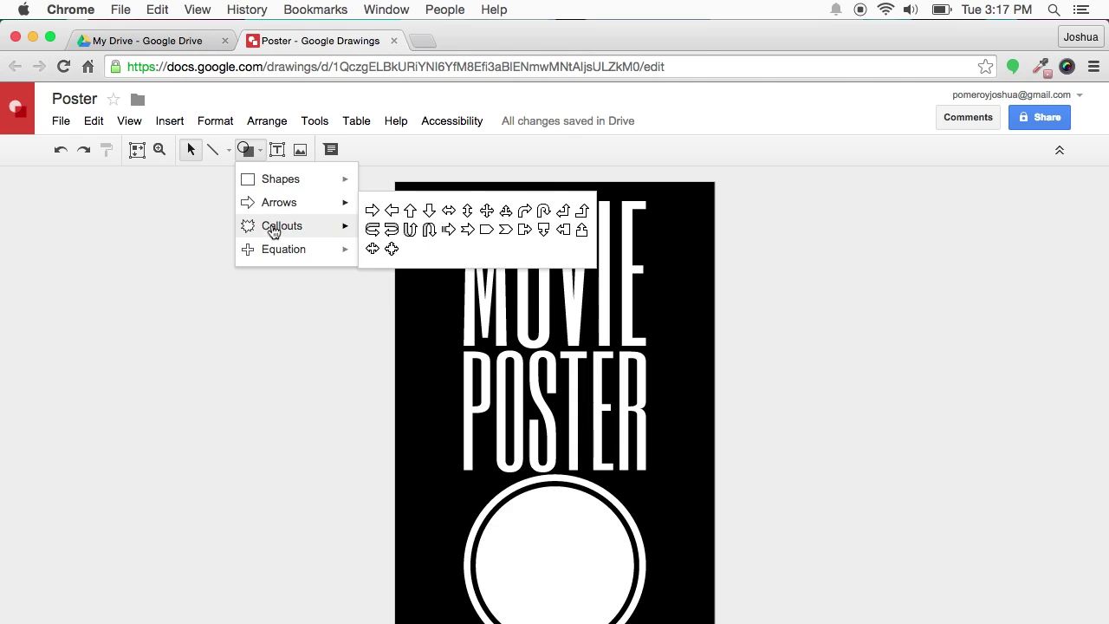
mouse_move(275, 234)
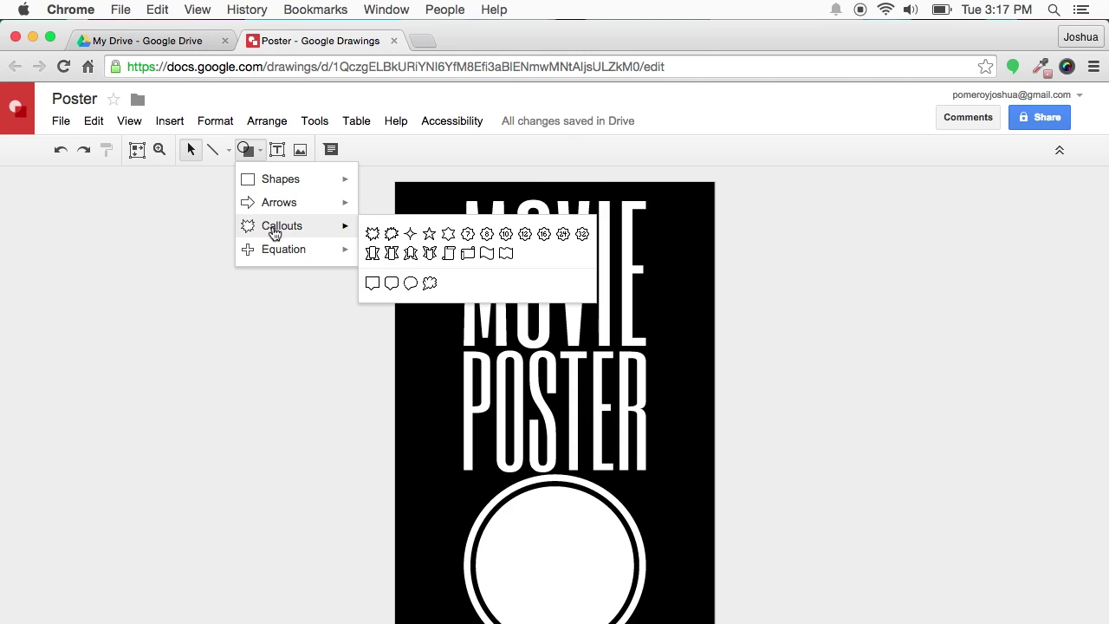
left_click(429, 234)
mouse_move(523, 526)
left_mouse_down()
mouse_move(589, 604)
mouse_move(604, 617)
mouse_move(589, 589)
mouse_move(609, 608)
left_mouse_up()
mouse_move(559, 561)
left_mouse_down()
mouse_move(566, 581)
mouse_move(554, 556)
left_mouse_up()
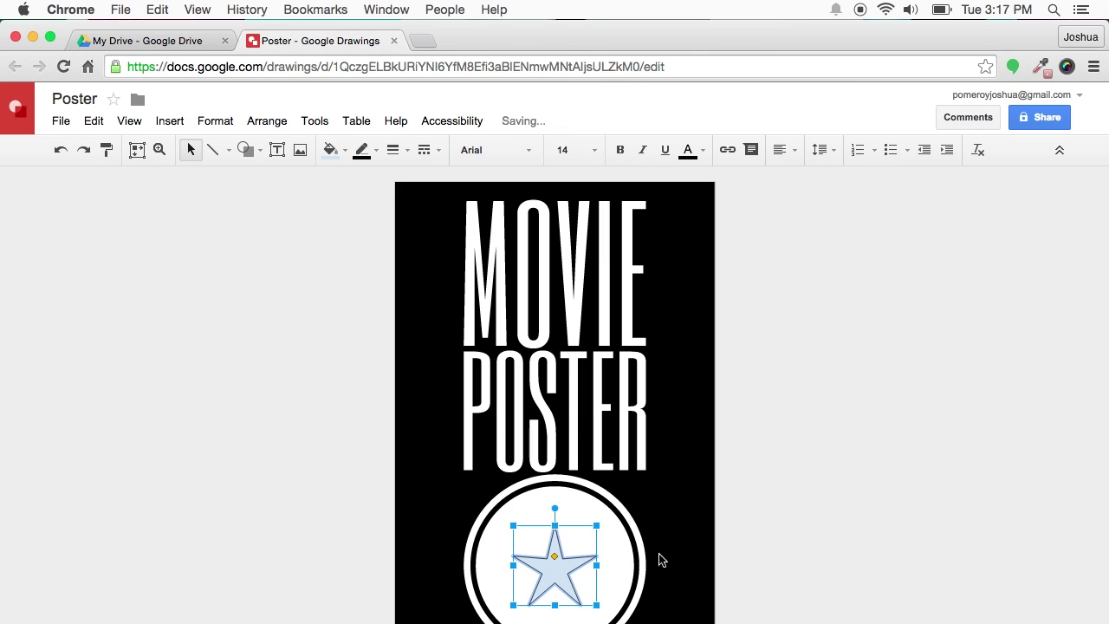
Give the star a transparent outline and a black fill.
left_click(361, 152)
left_click(378, 183)
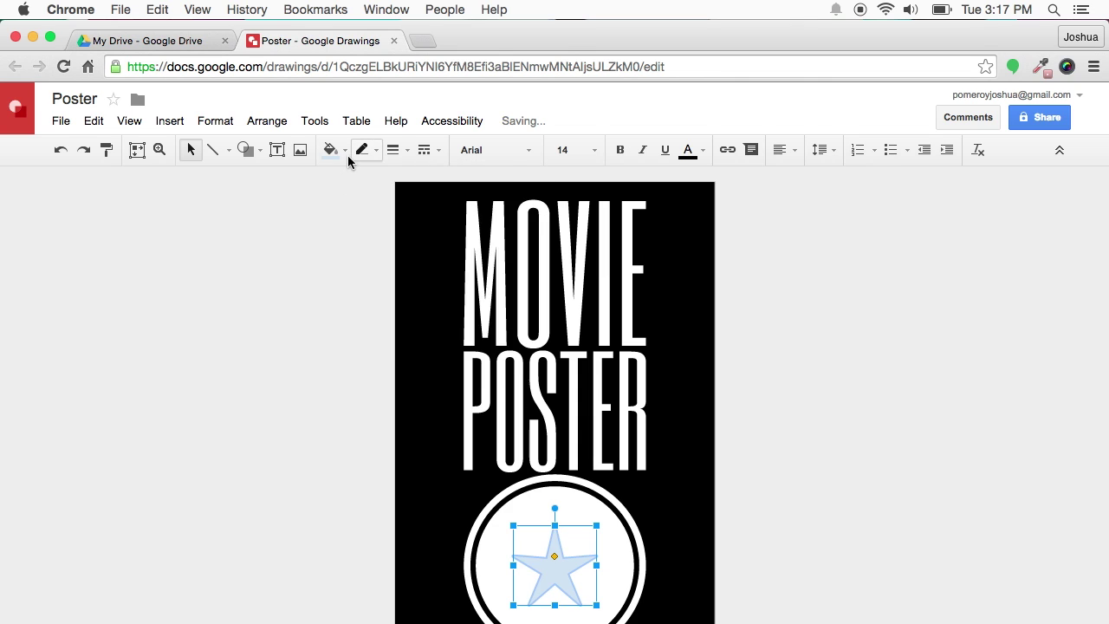
left_click(347, 156)
left_click(340, 204)
left_click(259, 383)
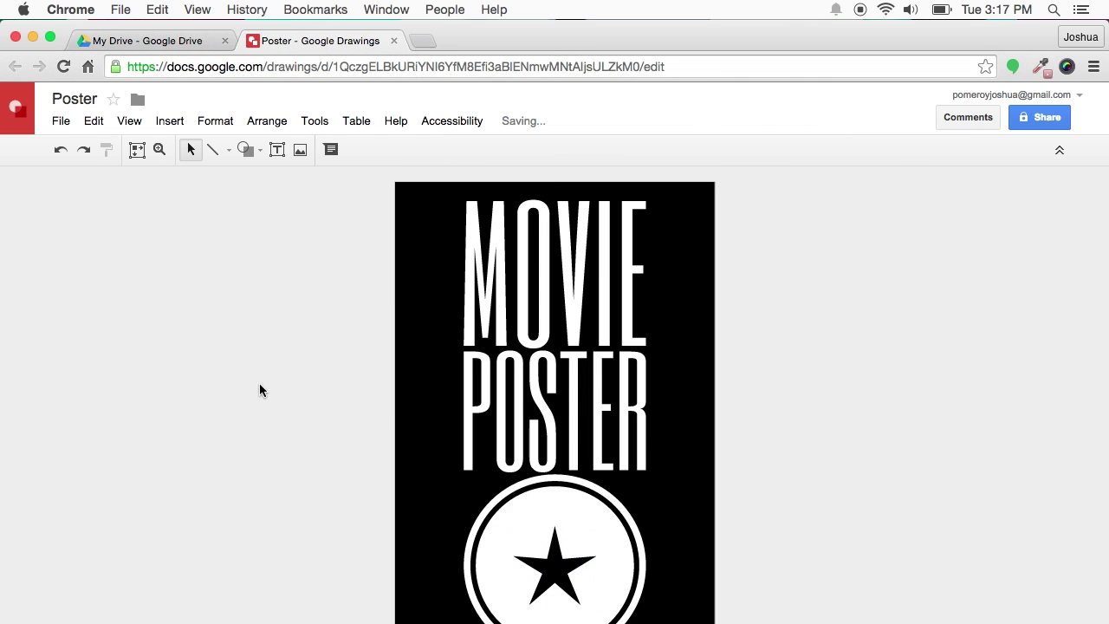
Resize the star and centre it within the white circle.
left_click(559, 580)
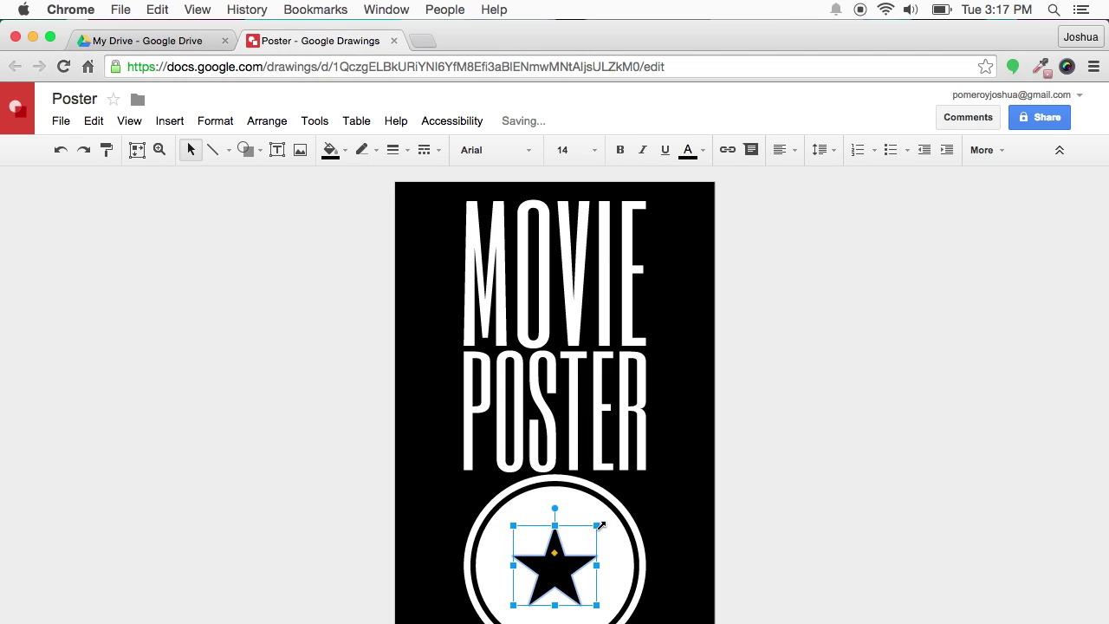
left_click_drag(596, 525, 622, 507)
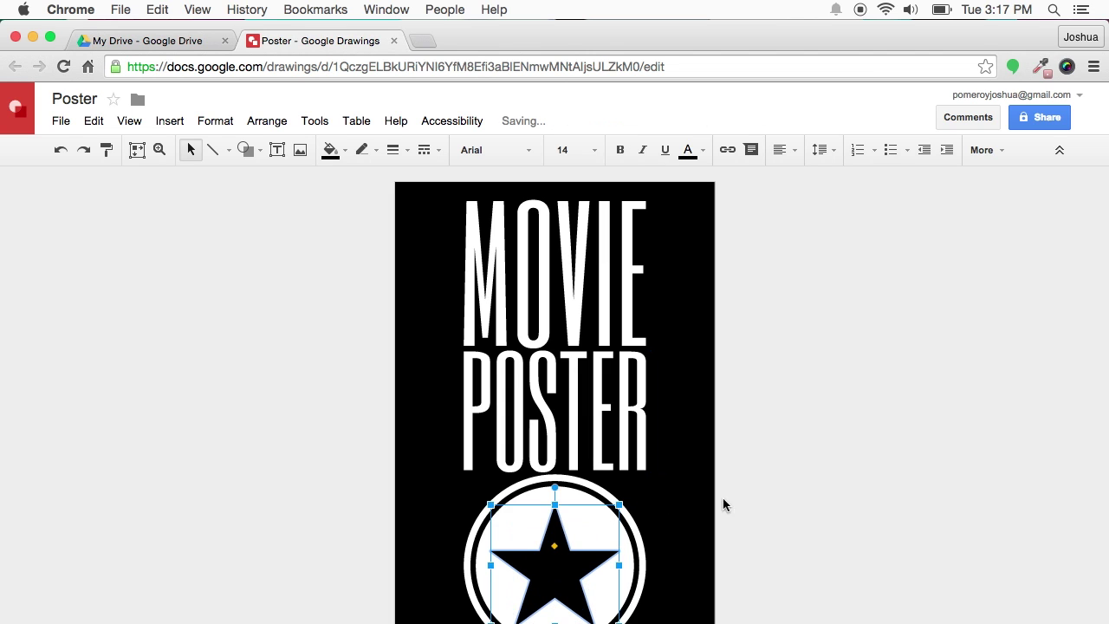
left_click(901, 520)
left_click_drag(569, 566, 570, 568)
left_click_drag(613, 620, 604, 612)
left_click(834, 552)
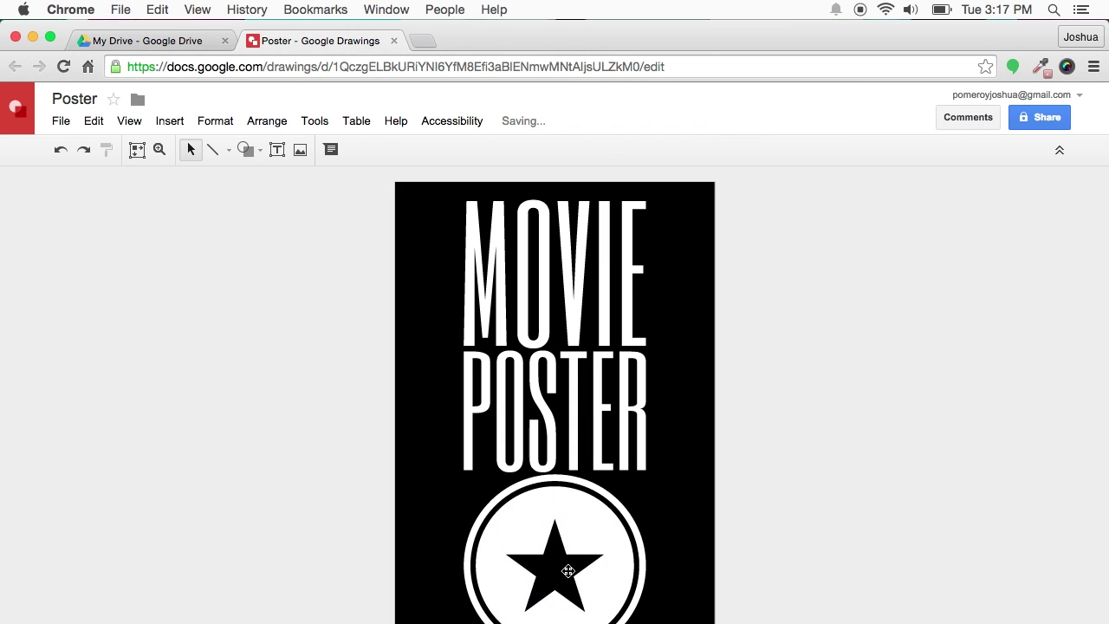
left_click(567, 572)
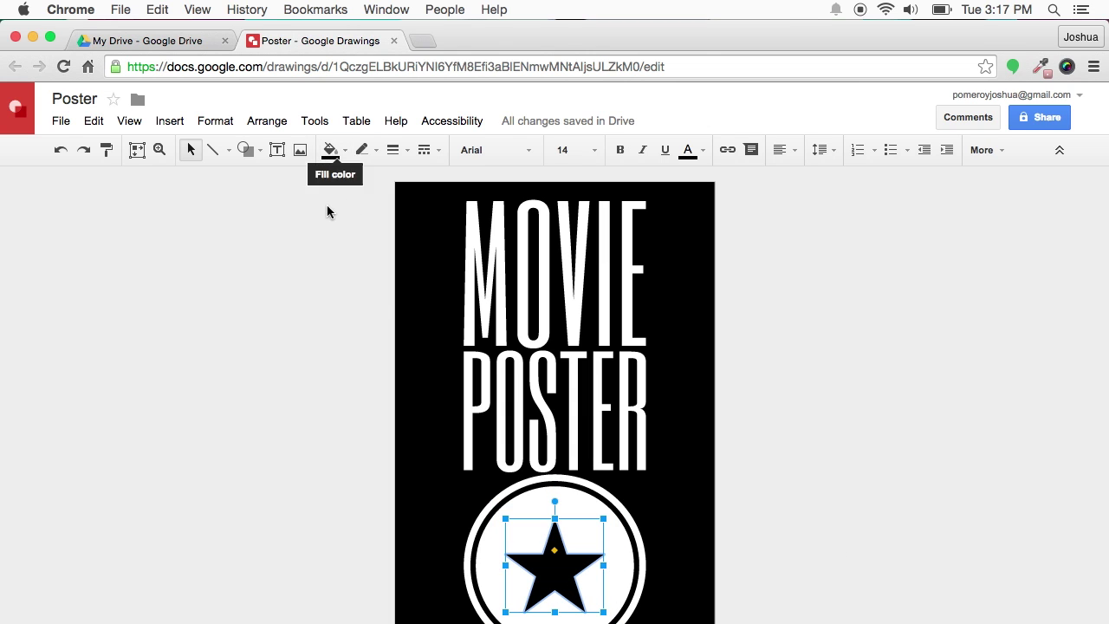
Change the star's fill colour to dark red.
left_click(333, 152)
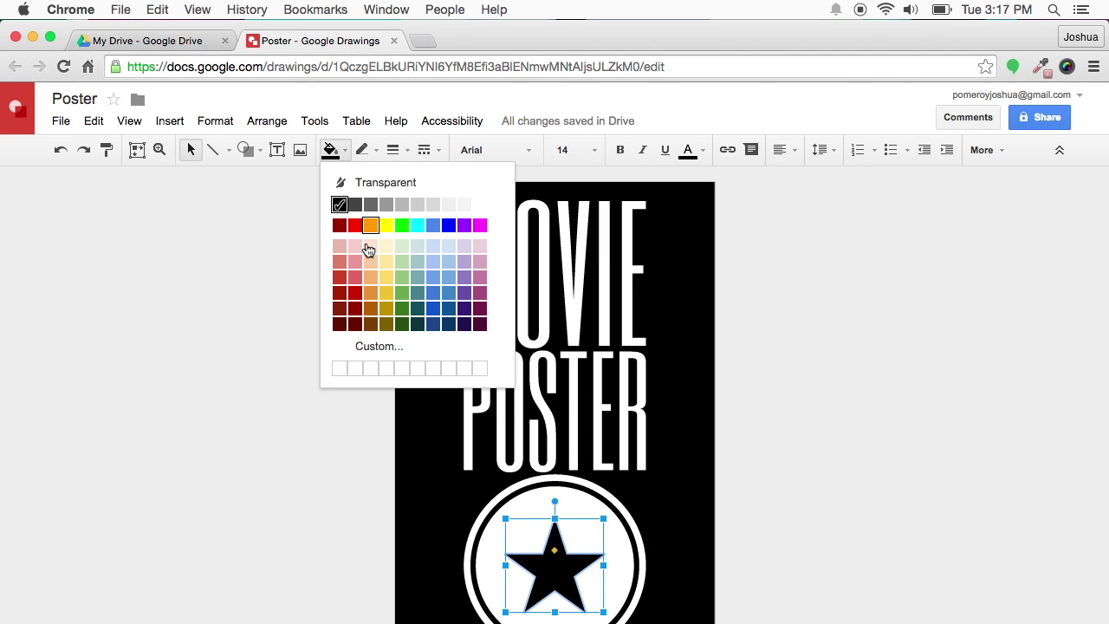
left_click(356, 294)
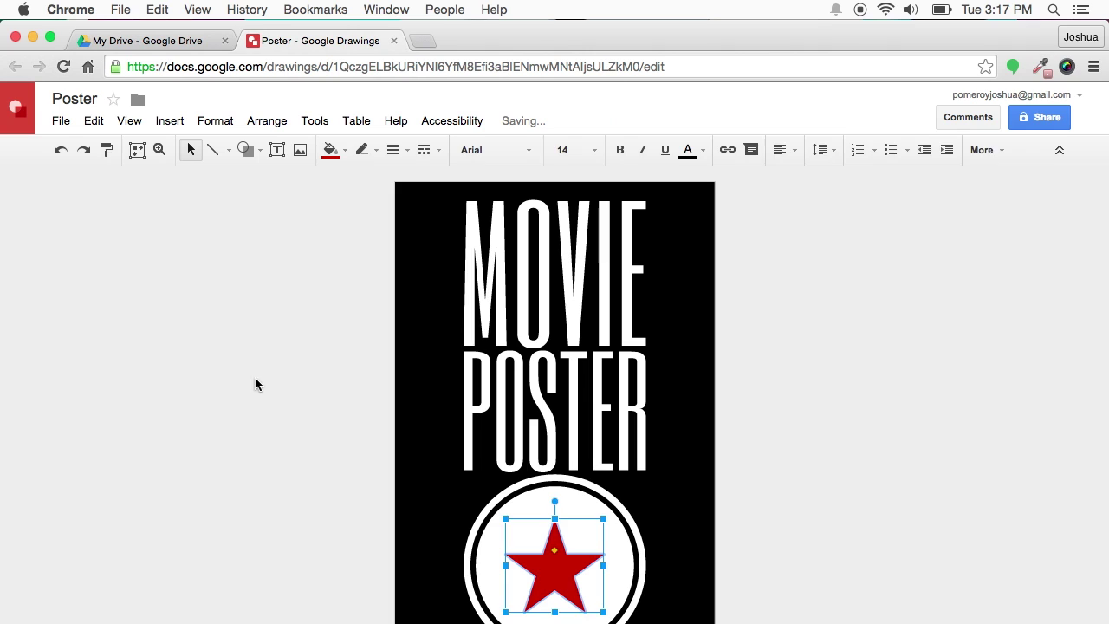
left_click(264, 390)
left_click(544, 568)
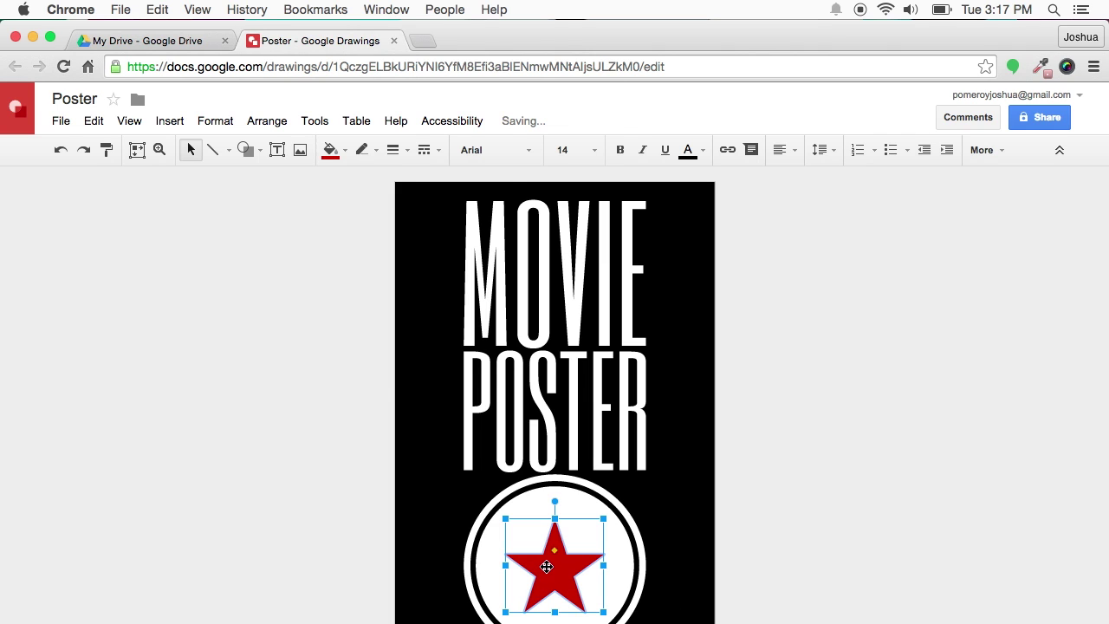
Try several custom colours in the picker, then cancel to keep the dark red fill.
left_click(339, 153)
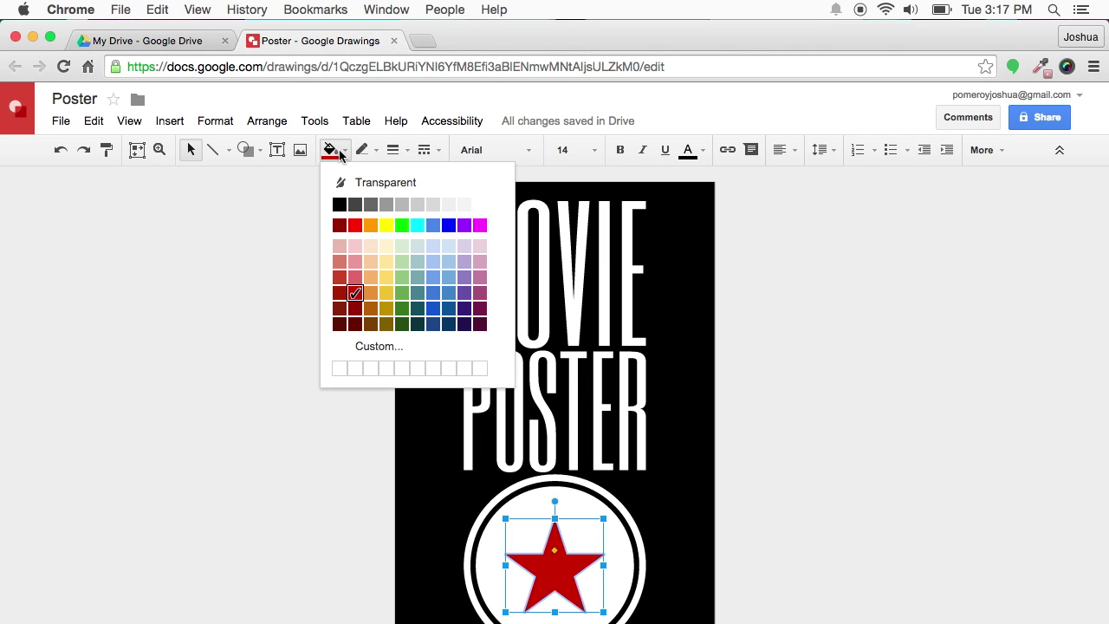
left_click(412, 351)
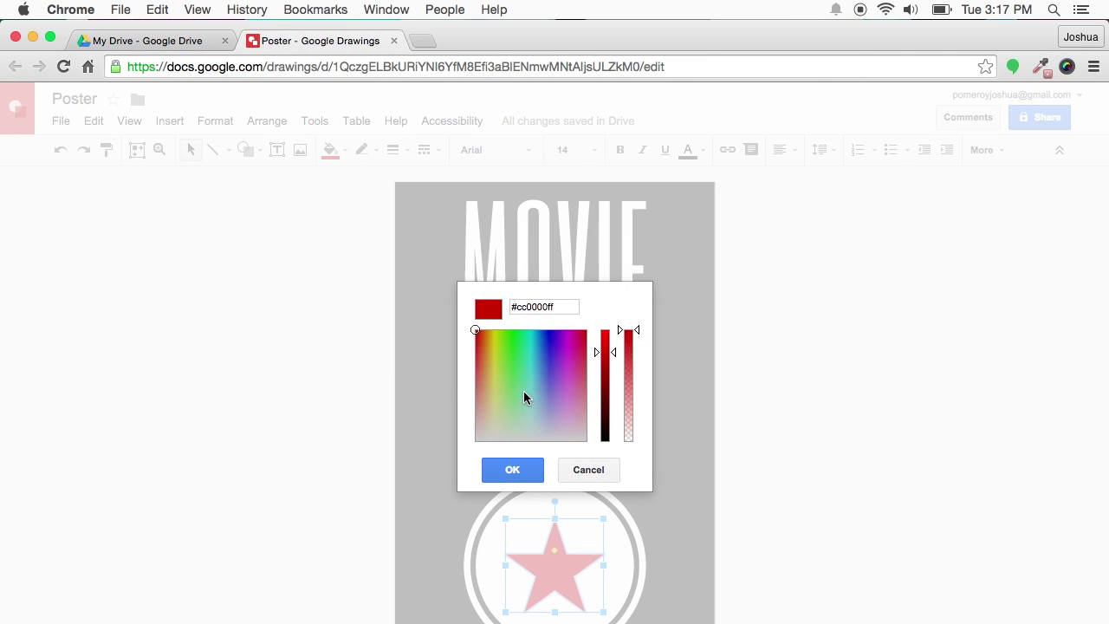
left_click(502, 373)
left_click(508, 367)
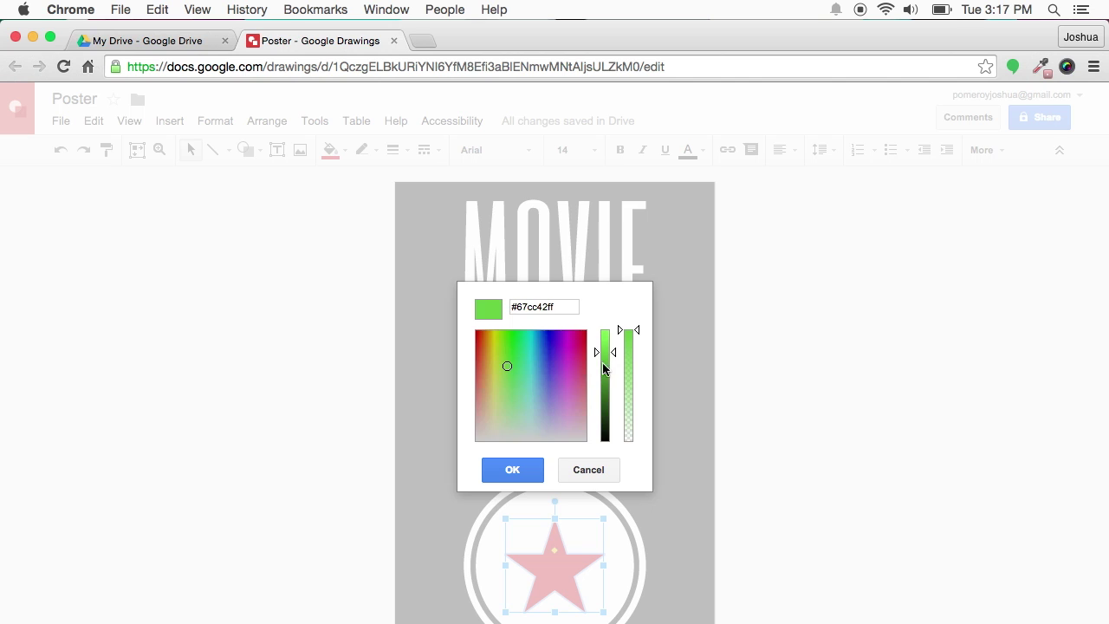
left_click_drag(604, 352, 605, 381)
left_click(538, 375)
left_click(519, 362)
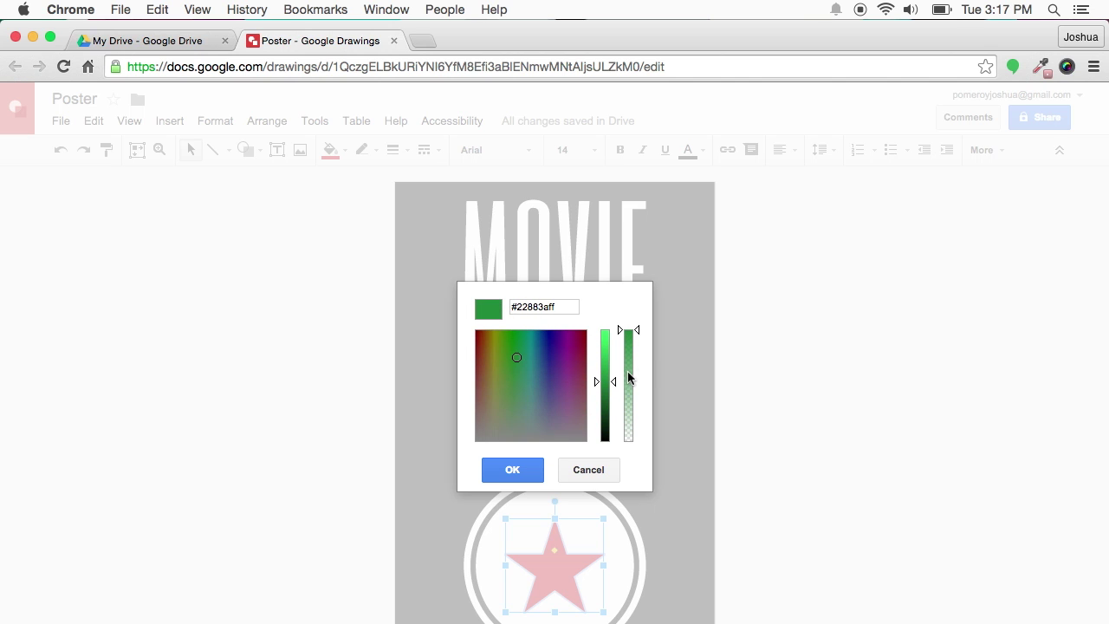
left_click(514, 385)
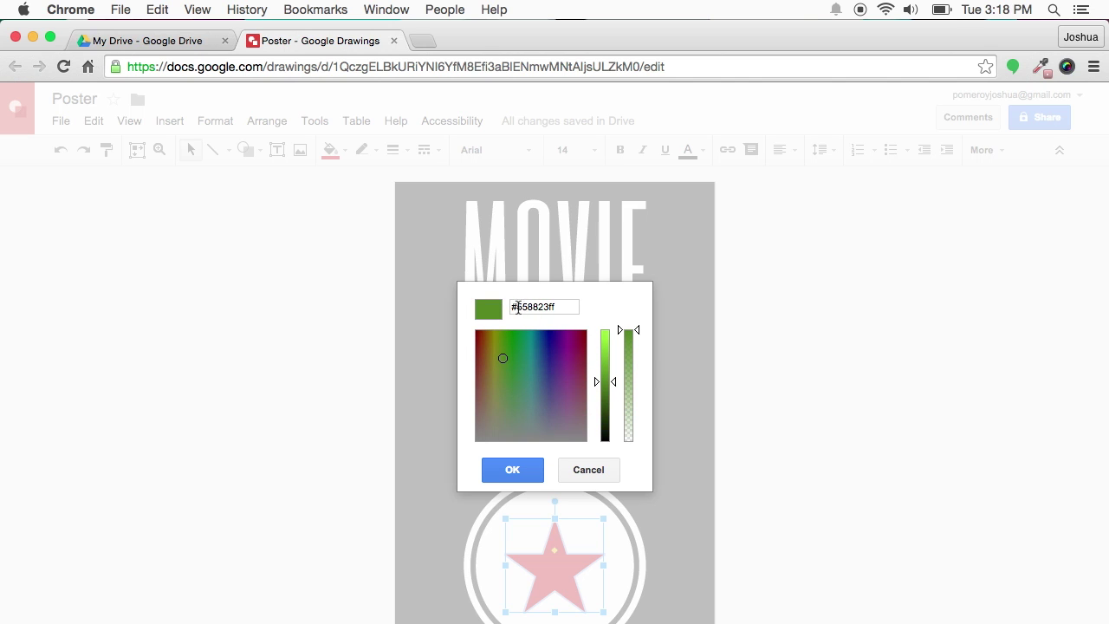
left_click(547, 308)
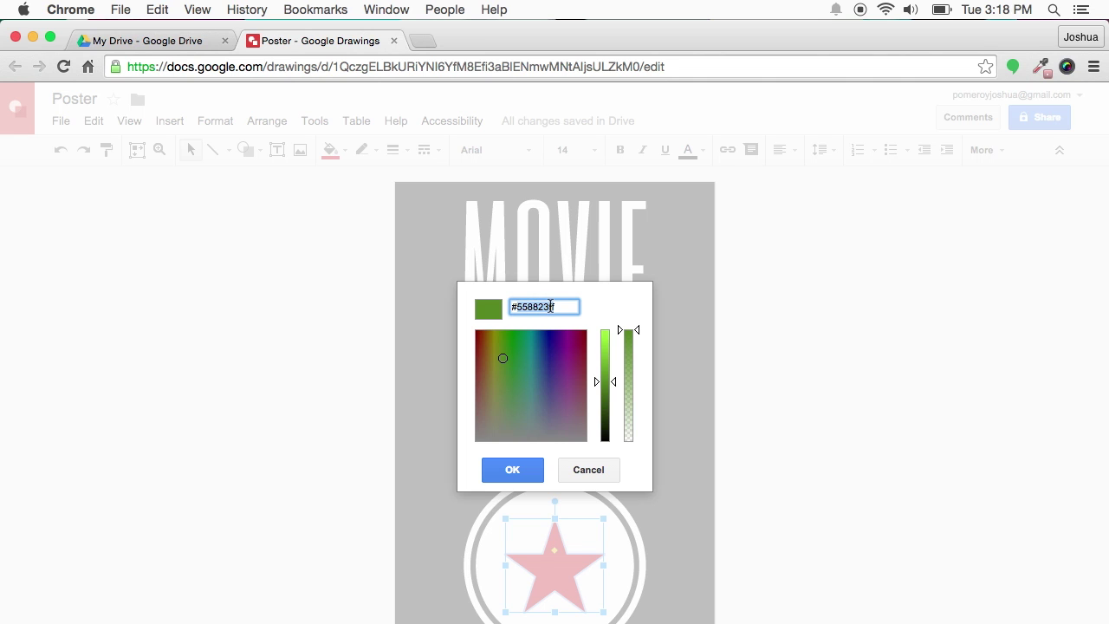
left_click(588, 470)
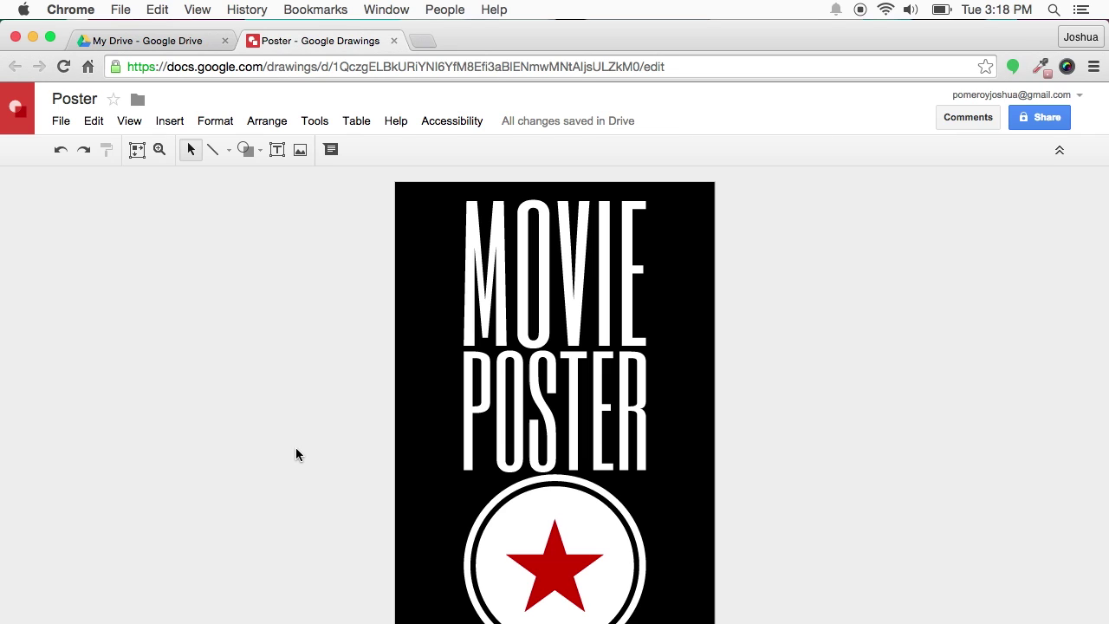
Download the Poster drawing from the File menu as a PNG image (.png).
left_click(61, 120)
mouse_move(188, 411)
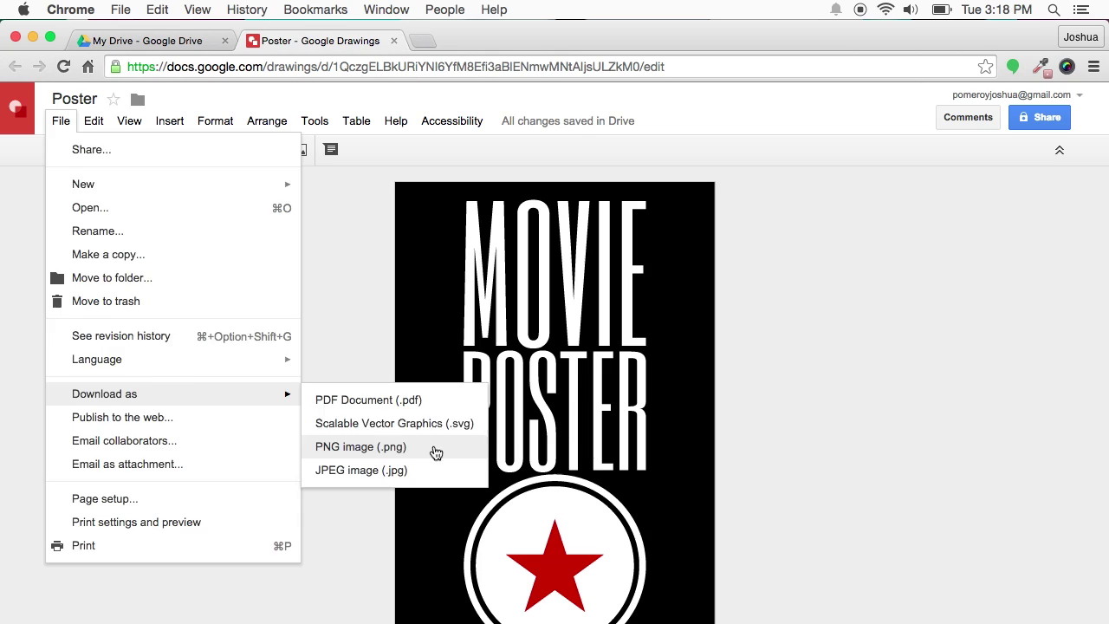
left_click(433, 448)
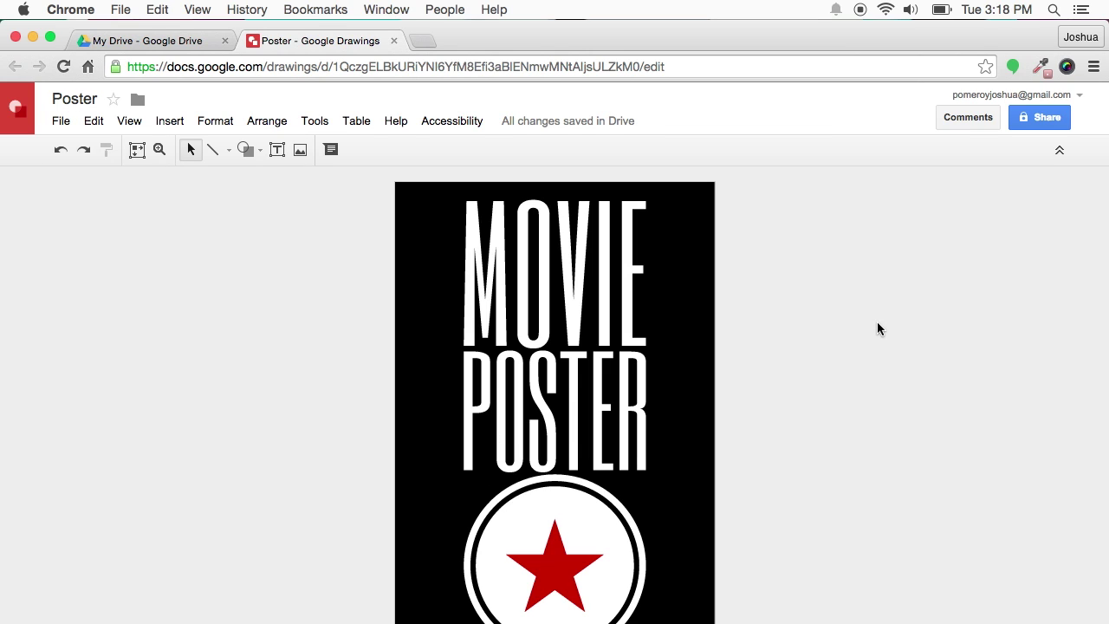